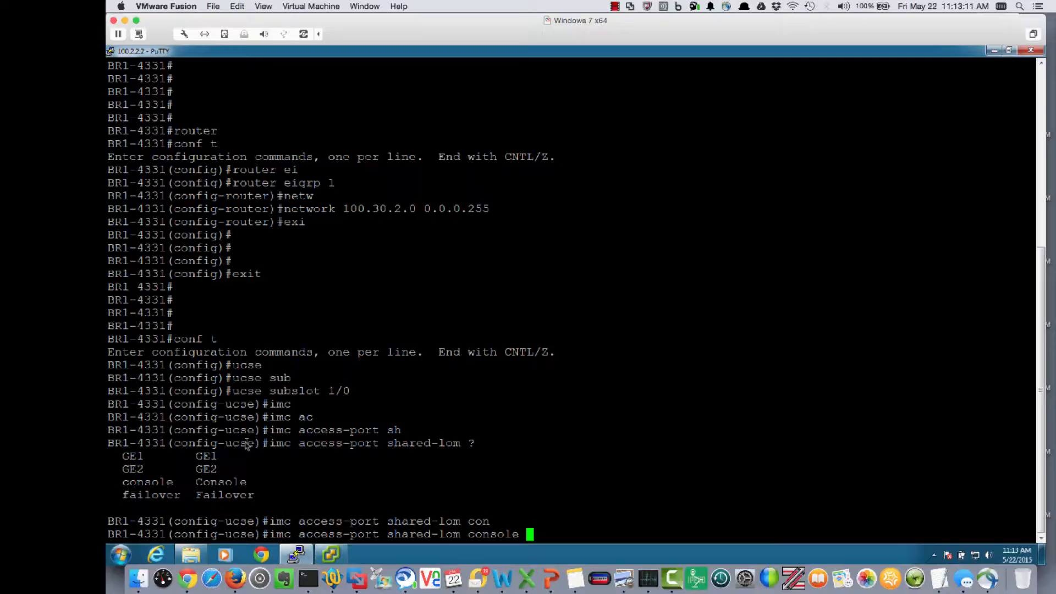
Step: Set the IMC access port to shared-lom console and its address to 100.30.1.5 255.255.255.0 with default gateway 100.30.1.1
key(Return)
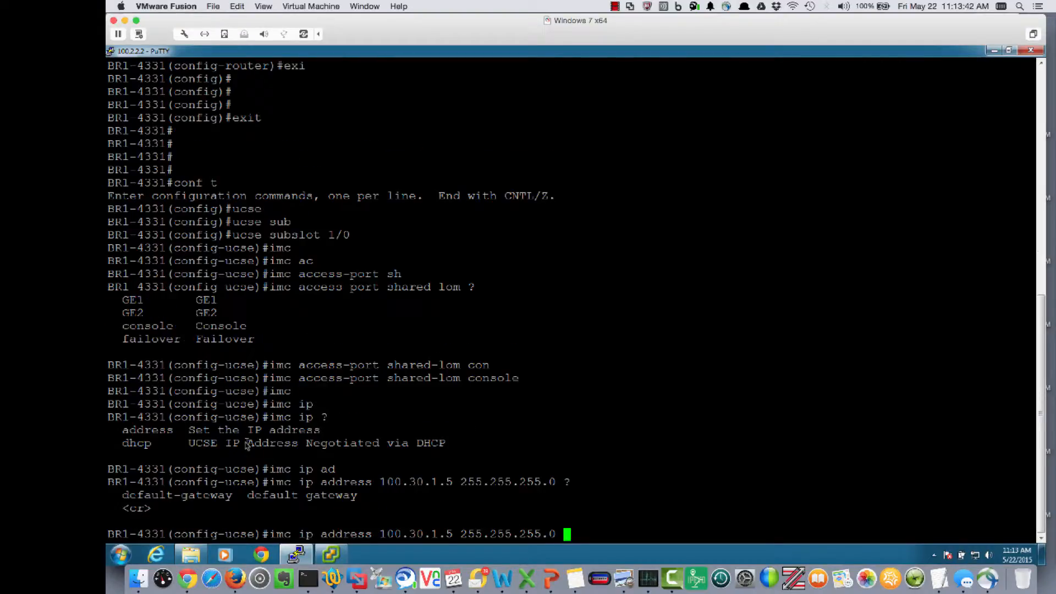
text(de)
key(Tab)
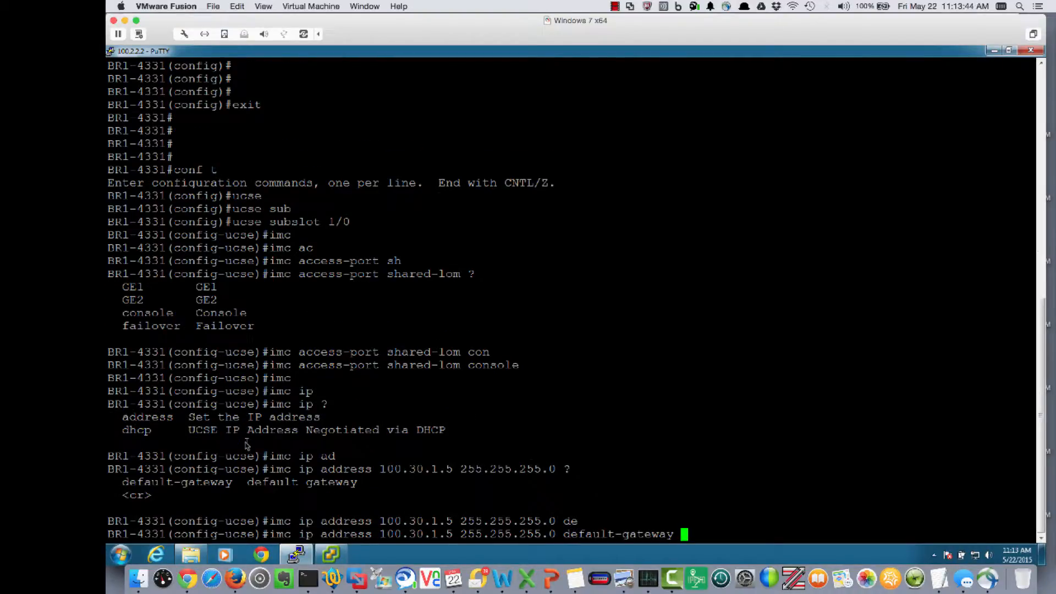
text(100.30.1.)
text(1)
key(Return)
text(exit)
key(Return)
Step: Enter configuration for interface ucse 1/0/0 and make it IP unnumbered to gig 0/0/1
text(int )
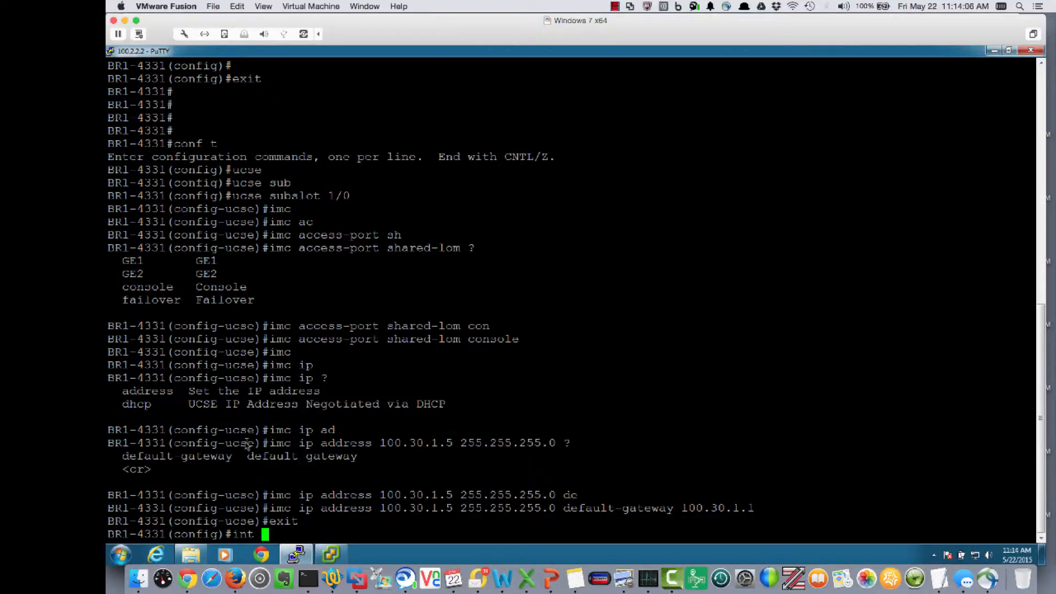
text(uc)
key(Tab)
text(1/0/0)
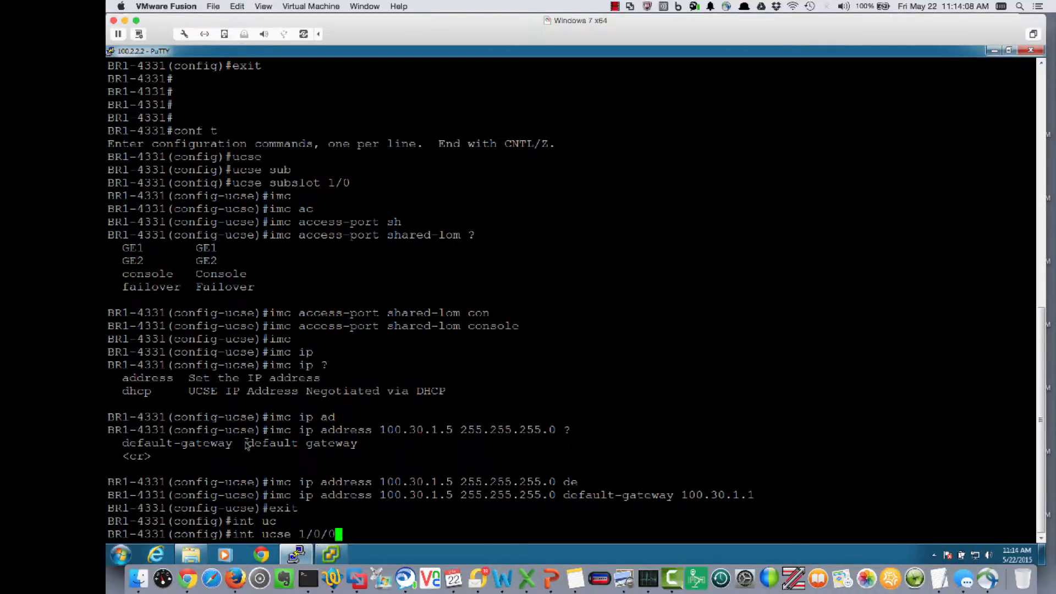
key(Return)
text(ip un)
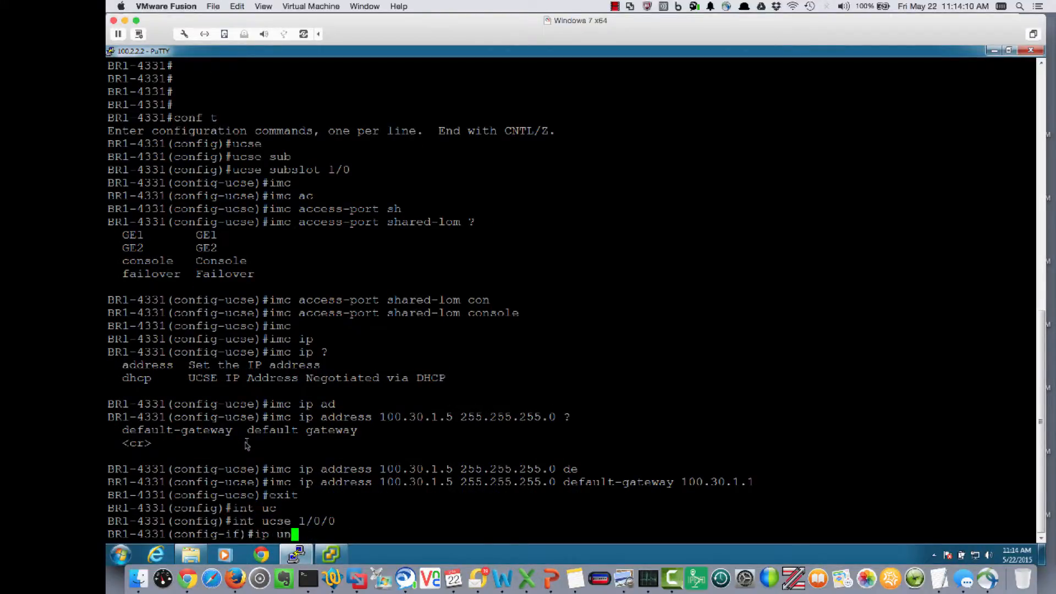
key(Tab)
text(n)
key(Tab)
text(g)
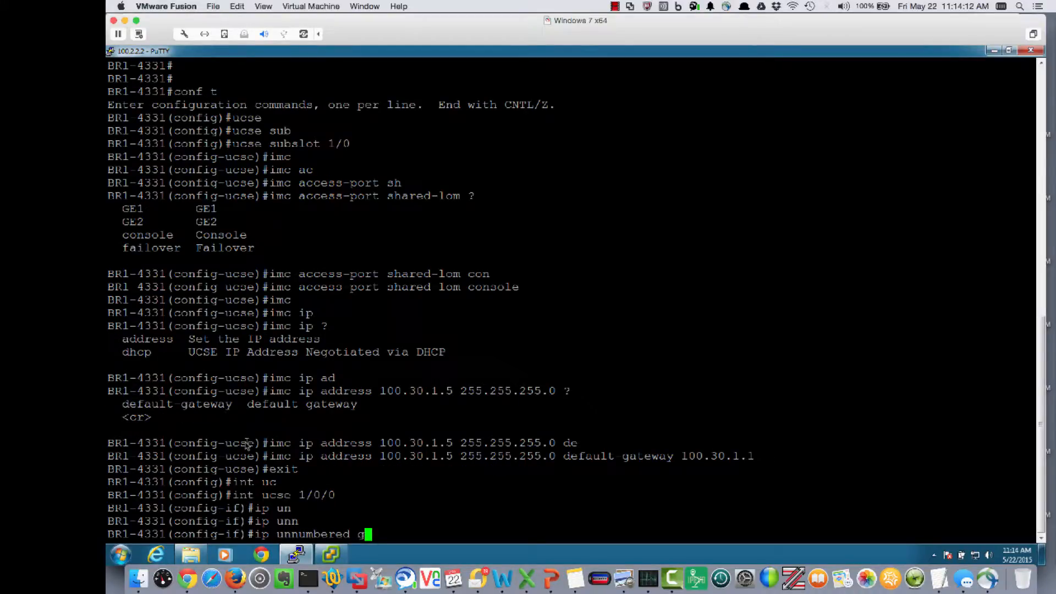
text(ig 0/0/01)
key(BackSpace)
key(BackSpace)
text(1)
key(Return)
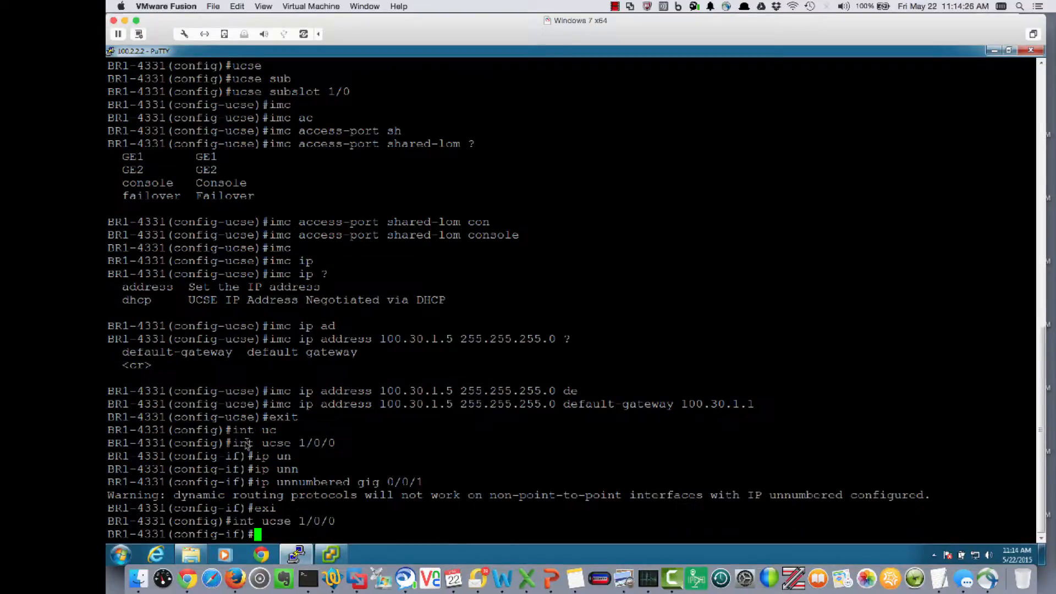
Step: Enable interface ucse 1/0/0 with no shut and leave interface configuration
text(no shut)
key(Return)
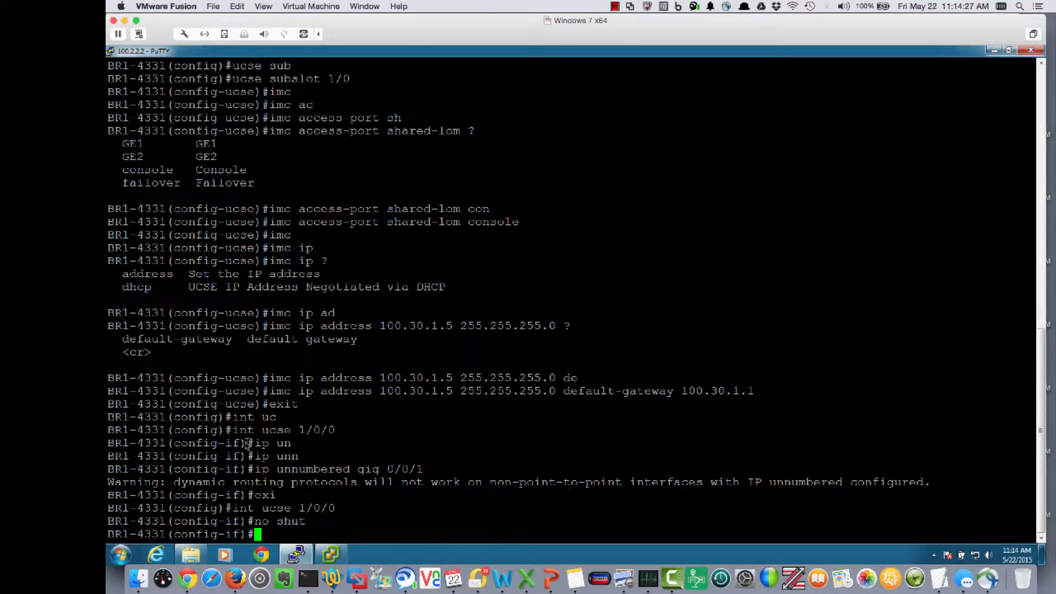
text(exi)
key(Return)
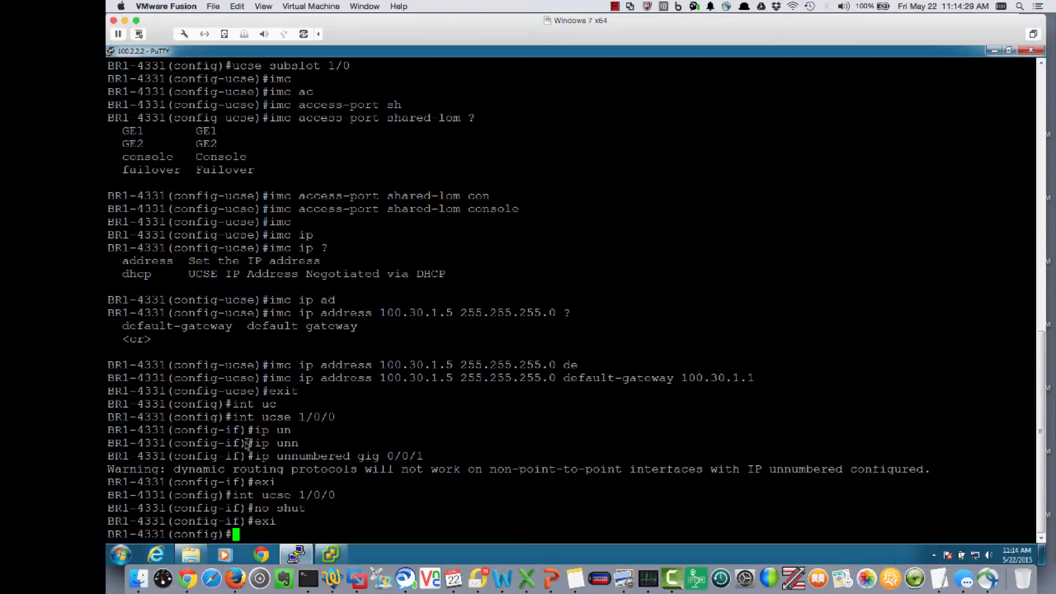
Step: Add static routes to 100.30.1.5 and 100.30.1.6 with mask 255.255.255.255 through ucse 1/0/0, and end configuration mode
text(ipo route)
key(BackSpace)
key(BackSpace)
key(BackSpace)
key(BackSpace)
key(BackSpace)
key(BackSpace)
key(BackSpace)
text(route 100.30.1.5 255.255.255.)
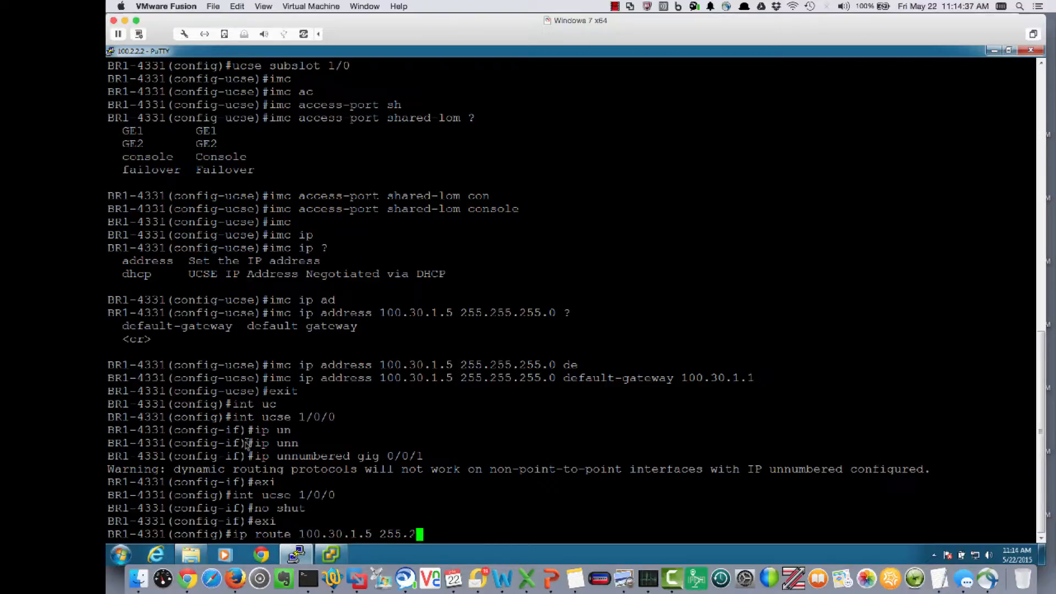
text(255.)
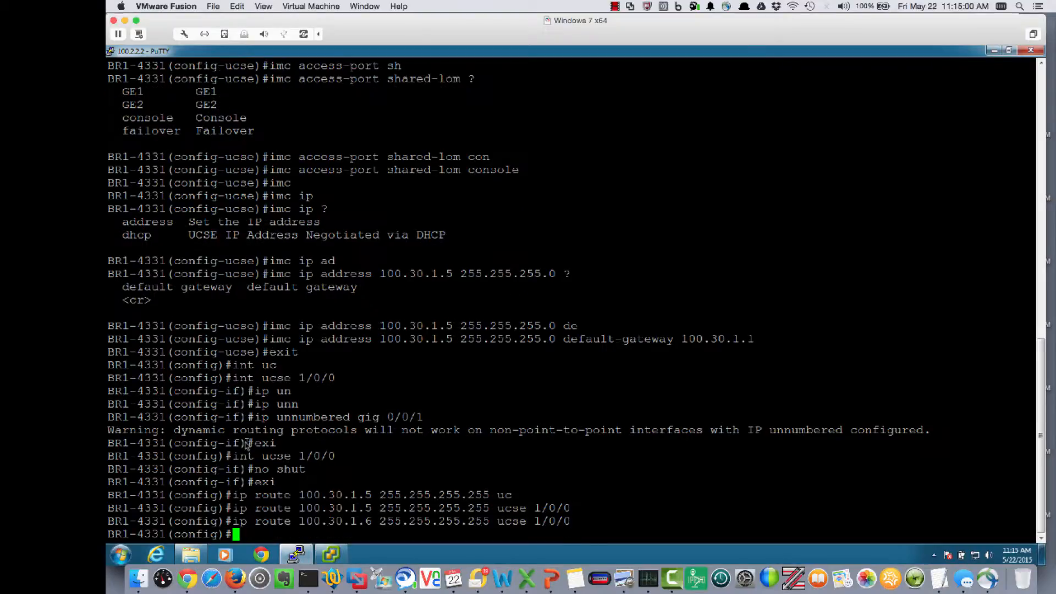
text(end)
key(Return)
Step: Ping the IMC address 100.30.1.5 from the router
text(ping )
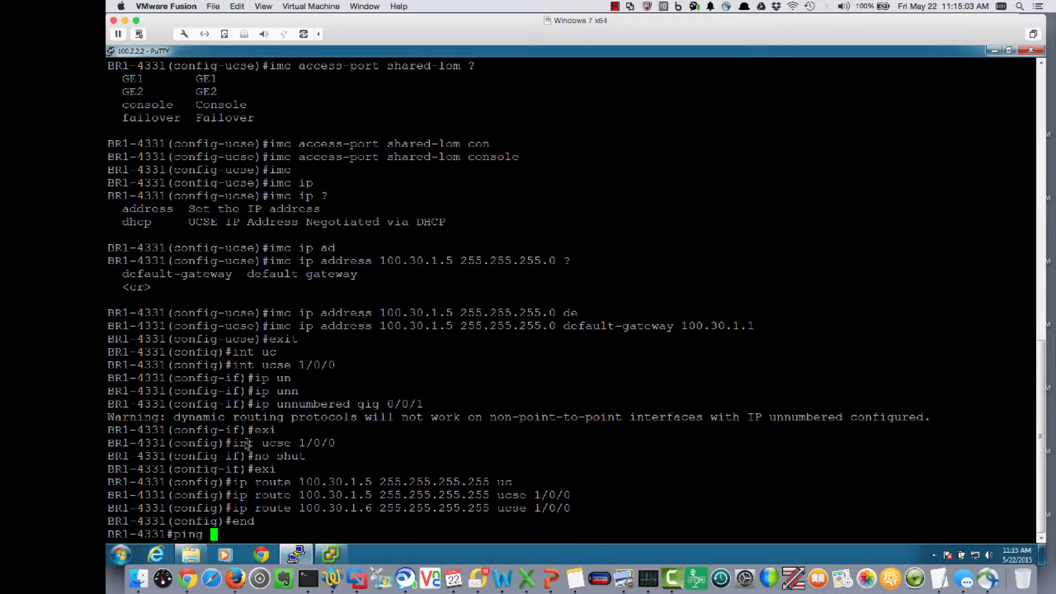
text(100.30.1.5)
key(Return)
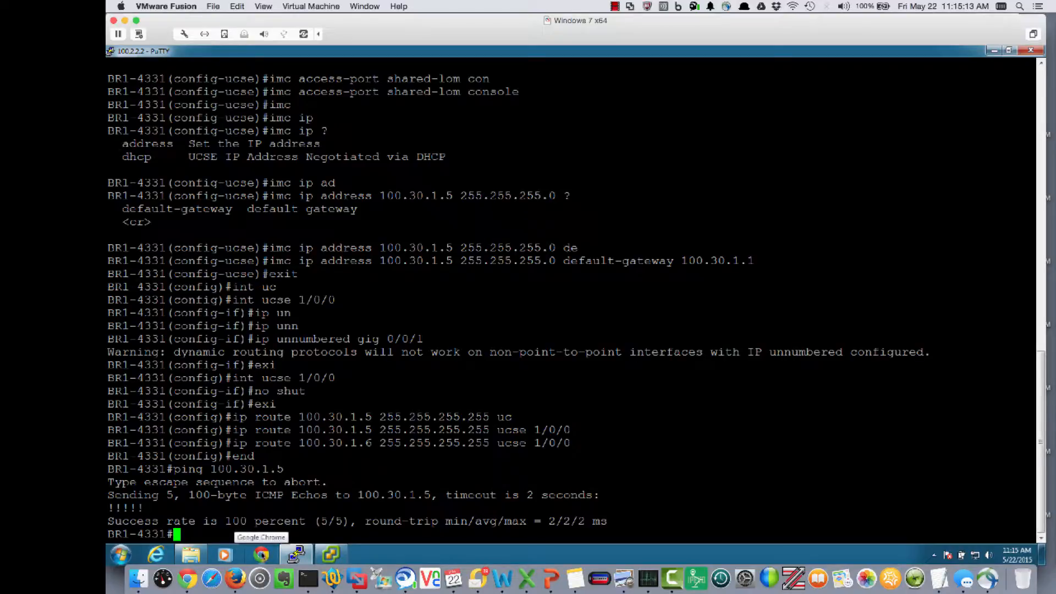
Step: Switch to Google Chrome and open the IMC web interface at 100.30.1.5
click(261, 554)
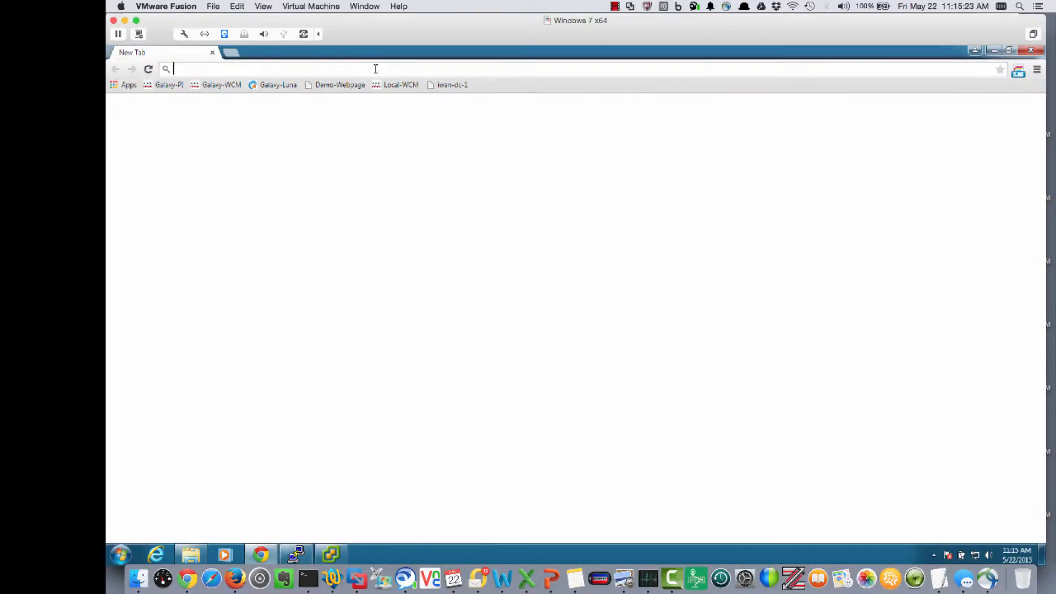
text(http:)
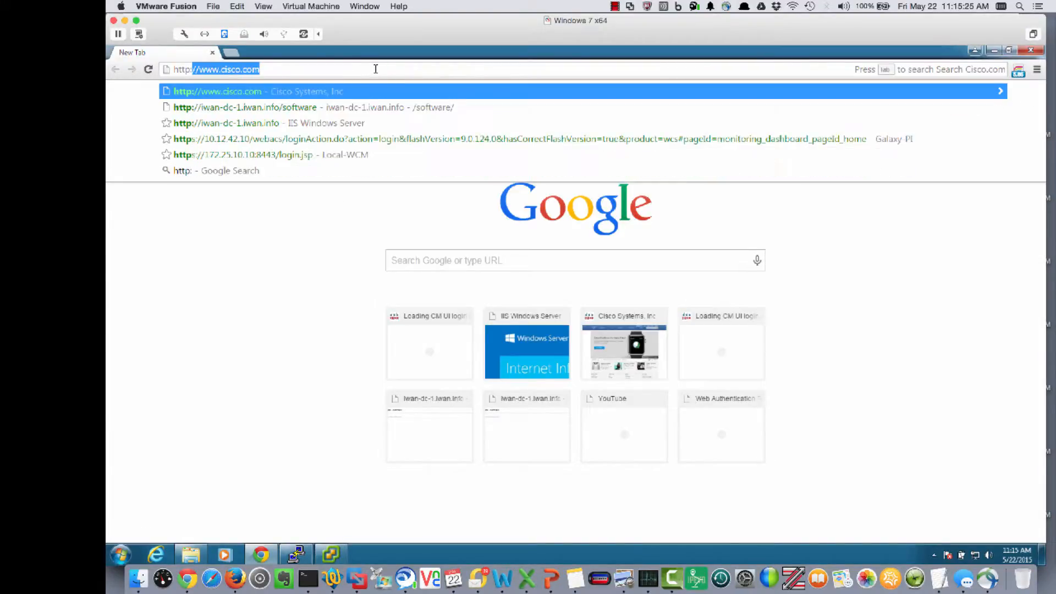
text(//100.30.1.)
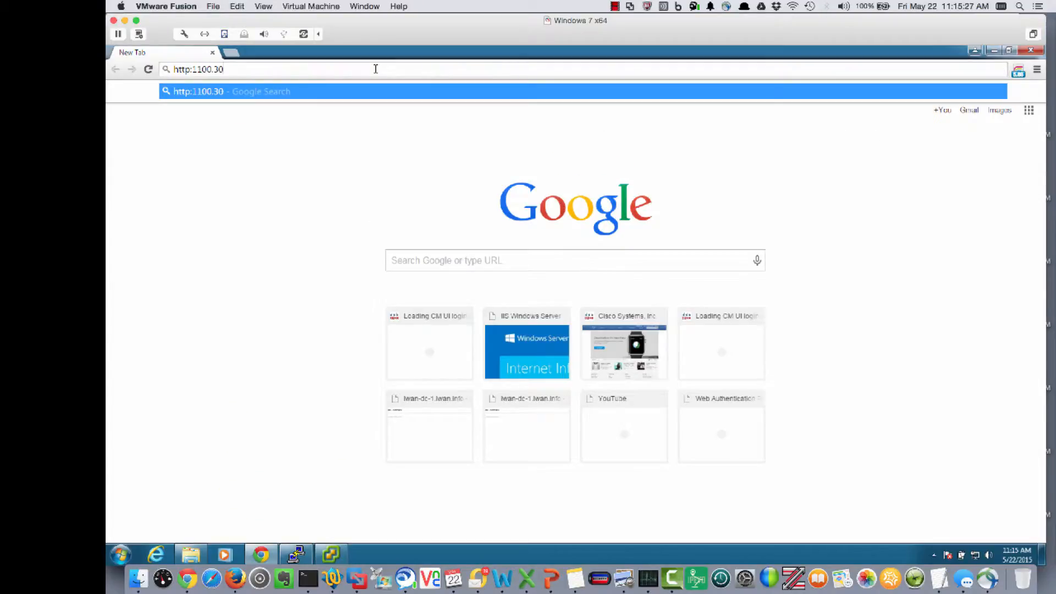
text(5)
key(Return)
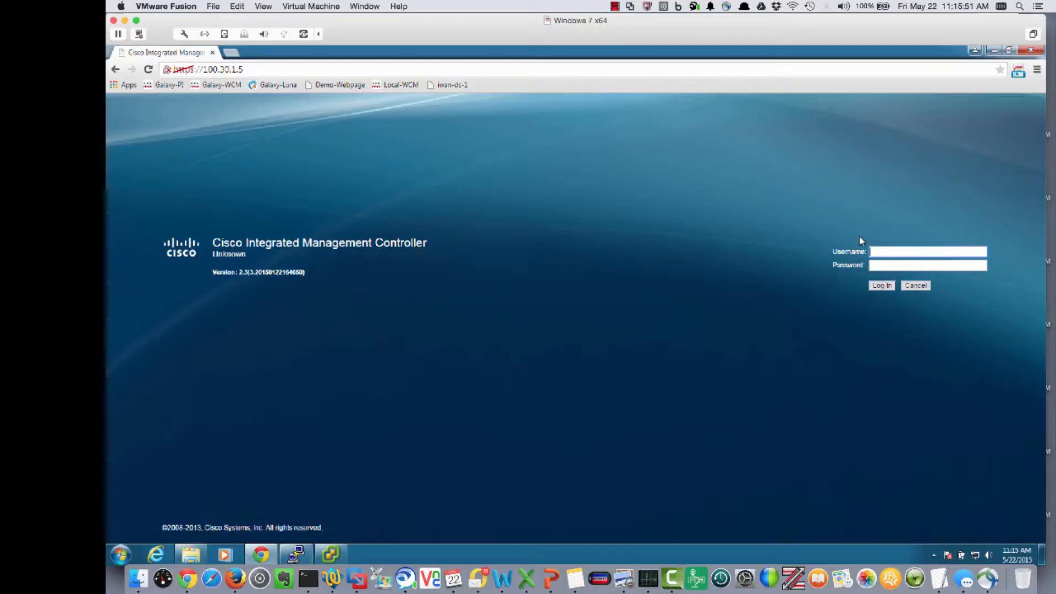
Step: Log in to the Cisco Integrated Management Controller as admin with the account password
text(admin)
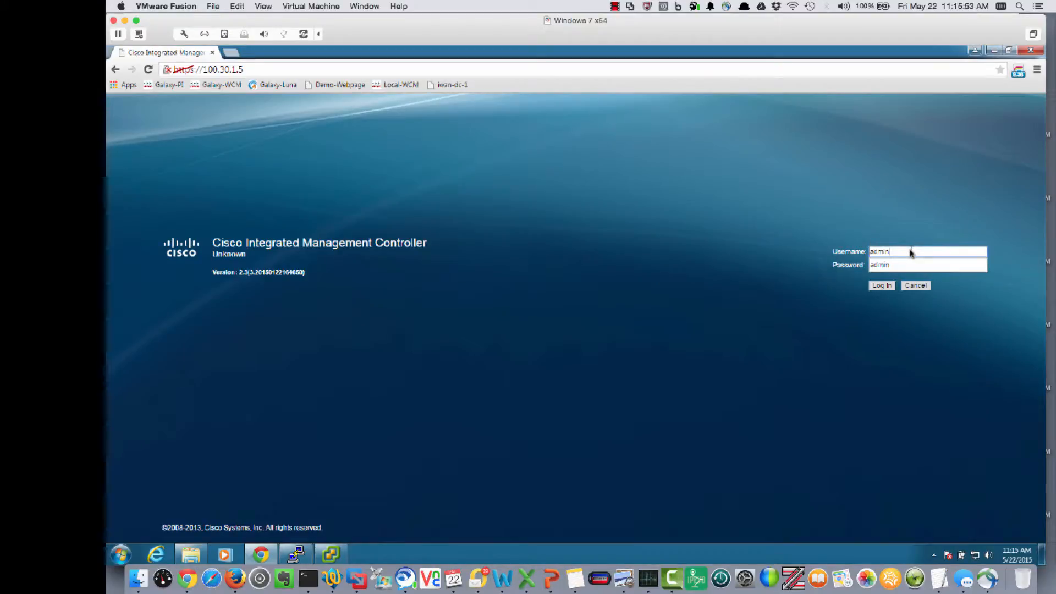
key(Tab)
text(admin)
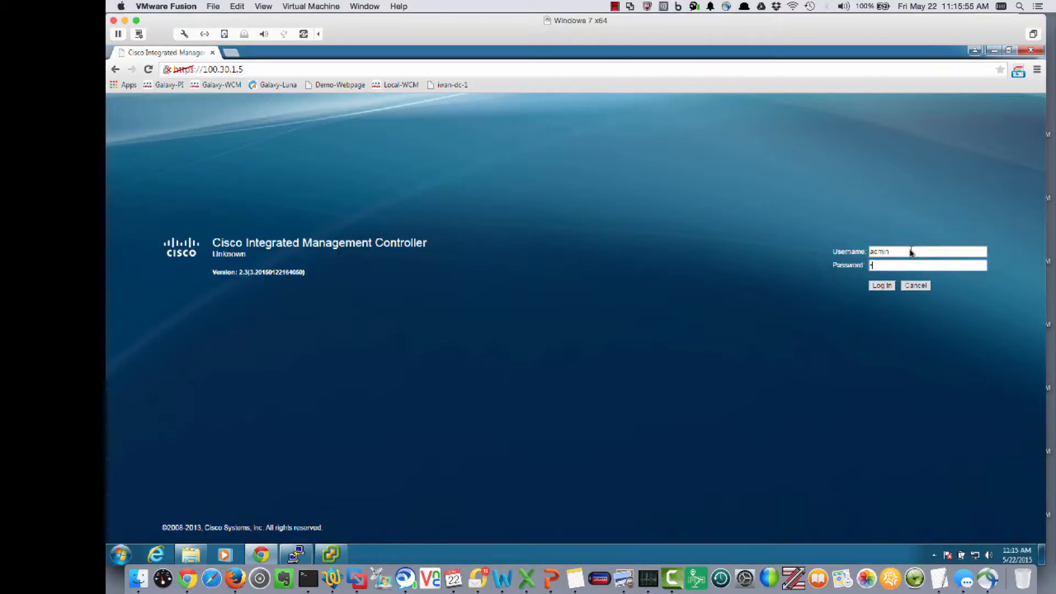
key(Return)
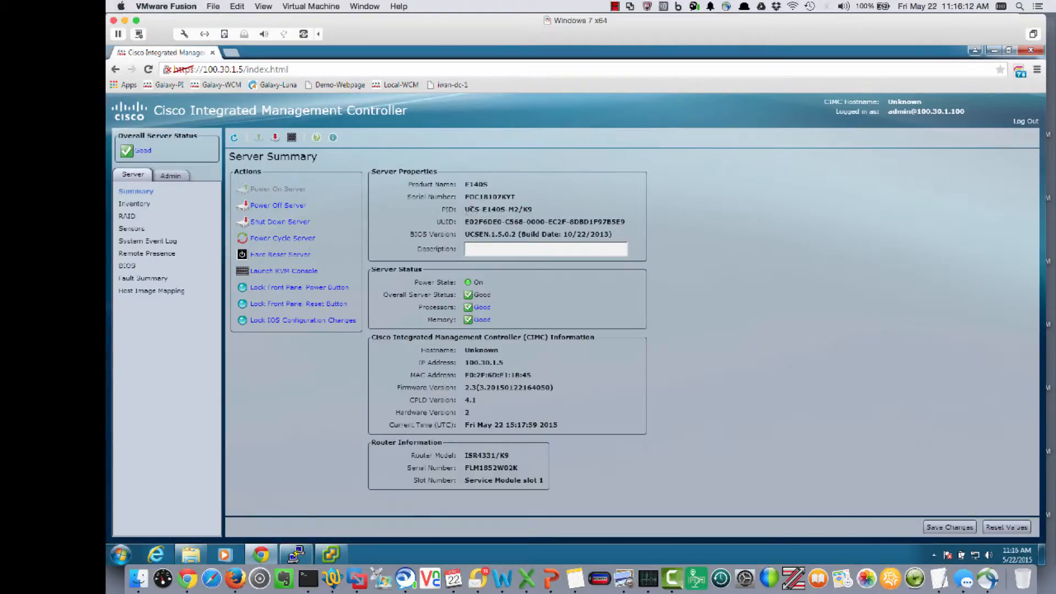
Step: Check the server's PID and BIOS version, and launch the KVM console, continuing past the Java version prompt
drag(466, 210, 529, 209)
drag(465, 239, 552, 246)
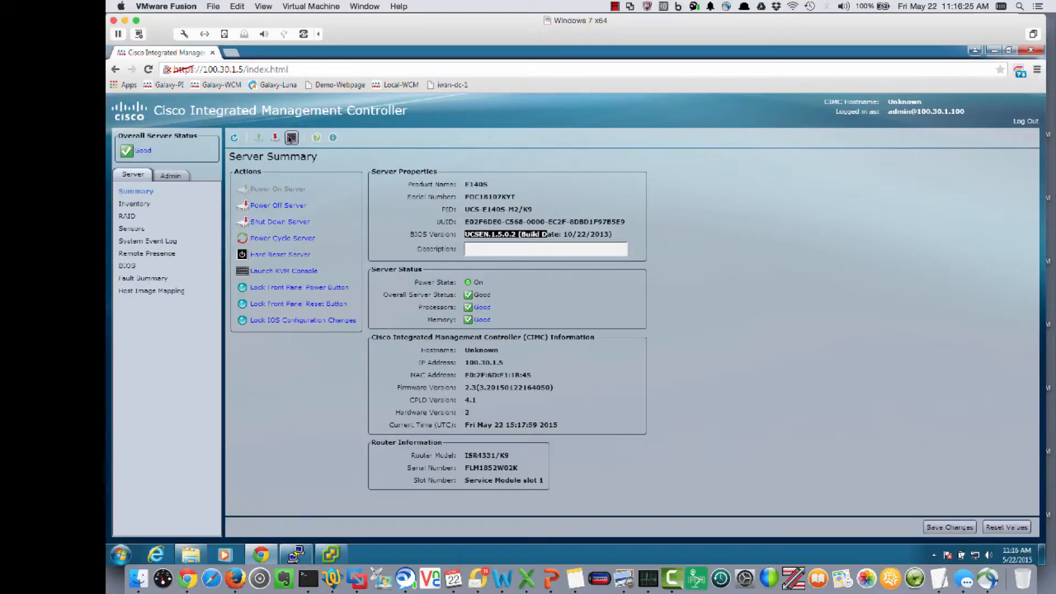
click(292, 138)
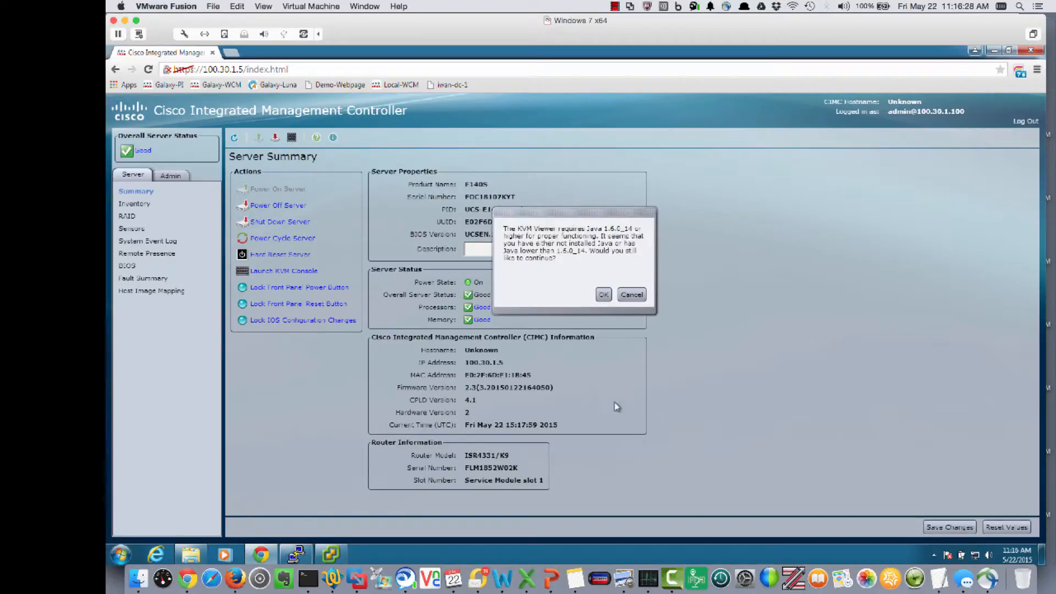
click(604, 295)
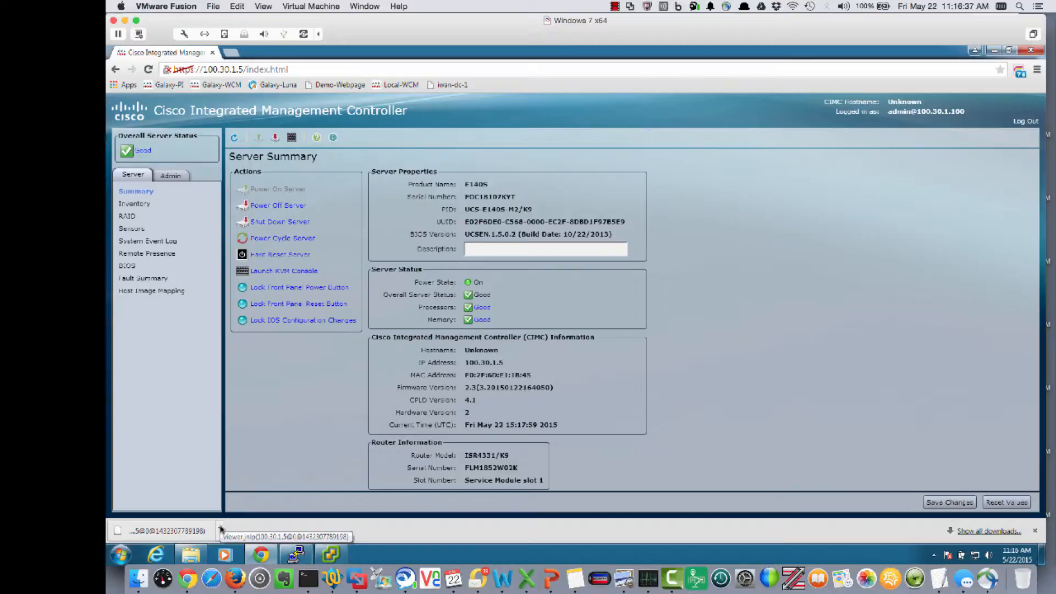
Step: Show the downloaded KVM viewer file in its folder and rename it to viewer (2).jnlp, accepting the extension change
click(219, 529)
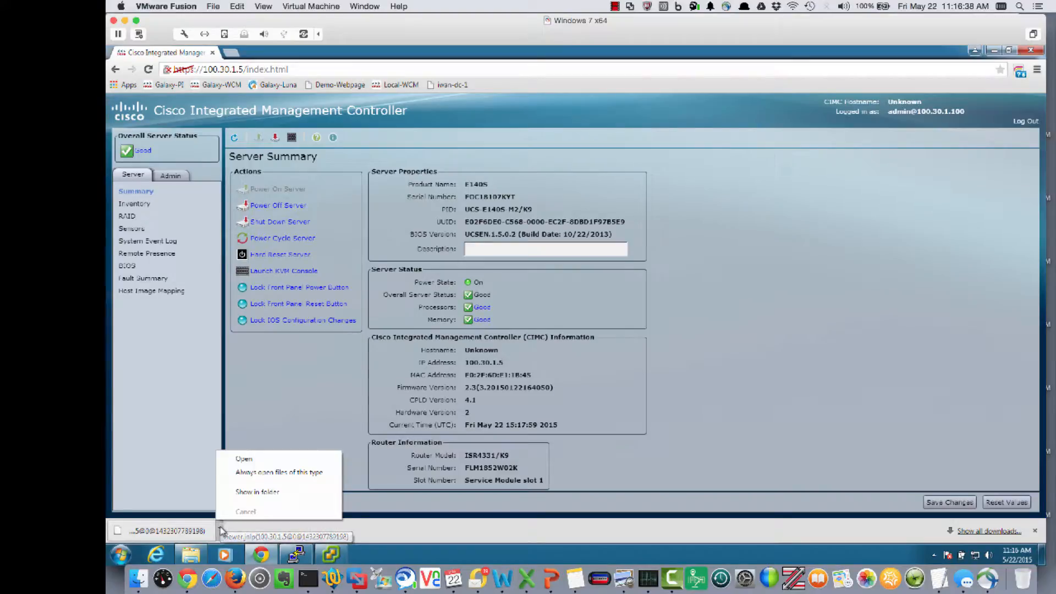
click(252, 493)
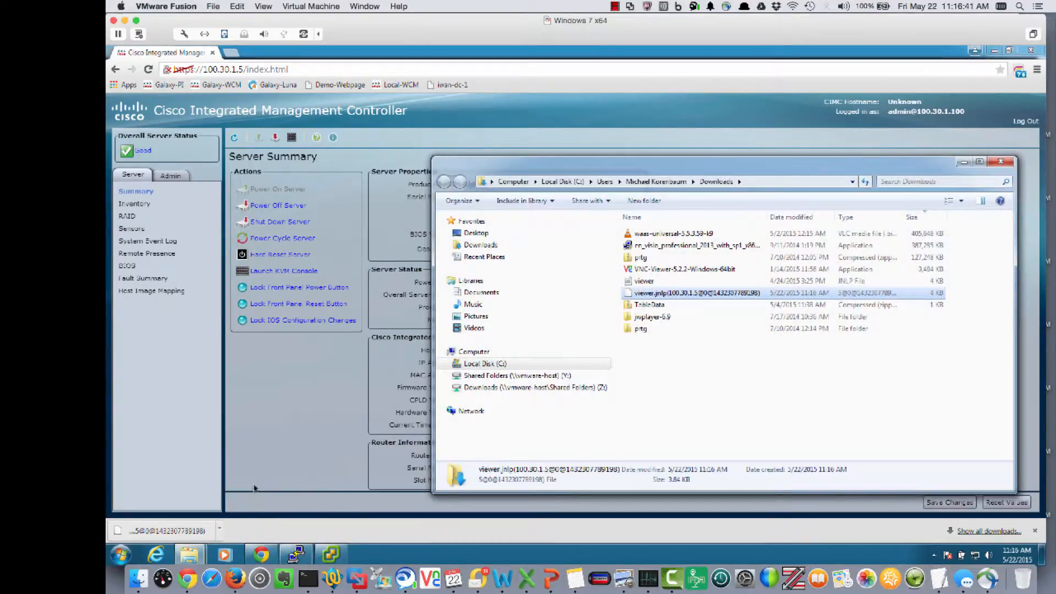
click(672, 296)
click(668, 293)
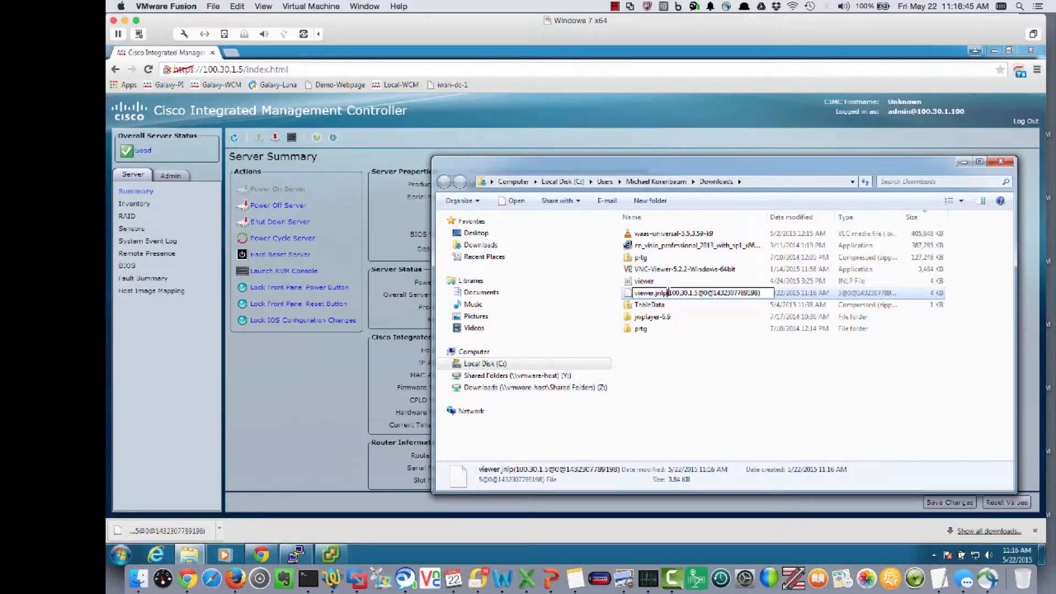
key(shift+End)
key(Delete)
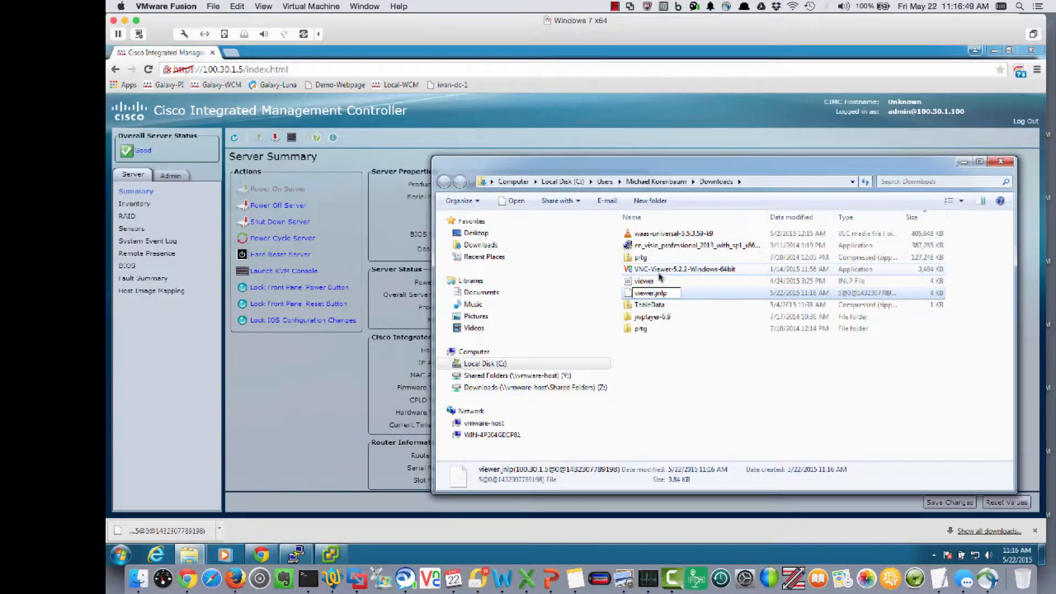
key(Return)
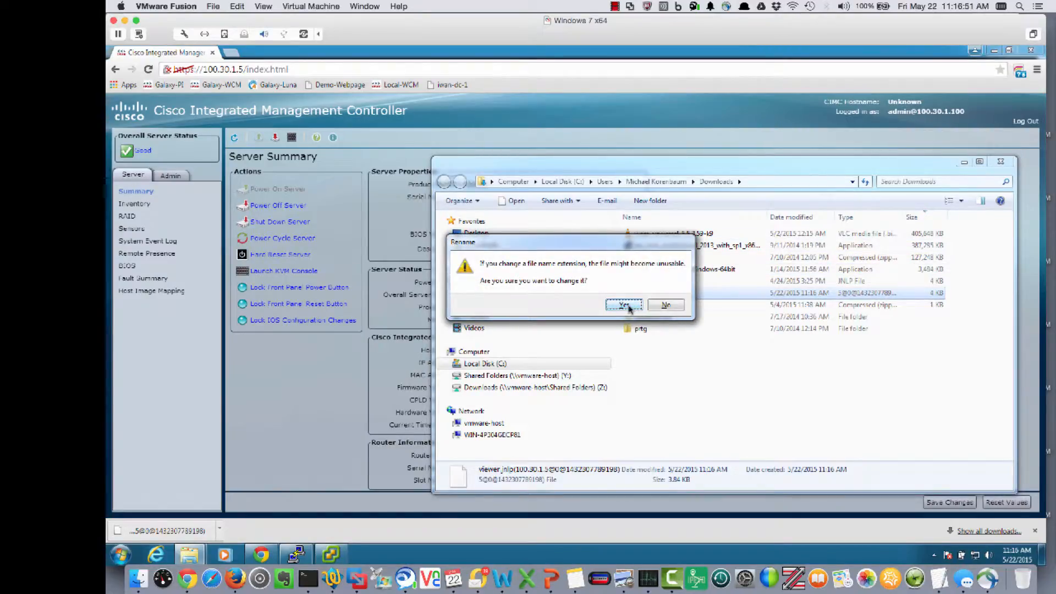
click(628, 311)
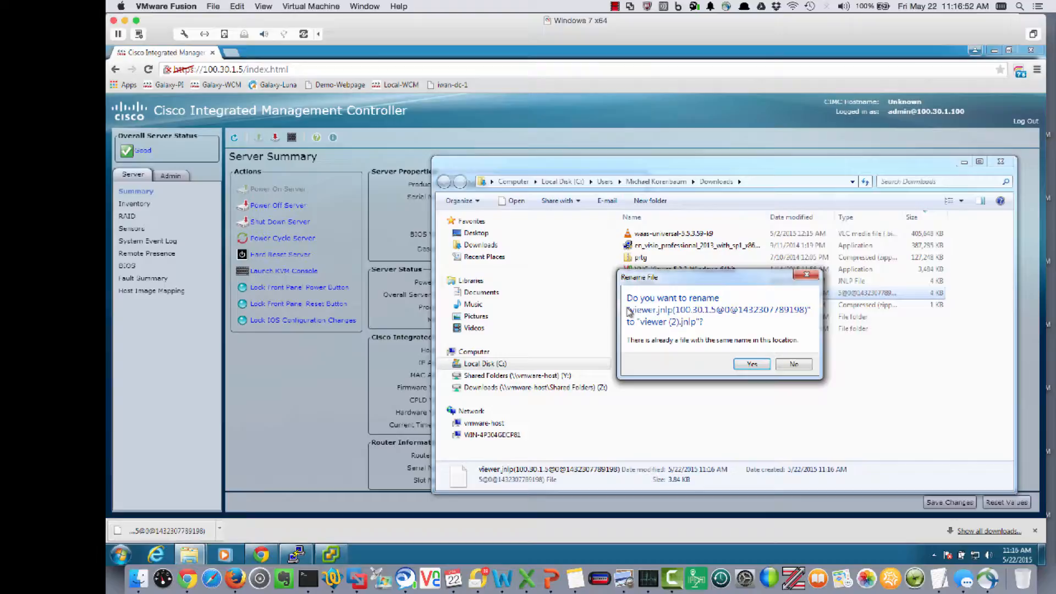
click(734, 364)
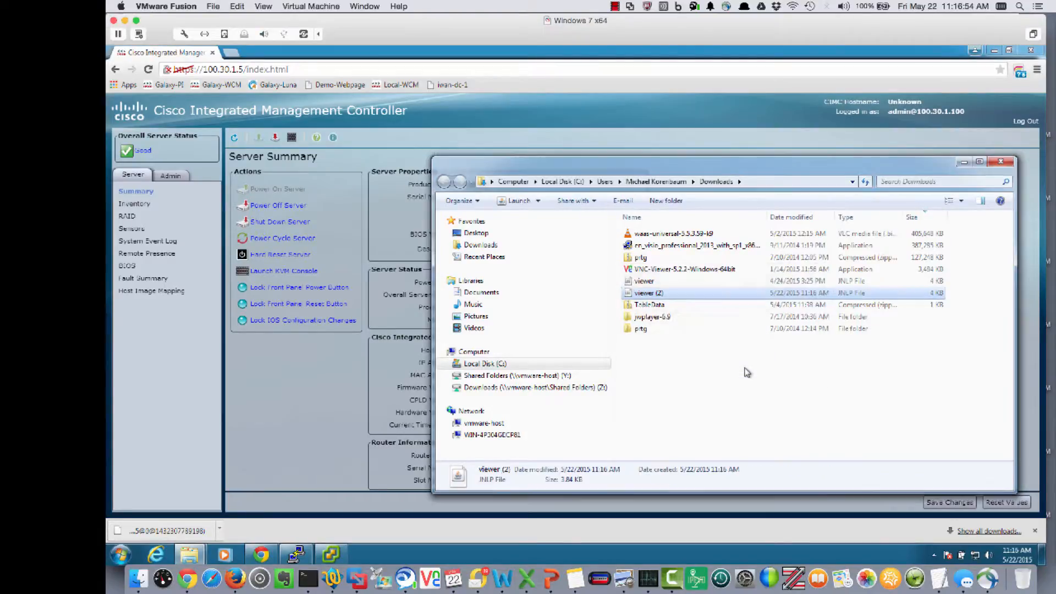
Step: Run the viewer (2) file with the Java update postponed, and move the KVM console window away from the server actions
double_click(652, 297)
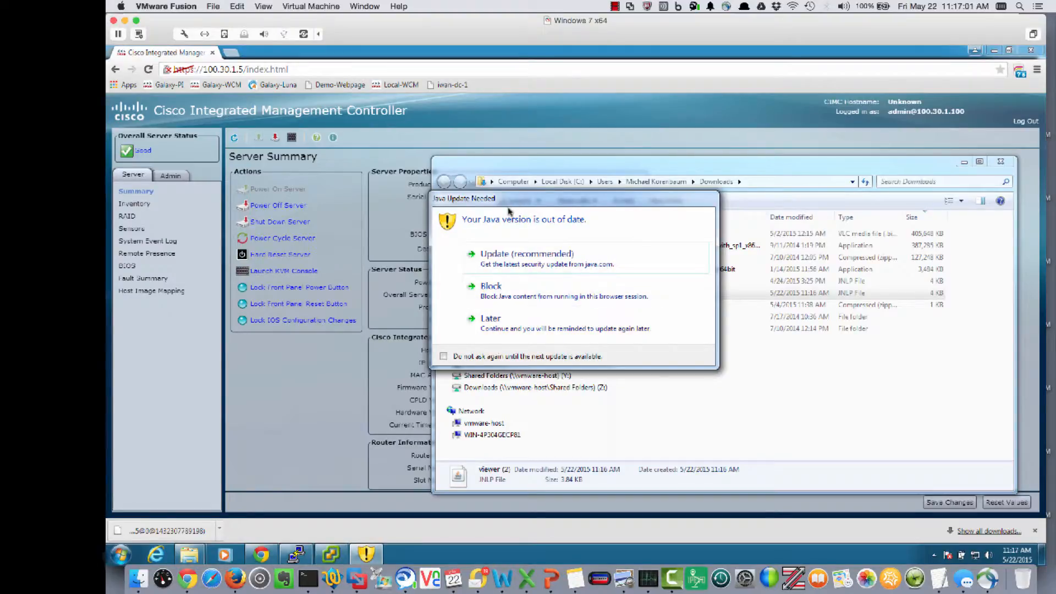
click(494, 322)
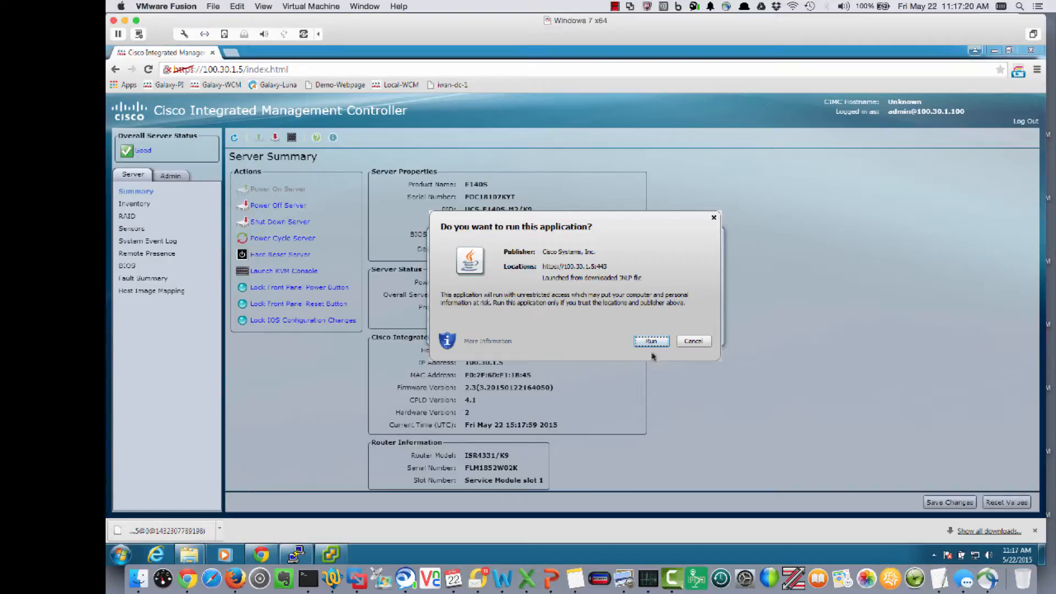
click(651, 341)
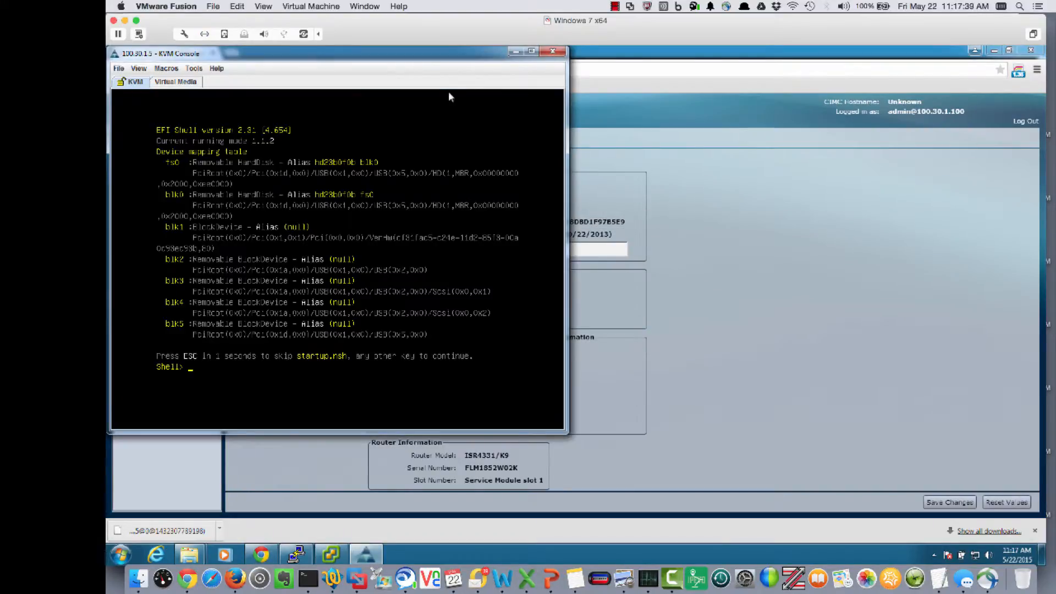
drag(383, 60, 674, 94)
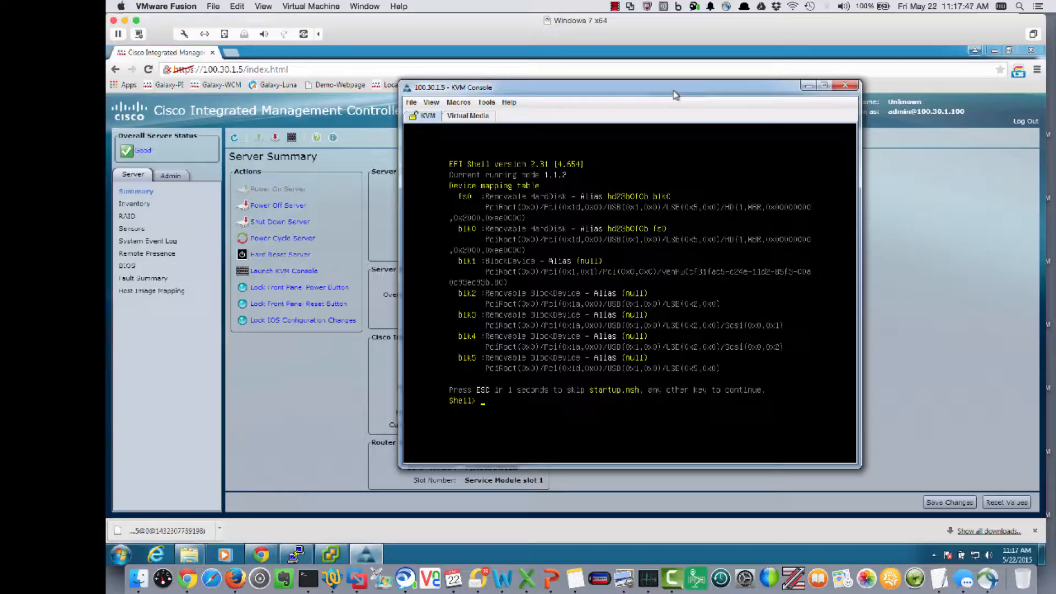
Step: Open the KVM console's virtual media view and accept the unencrypted virtual media session
click(469, 117)
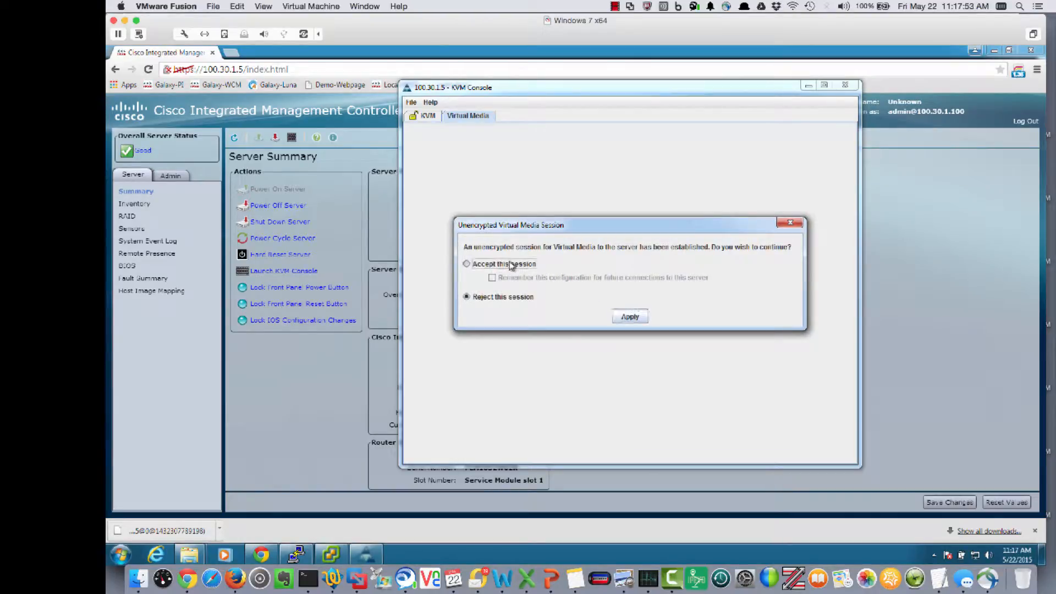
click(510, 265)
click(629, 317)
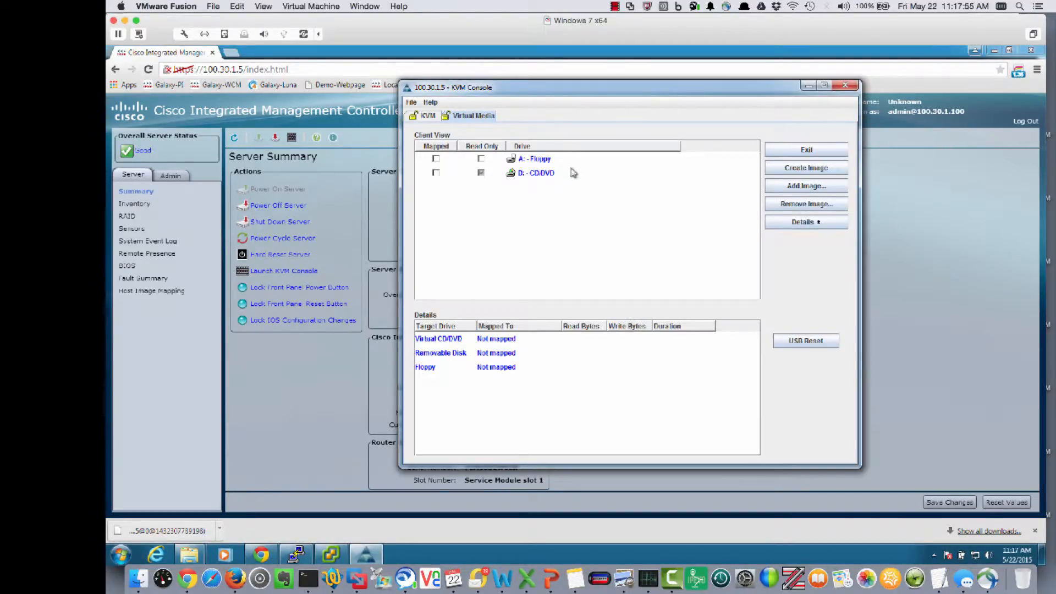
Step: Add the ESXi-5.5.0-1746018-Custom-Cisco-5.5.1.3.iso image from the Software folder in Downloads as virtual media and map it
click(795, 186)
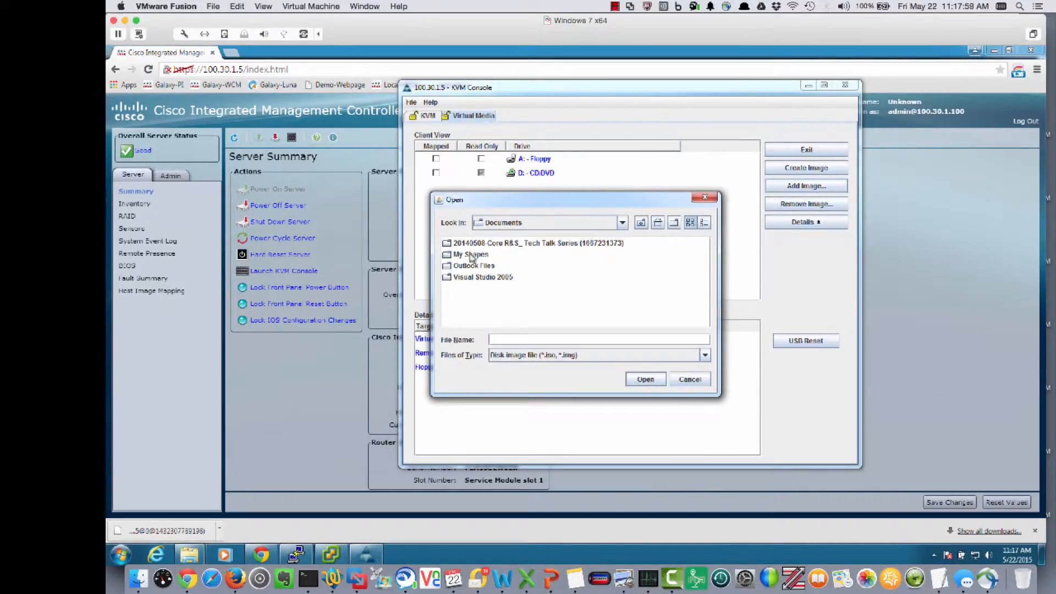
click(622, 222)
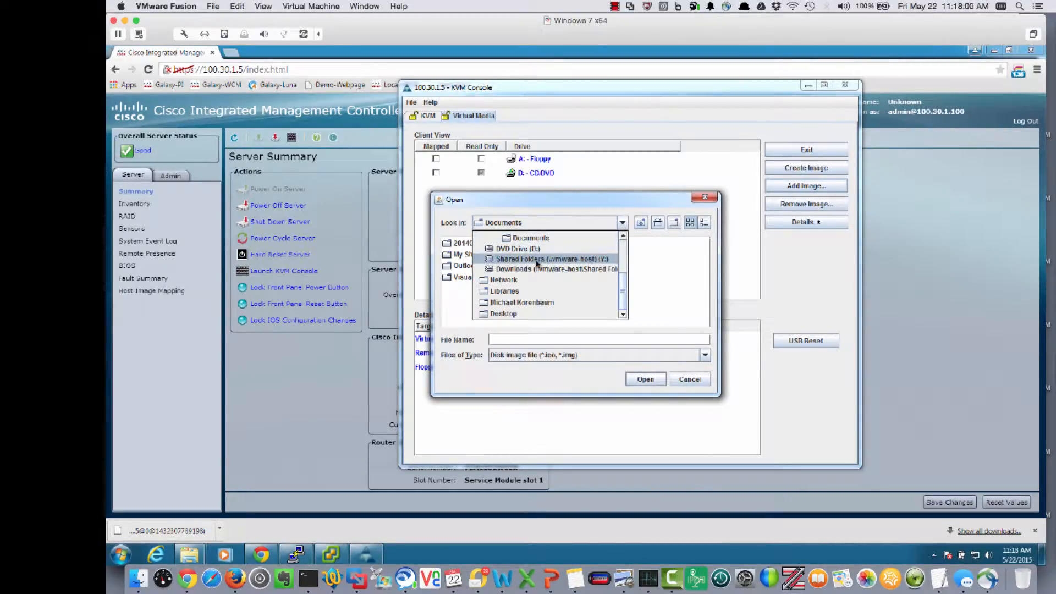
click(517, 270)
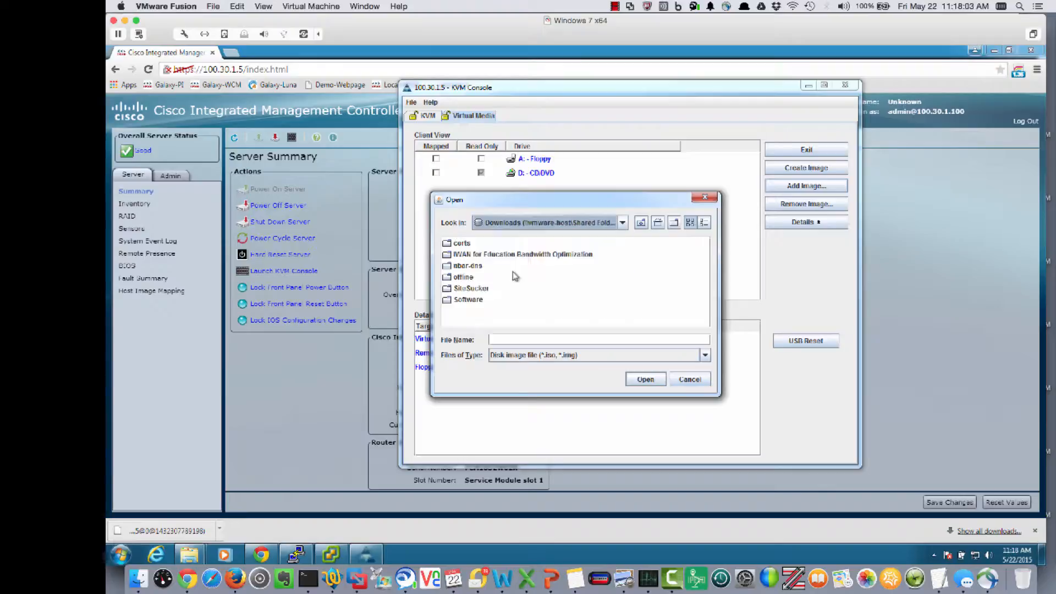
double_click(469, 299)
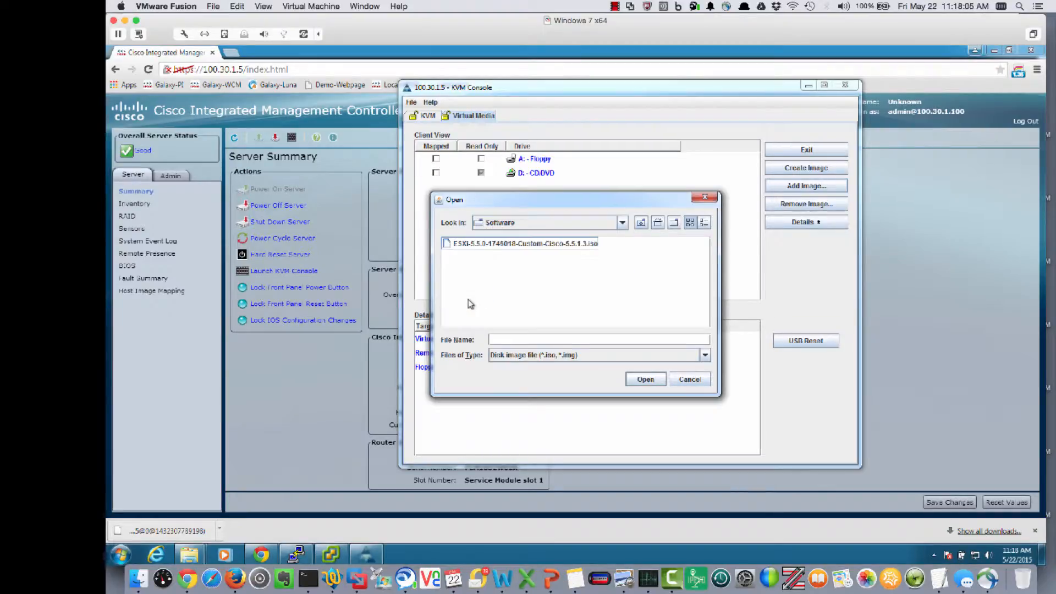
click(500, 249)
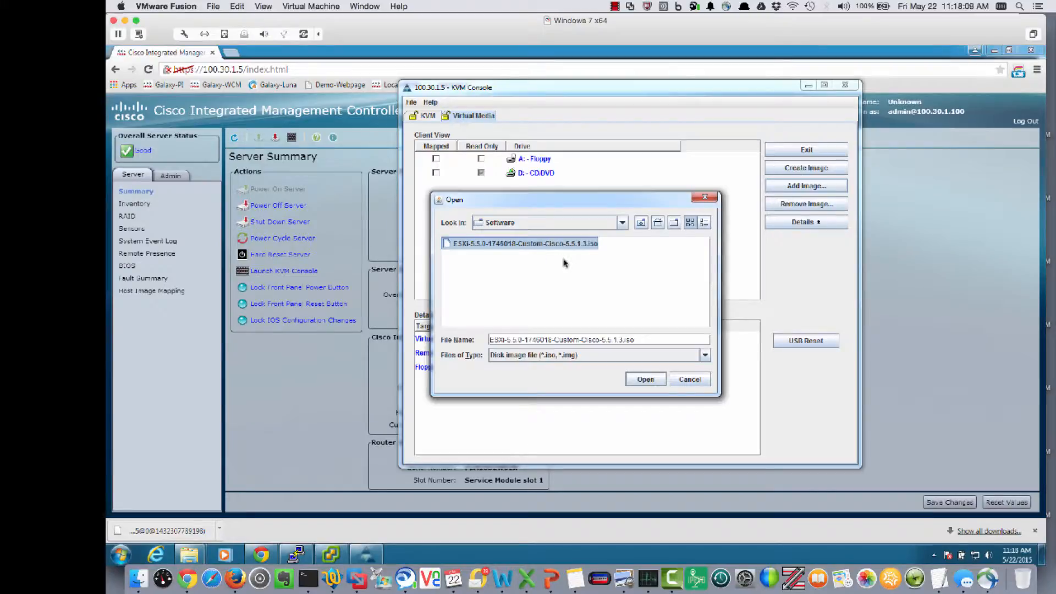
click(639, 383)
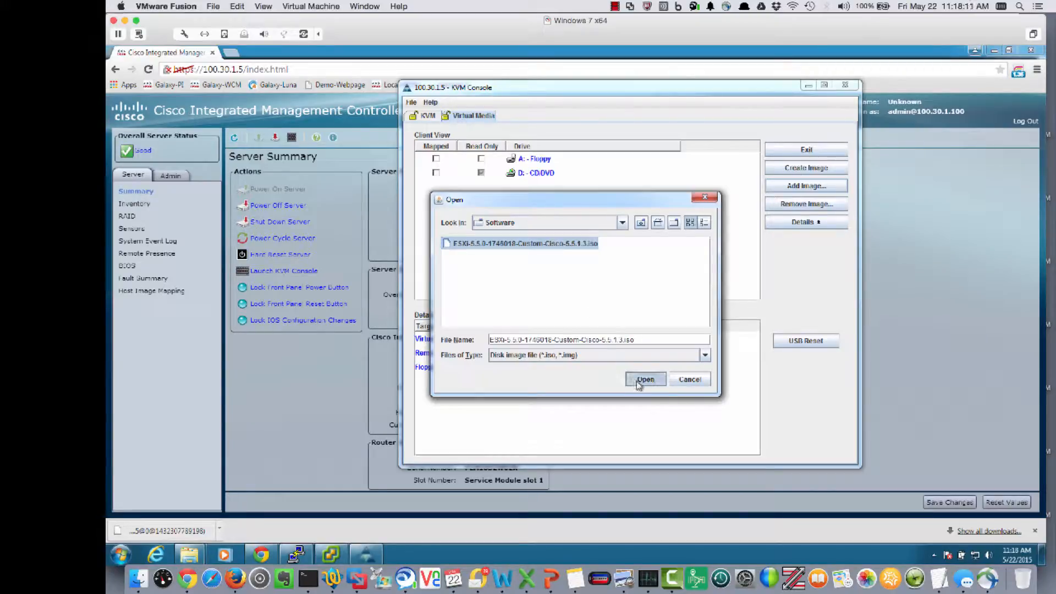
click(436, 187)
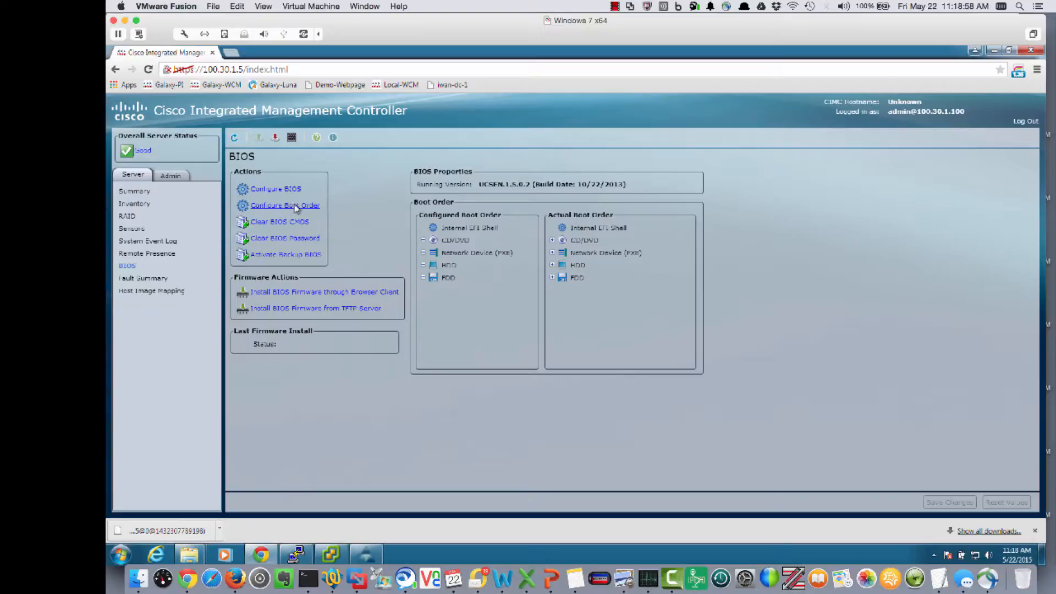
Step: Configure the BIOS boot order with CD/DVD moved above Internal EFI Shell and apply the change
click(297, 208)
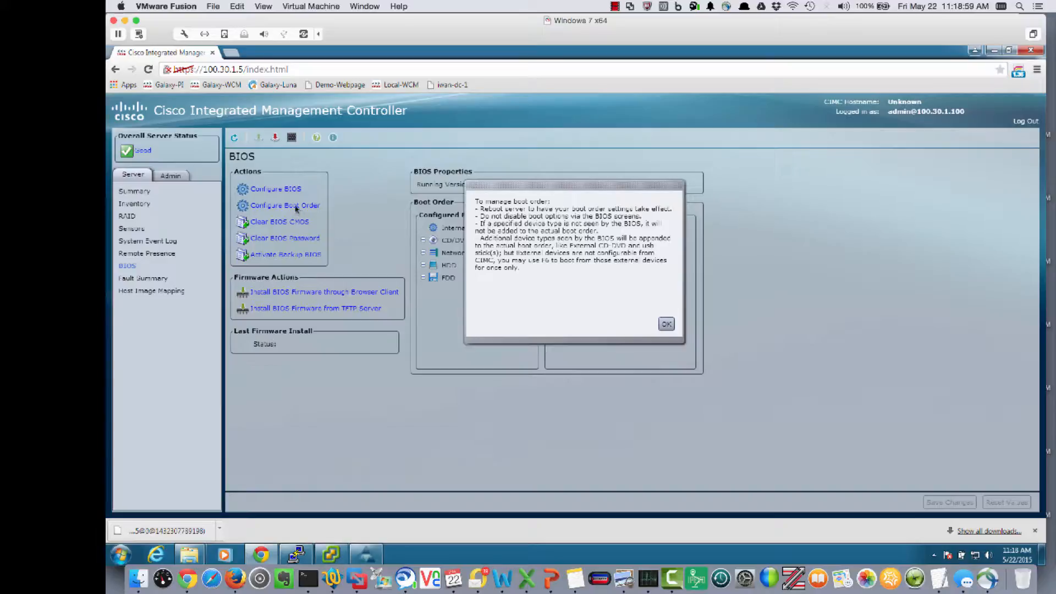
click(665, 324)
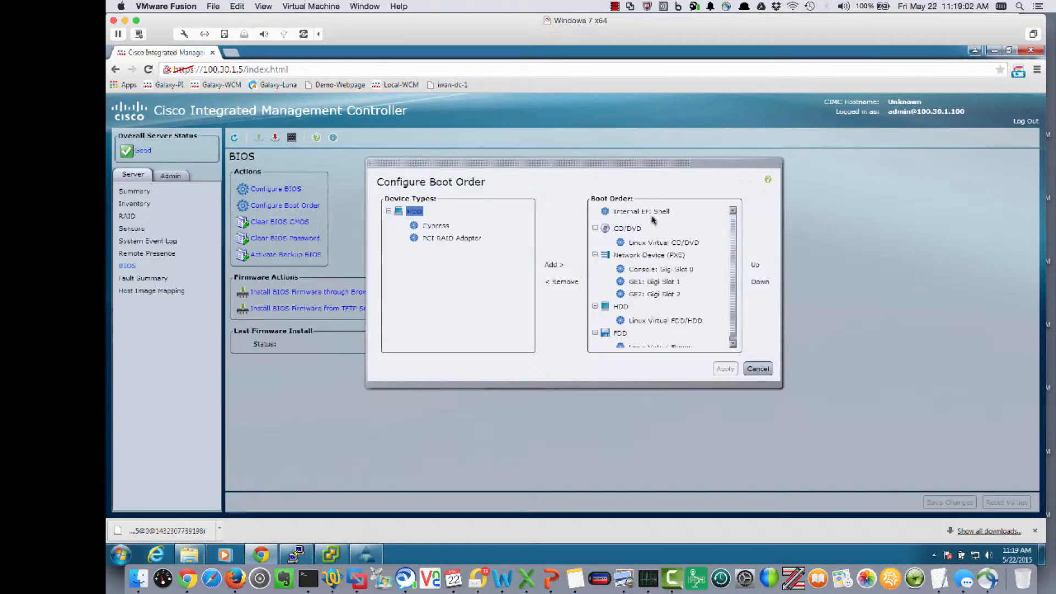
double_click(631, 229)
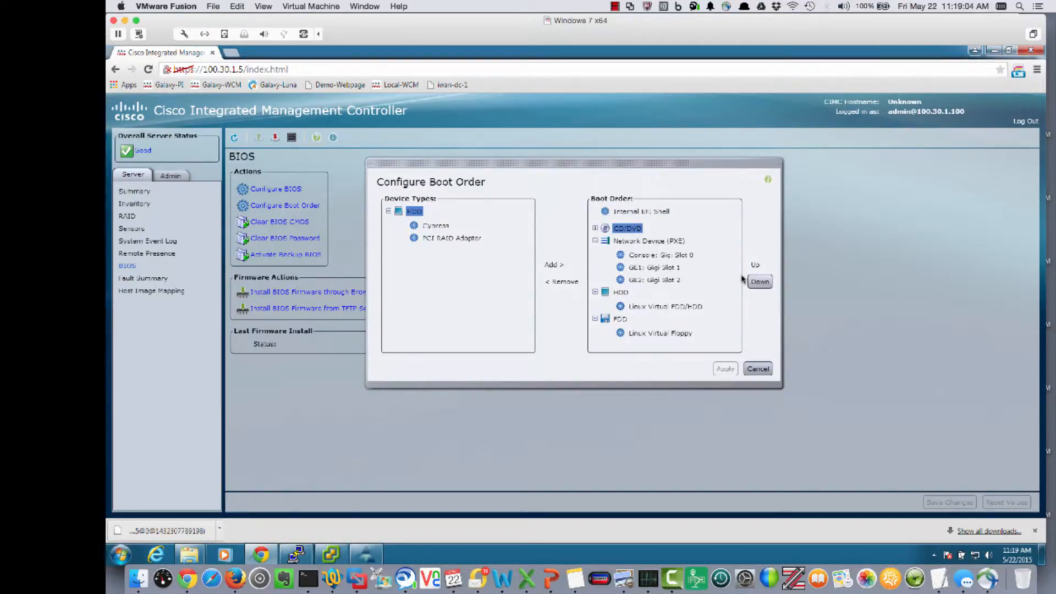
click(758, 268)
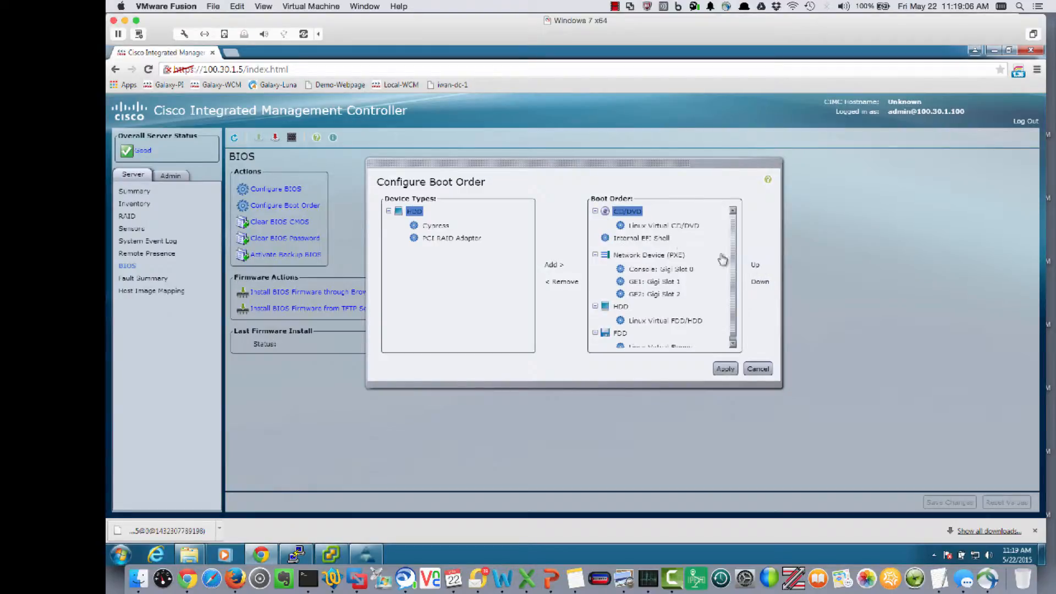
click(725, 369)
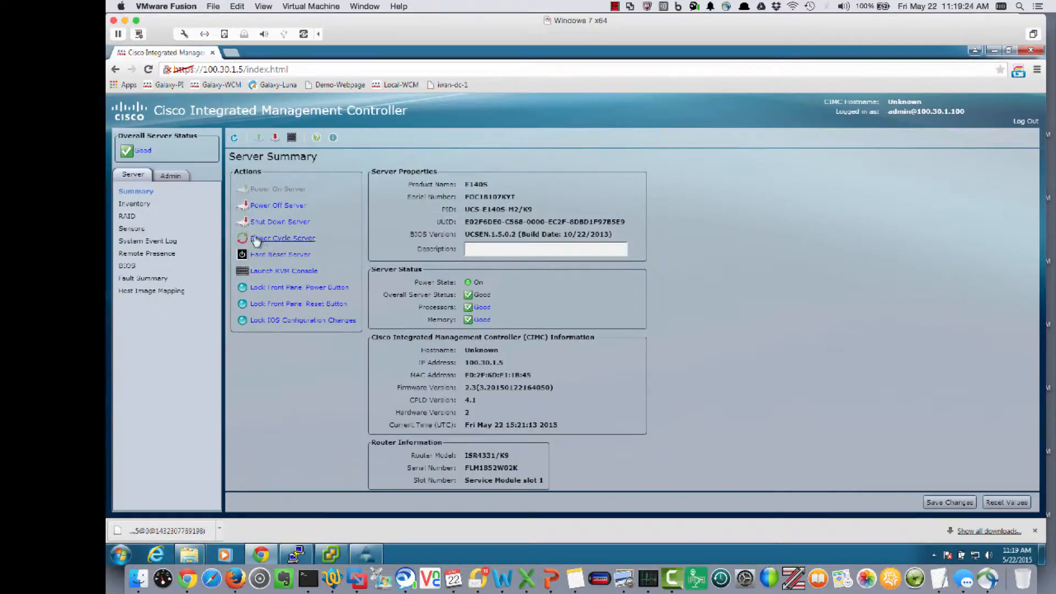
Step: Power cycle the server from its summary page, confirm the action, and bring up the KVM console window
click(256, 238)
click(603, 286)
mouse_move(379, 554)
click(371, 489)
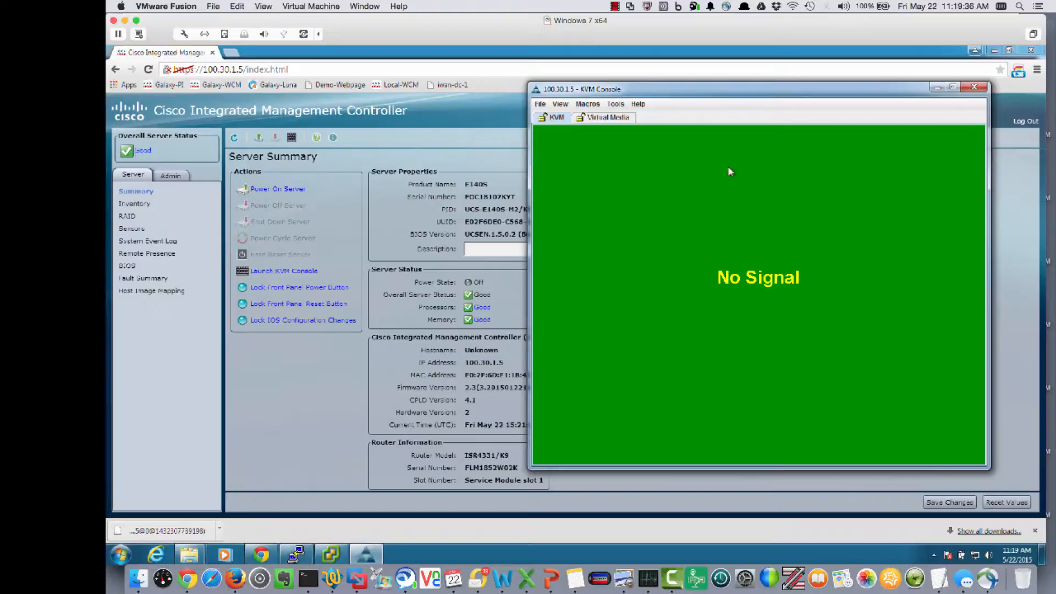
click(615, 6)
click(639, 30)
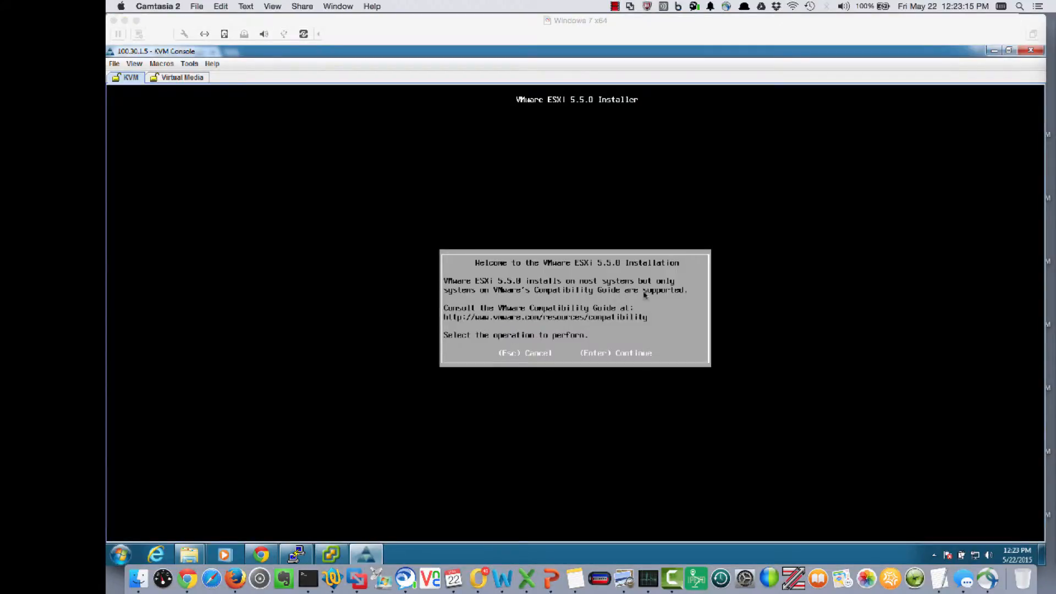
Step: Start the ESXi 5.5.0 installation, accept the license agreement, and proceed with the local Seagate disk as the target
click(667, 288)
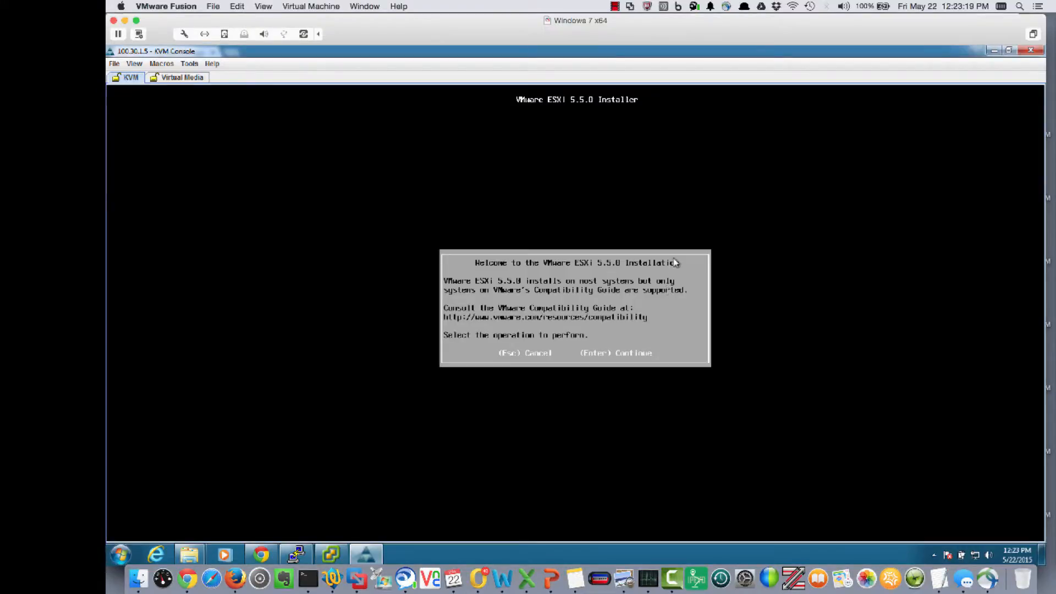
key(Return)
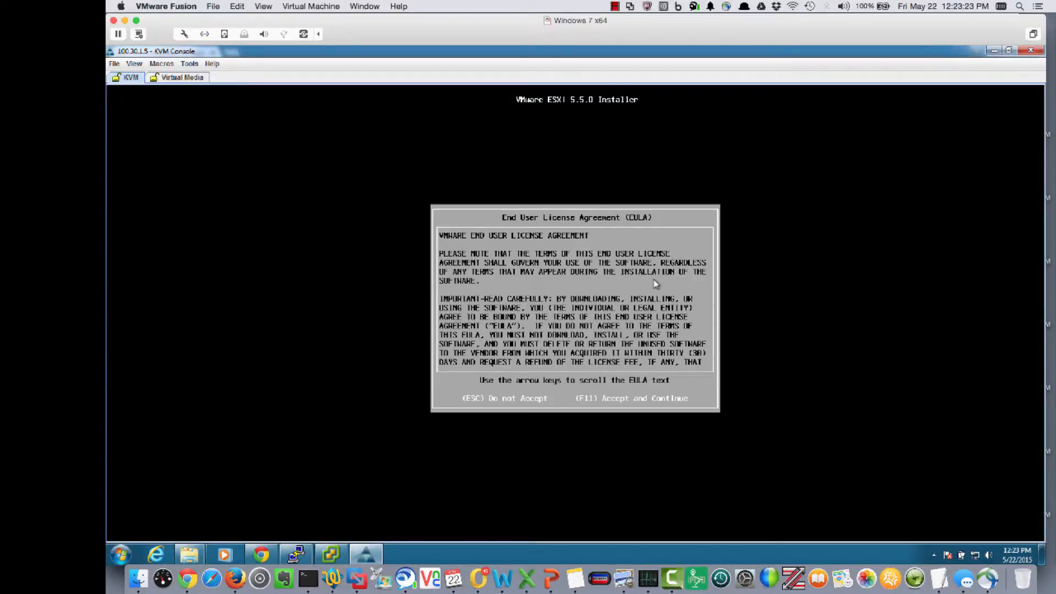
key(F11)
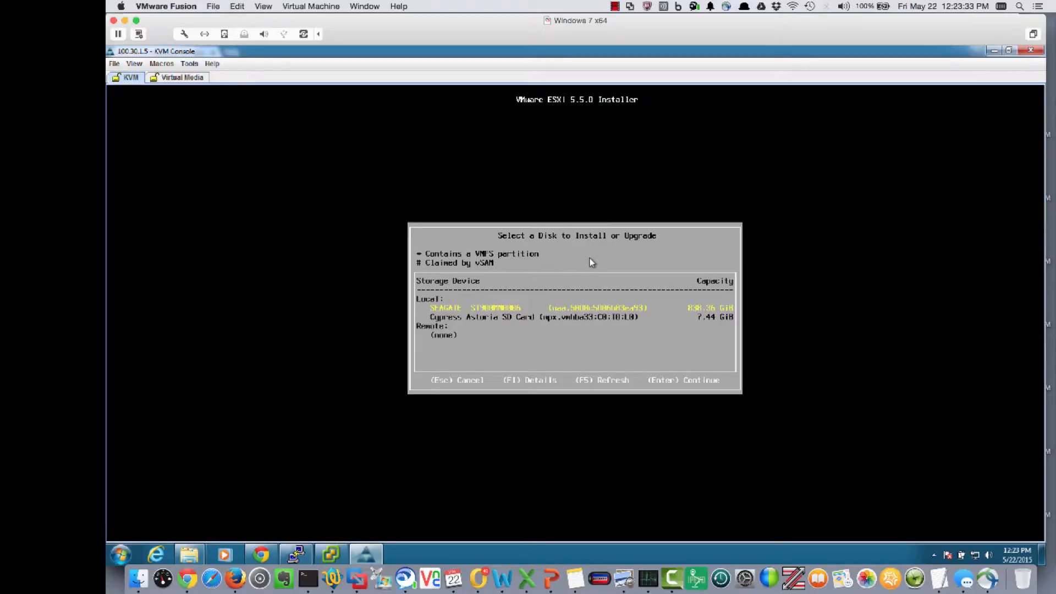
key(Return)
key(Return)
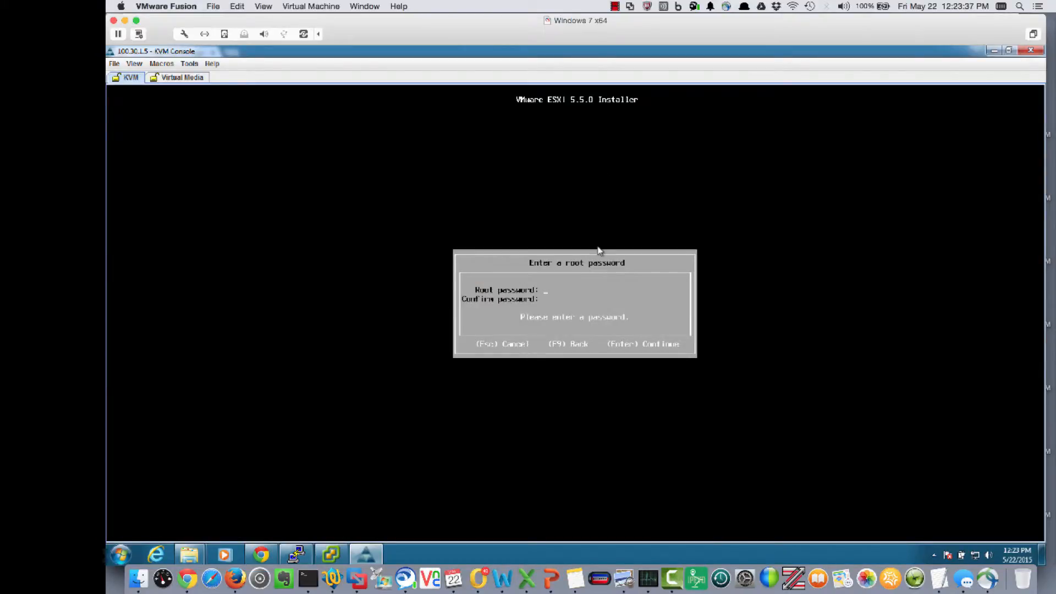
Step: Enter and confirm the root password in the installer, and reboot the server once the ESXi installation is complete
text(**)
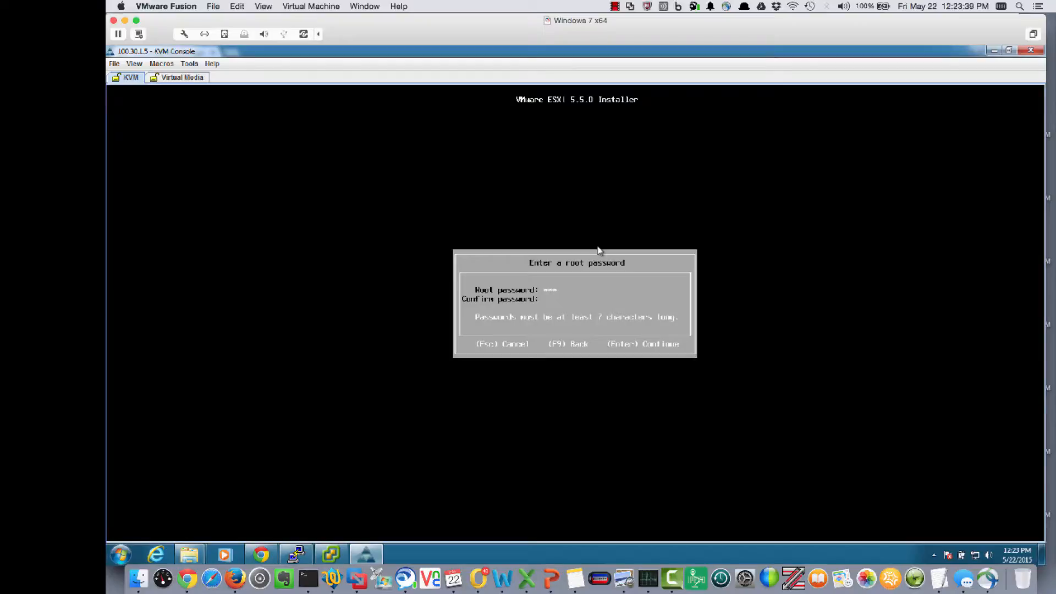
text(*****)
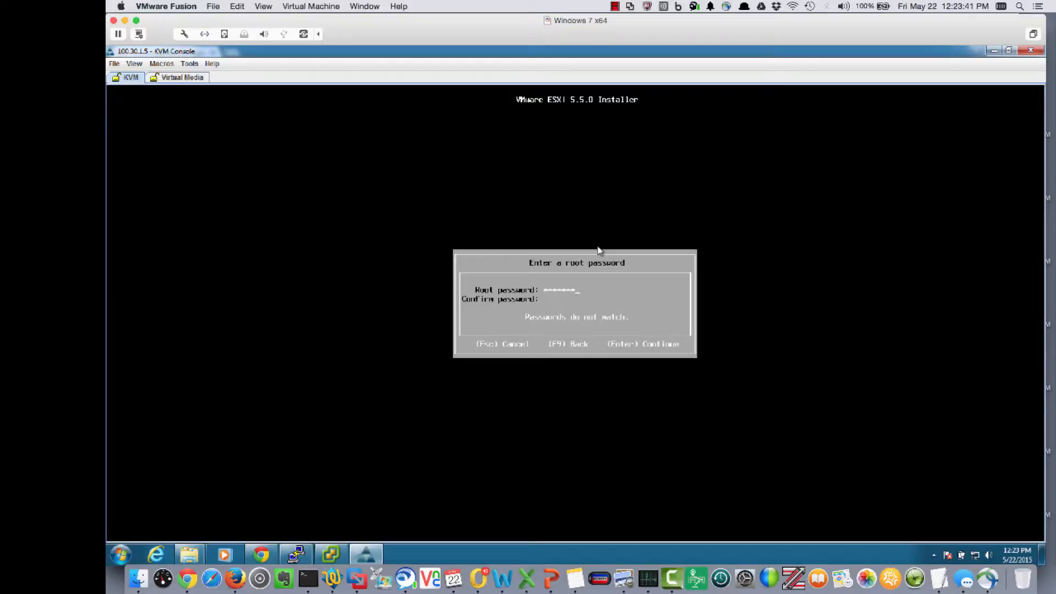
text(******)
key(Return)
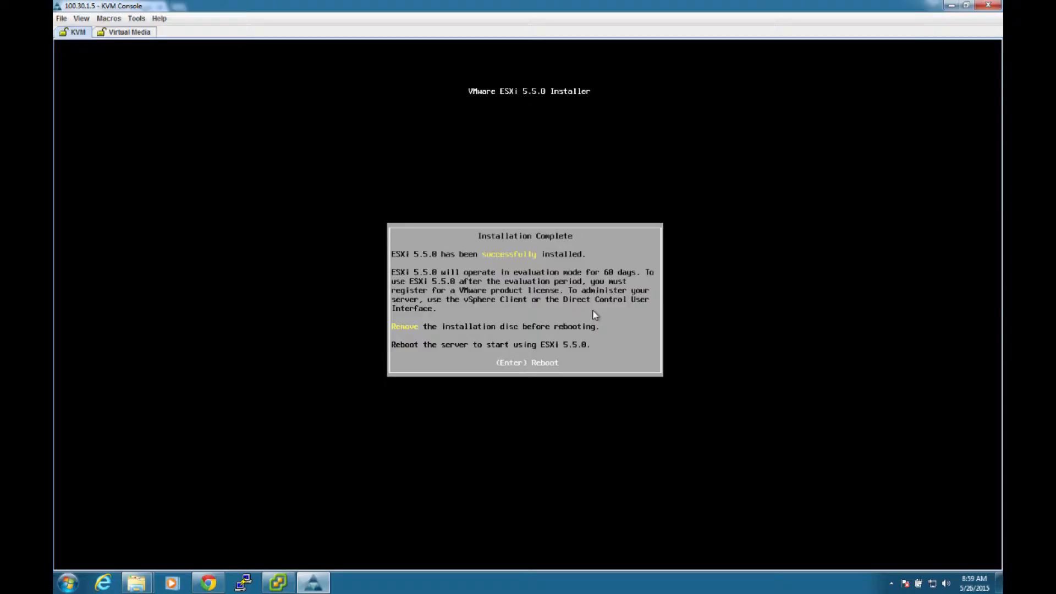
key(Return)
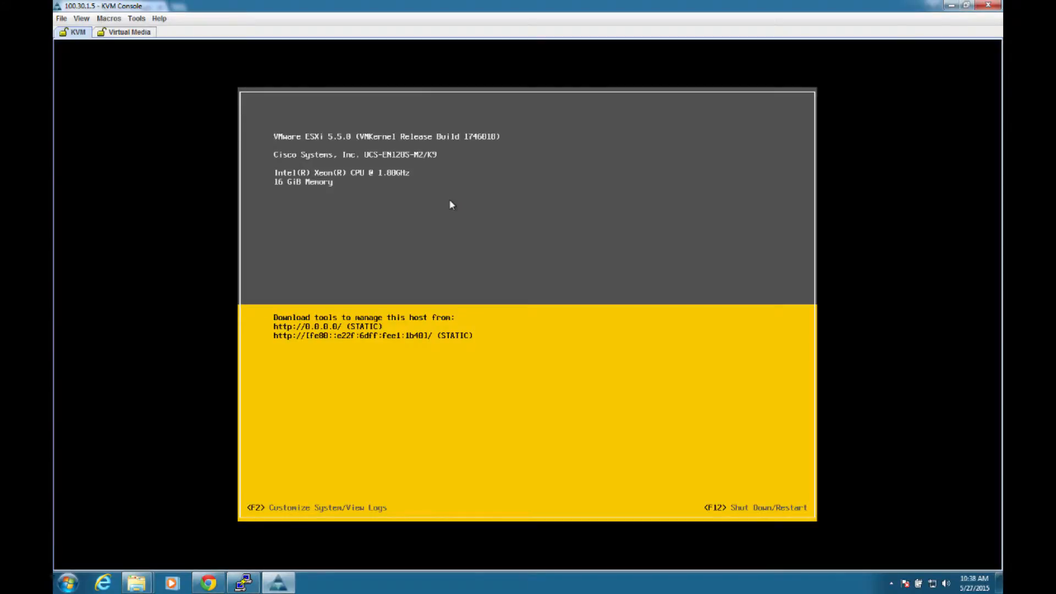
Step: Log in to the ESXi system customization as root with the root password
key(F2)
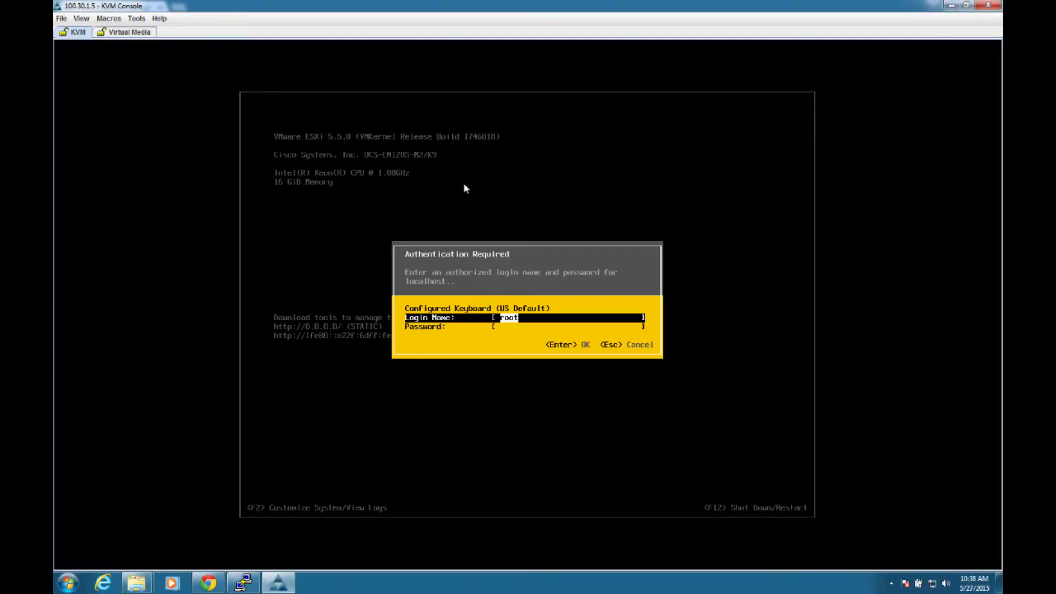
key(Tab)
text(*******)
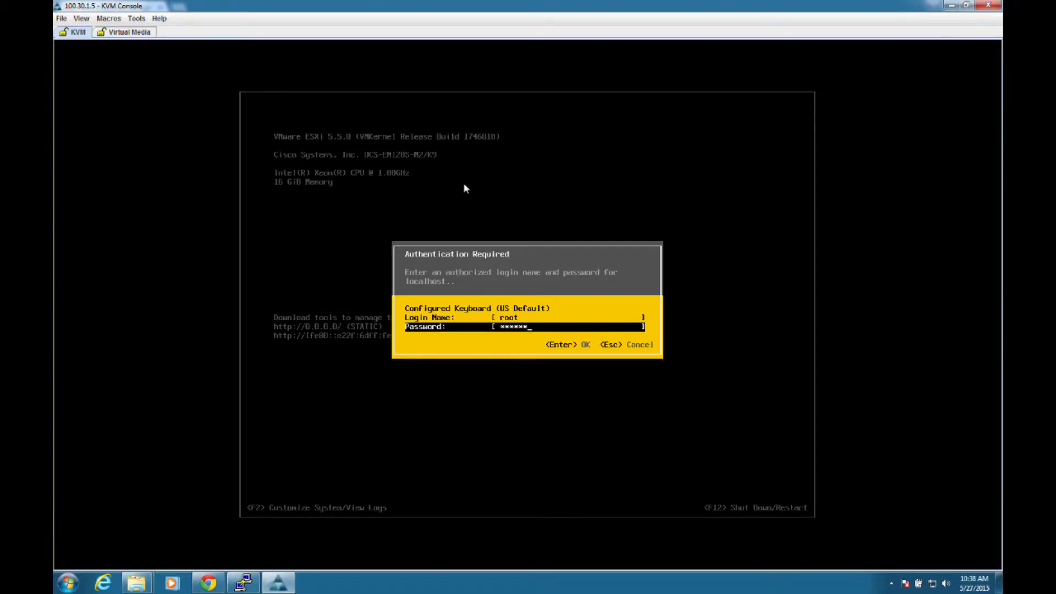
key(Return)
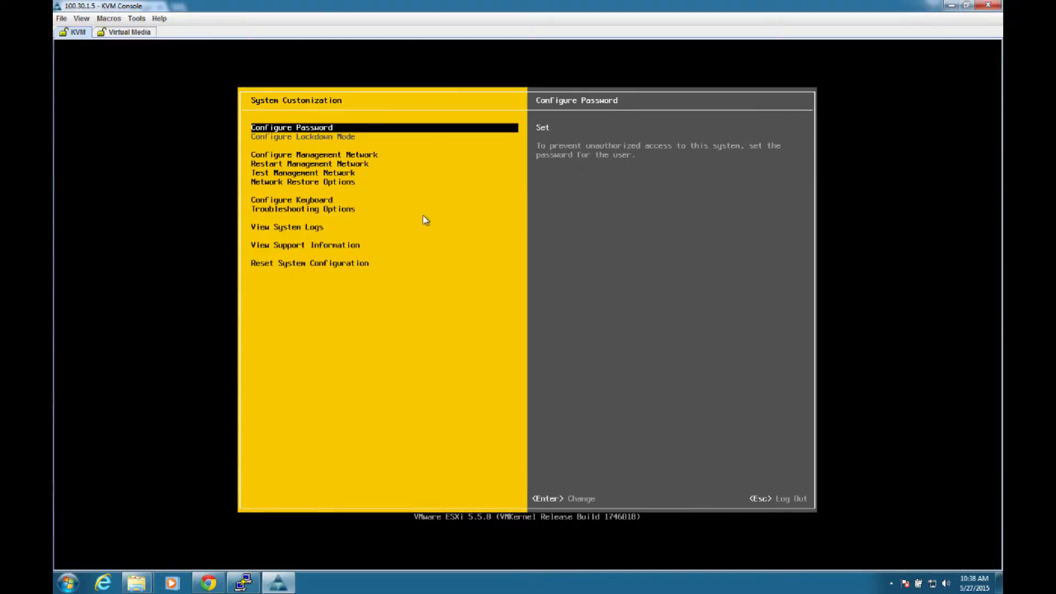
Step: Open the management network configuration and keep vmnic0 as the selected network adapter
key(Down)
key(Return)
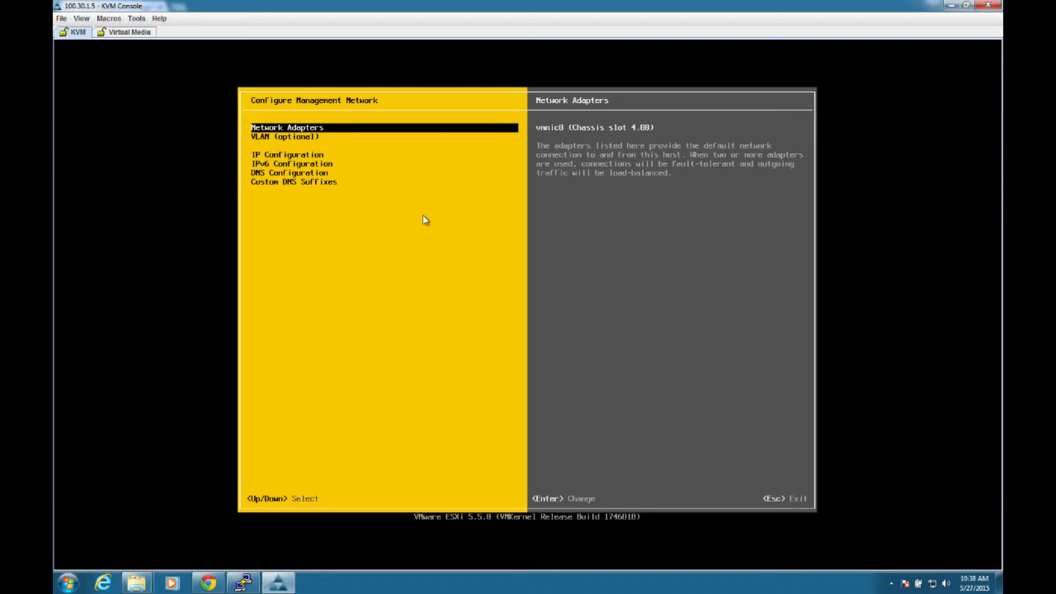
key(Return)
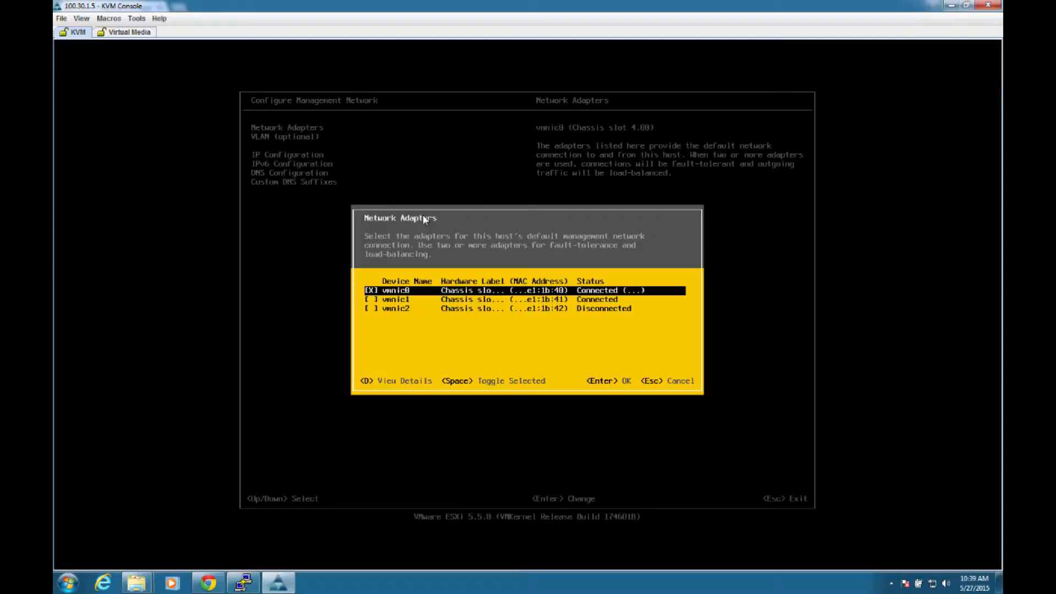
key(Return)
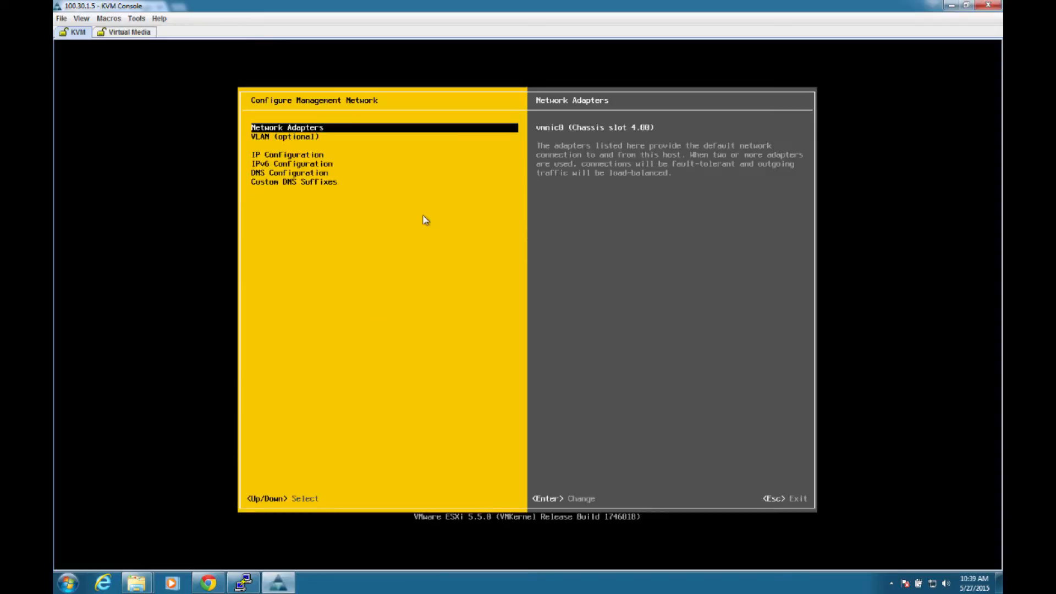
Step: Open the management network's IP configuration and set the static IP address to 100.30.1.6
key(Down)
key(Down)
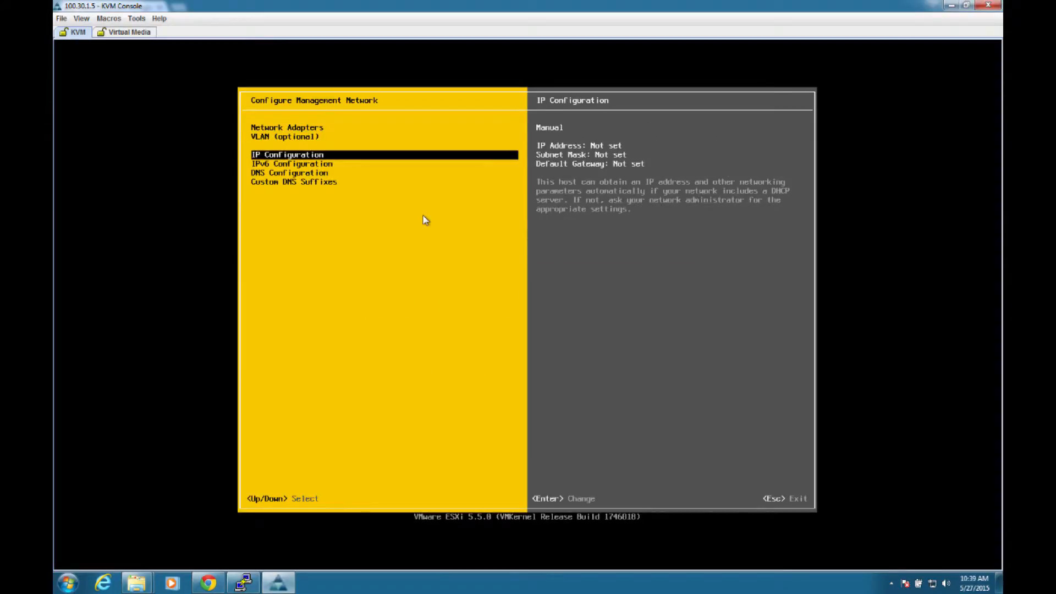
key(Return)
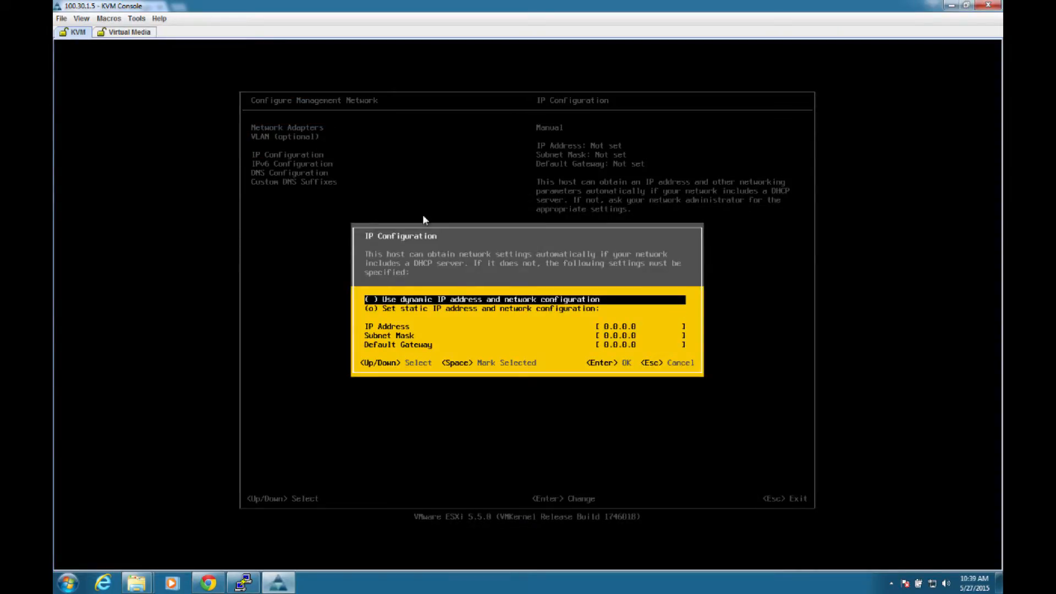
key(Down)
key(Down)
text(100)
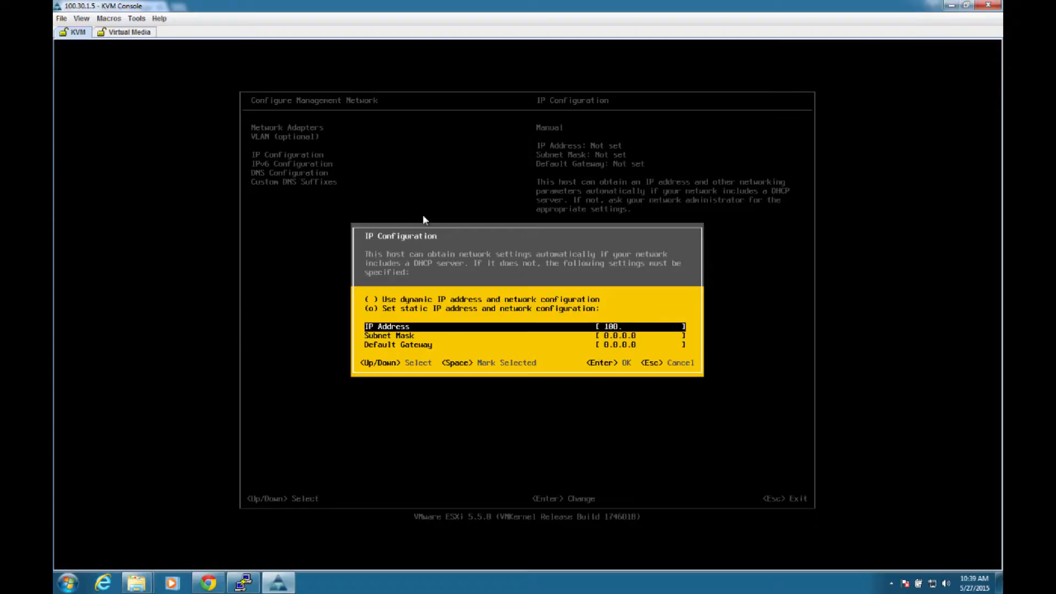
text(.30.1.6)
key(Down)
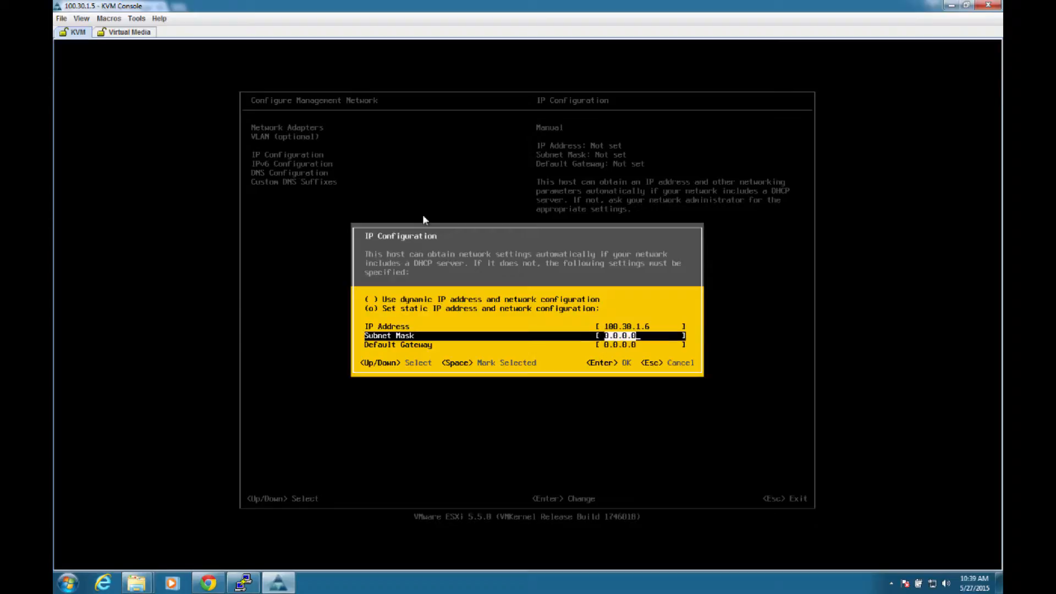
Step: Set the management network's subnet mask to 255.255.255.0 and default gateway to 100.30.1.1, and apply the network changes
text(255.255.255.0)
key(Down)
text(1)
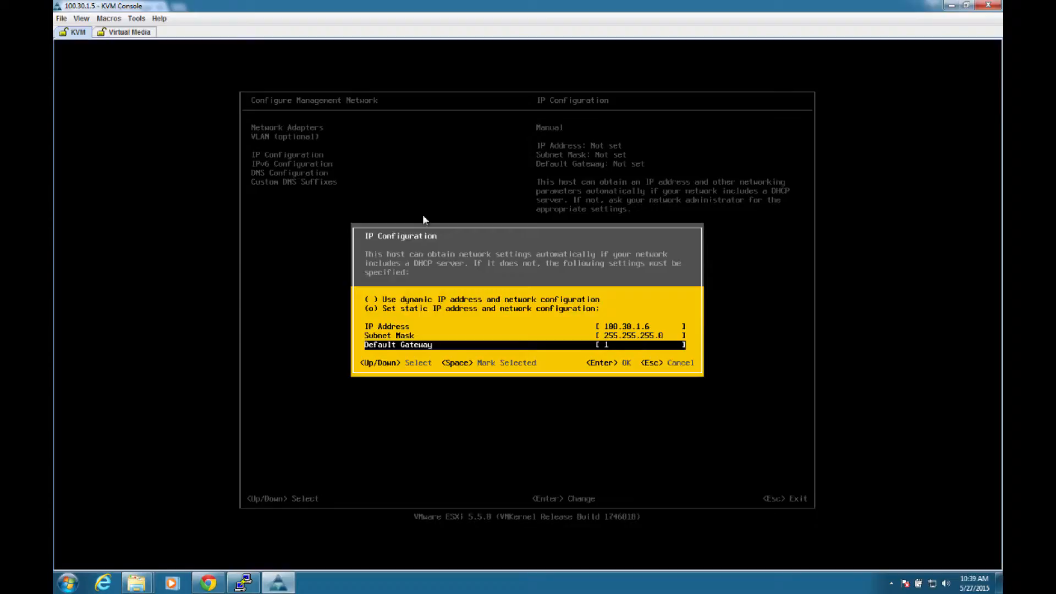
text(00.30.1.1)
key(Return)
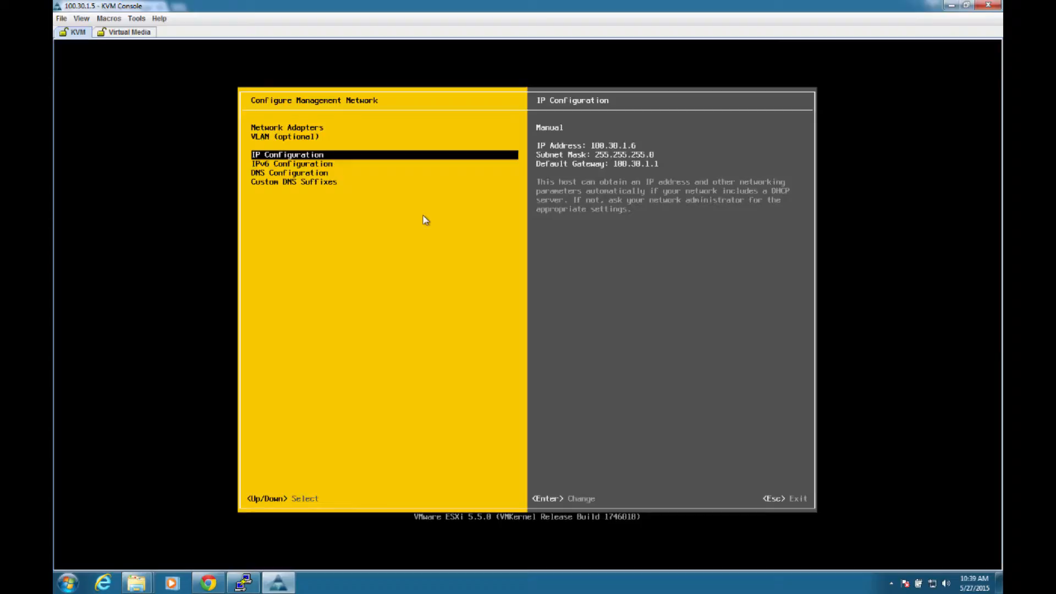
key(Escape)
key(y)
Step: Test the management network by pinging only 100.30.1.1, with the second ping address and hostname cleared, and log out of system customization
key(Down)
key(Down)
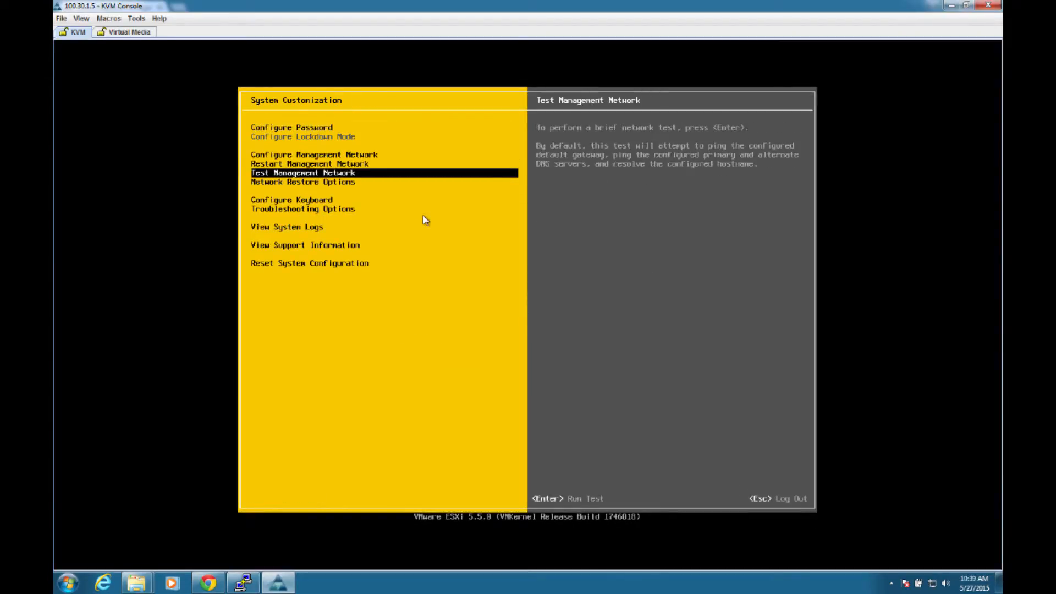
key(Return)
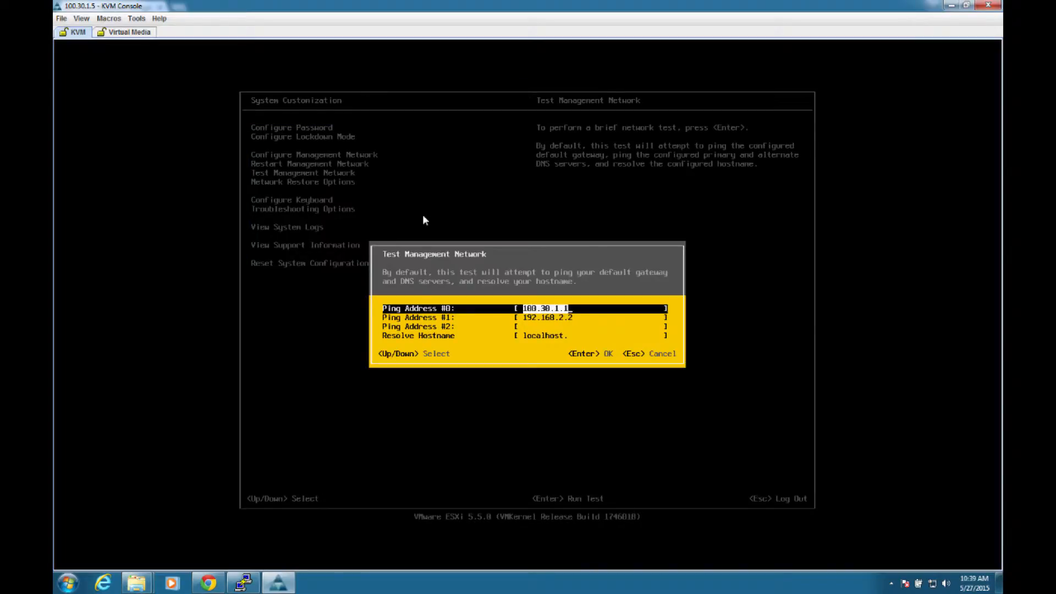
key(Down)
key(BackSpace)
key(Down)
key(Down)
key(BackSpace)
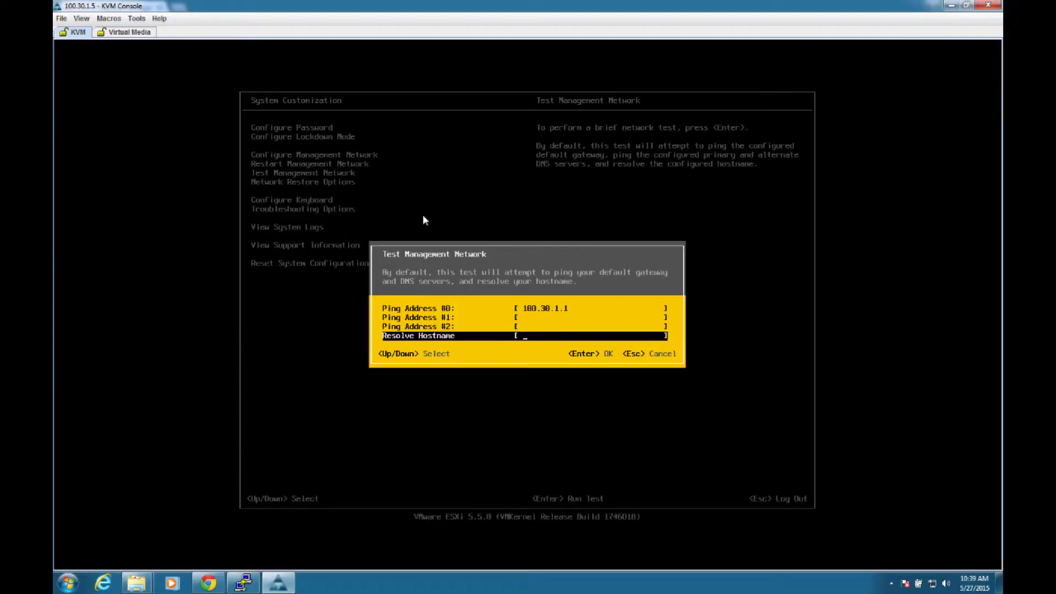
key(Return)
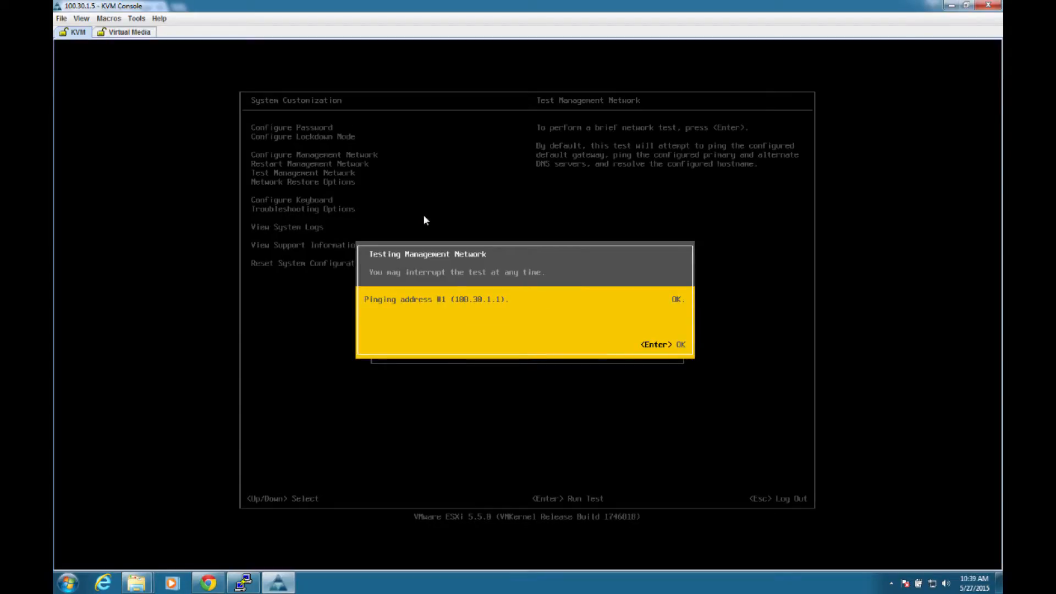
key(Return)
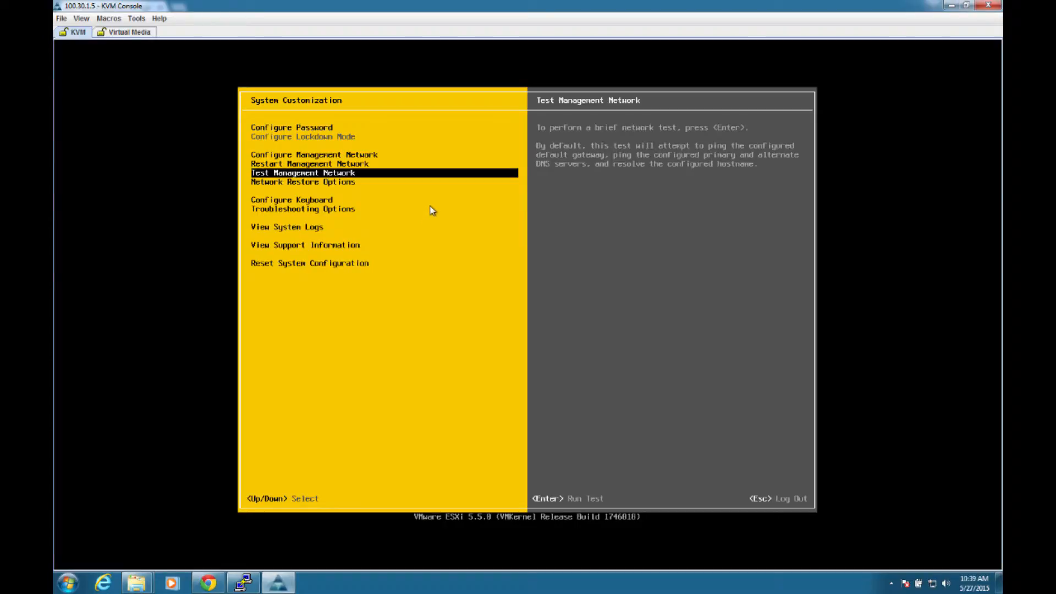
key(Escape)
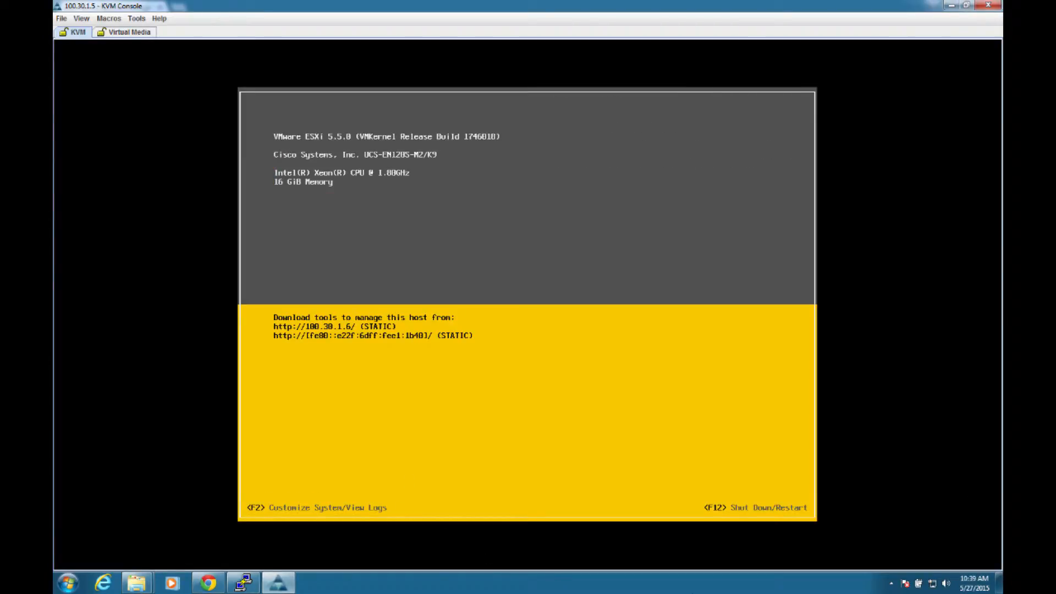
Step: Open the VMware vSphere Client and log in to 100.30.1.6 as root with the account password, ignoring the certificate warning and dismissing the evaluation notice
mouse_move(243, 584)
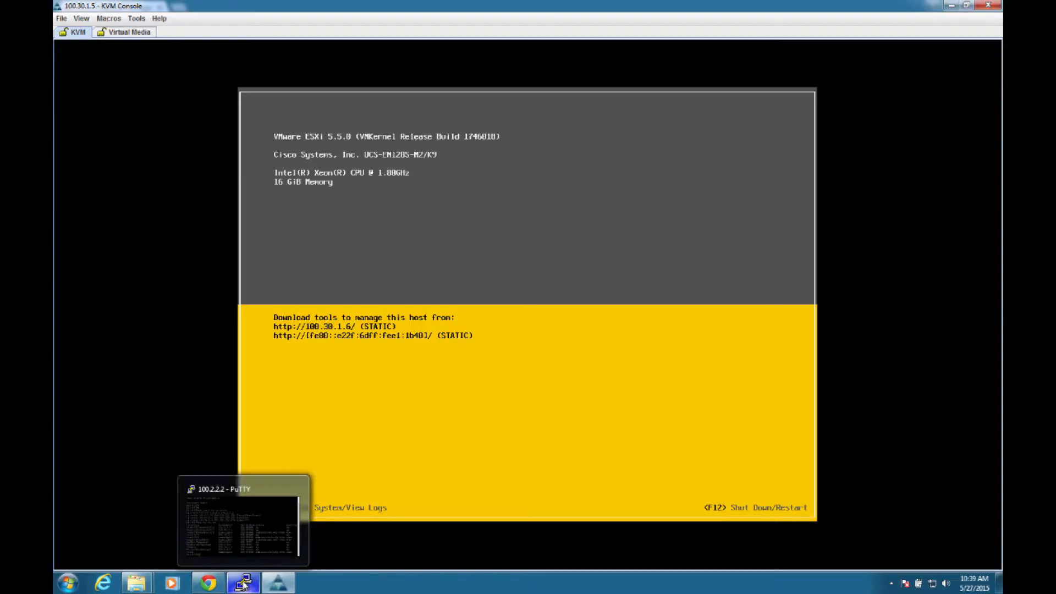
click(67, 583)
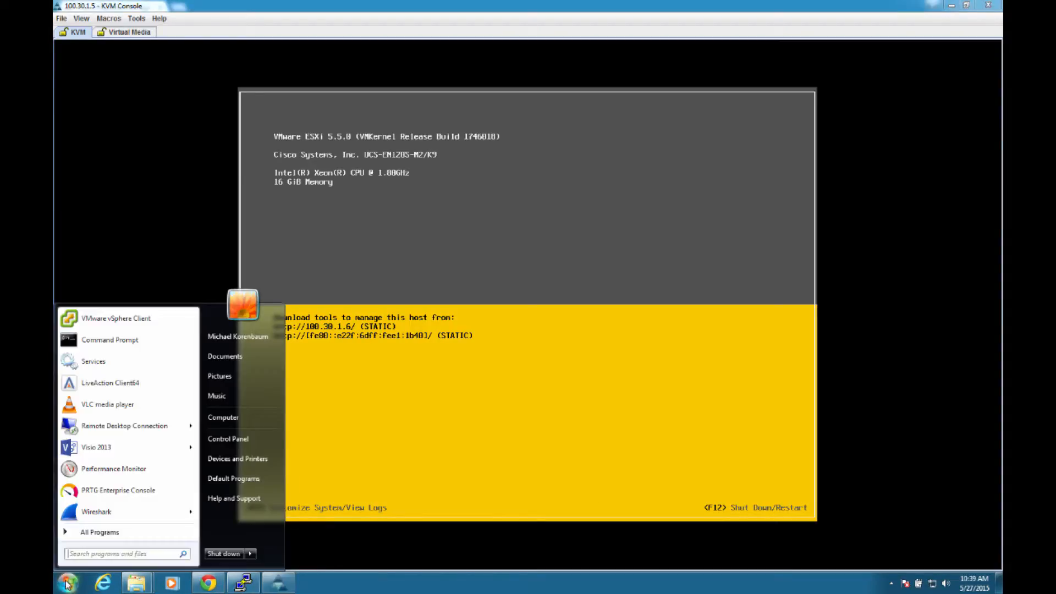
click(110, 317)
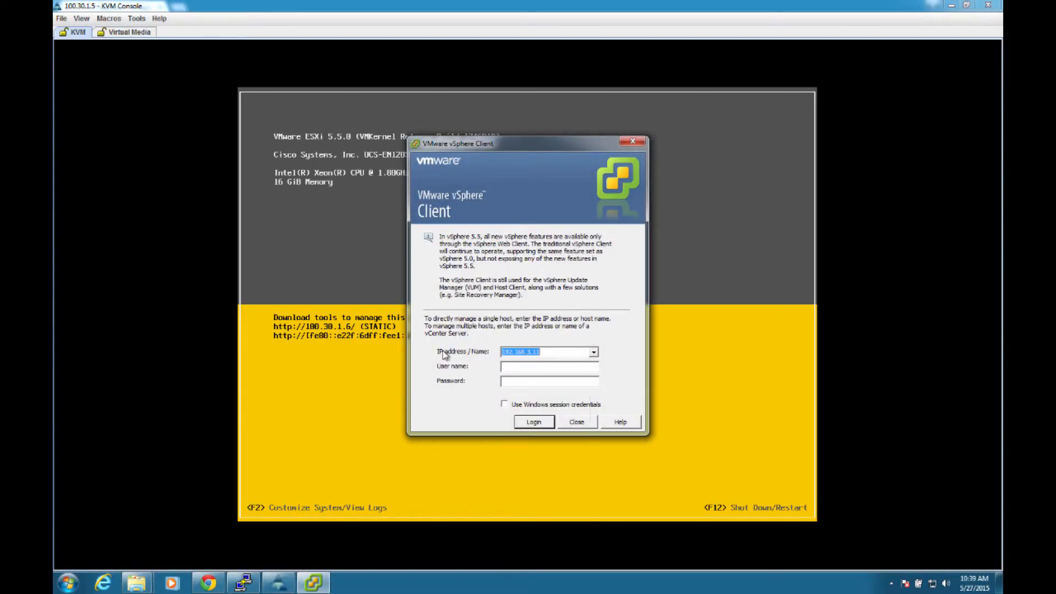
text(100.30.1.6)
key(Tab)
text(root)
key(Tab)
text(********)
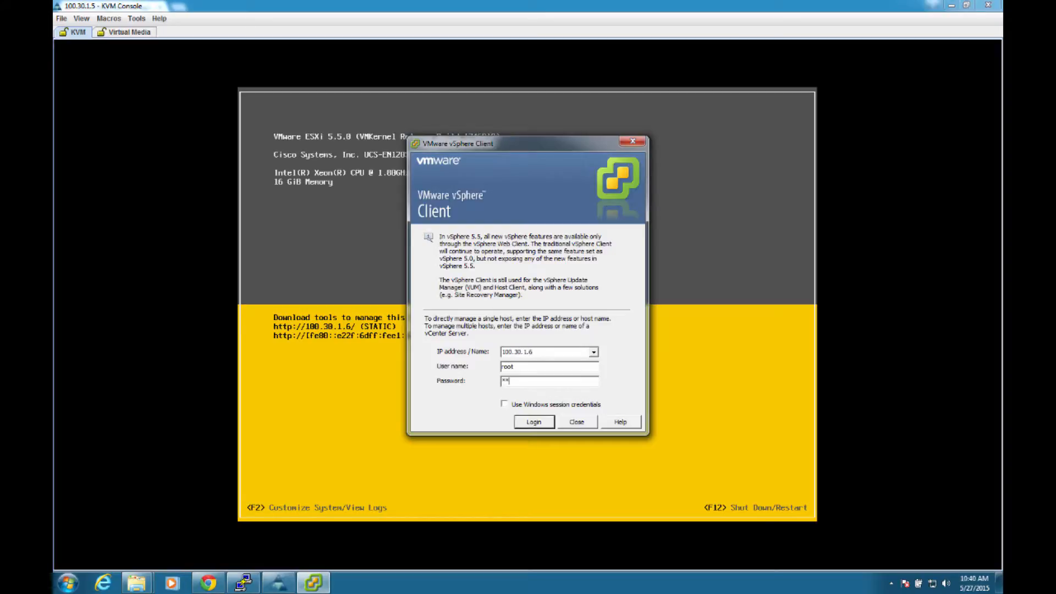
key(Return)
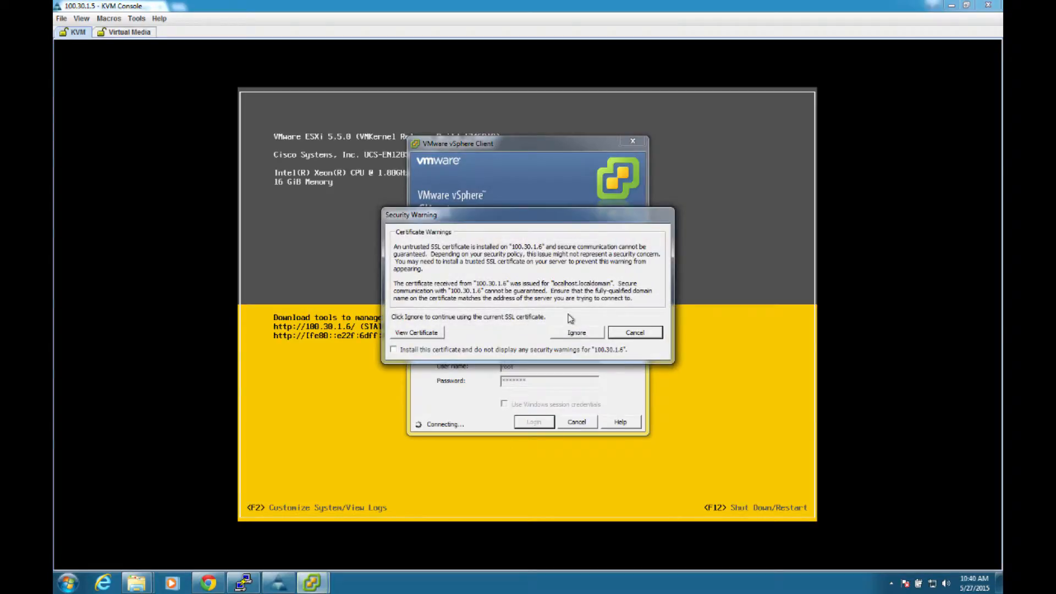
click(574, 330)
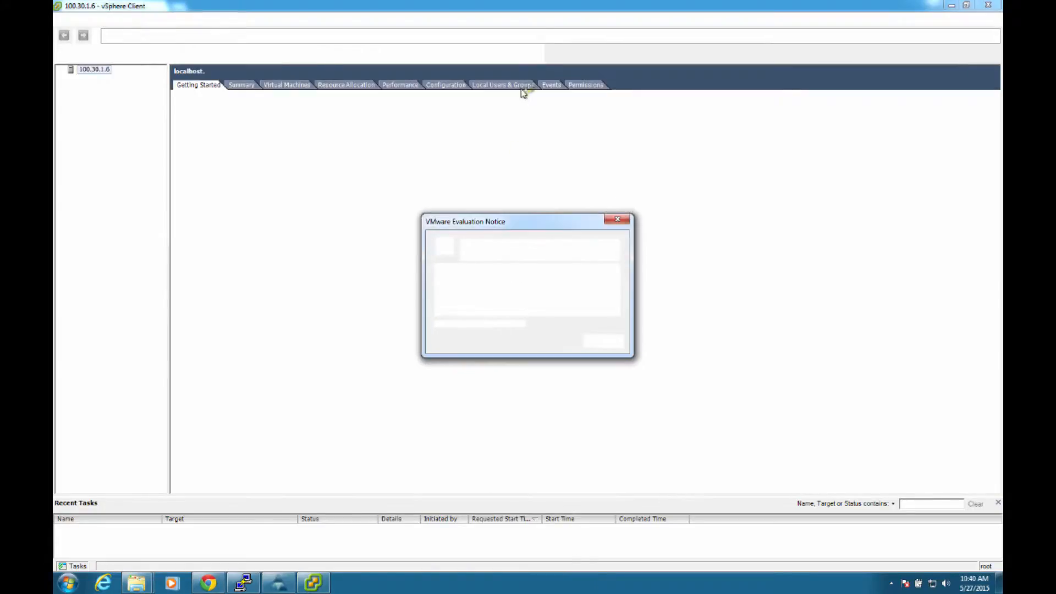
click(594, 341)
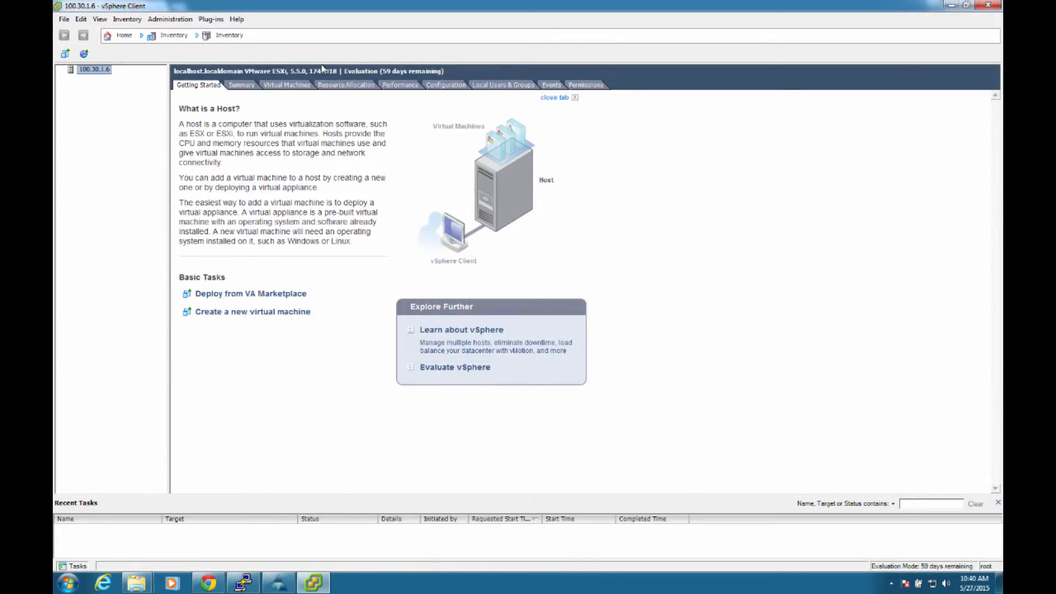
Step: Add a virtual machine network labelled vWAAS to the host on a new vSphere standard switch using vmnic1, without a VLAN ID
click(440, 88)
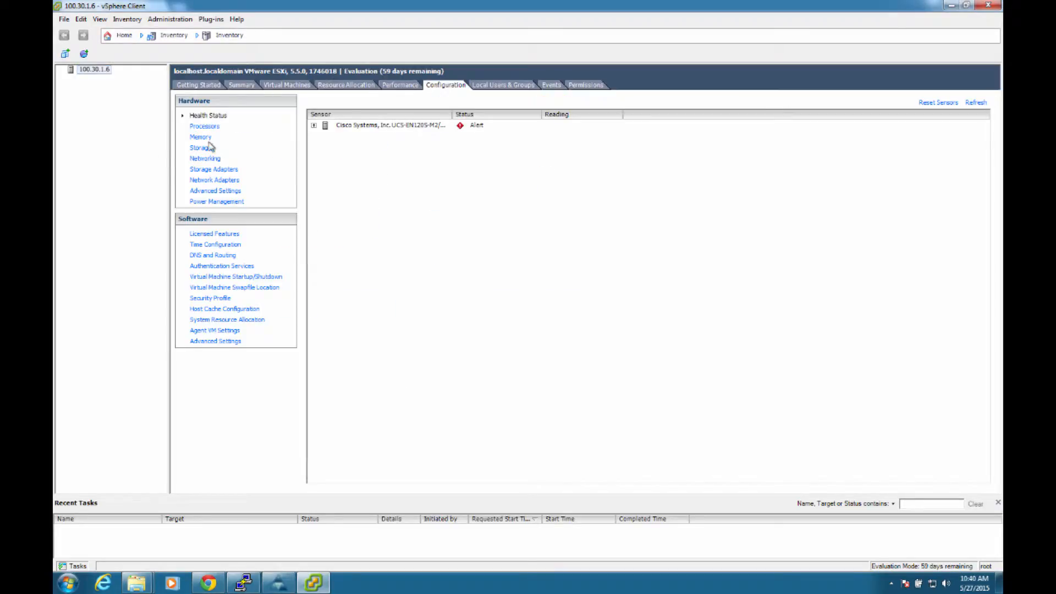
click(207, 160)
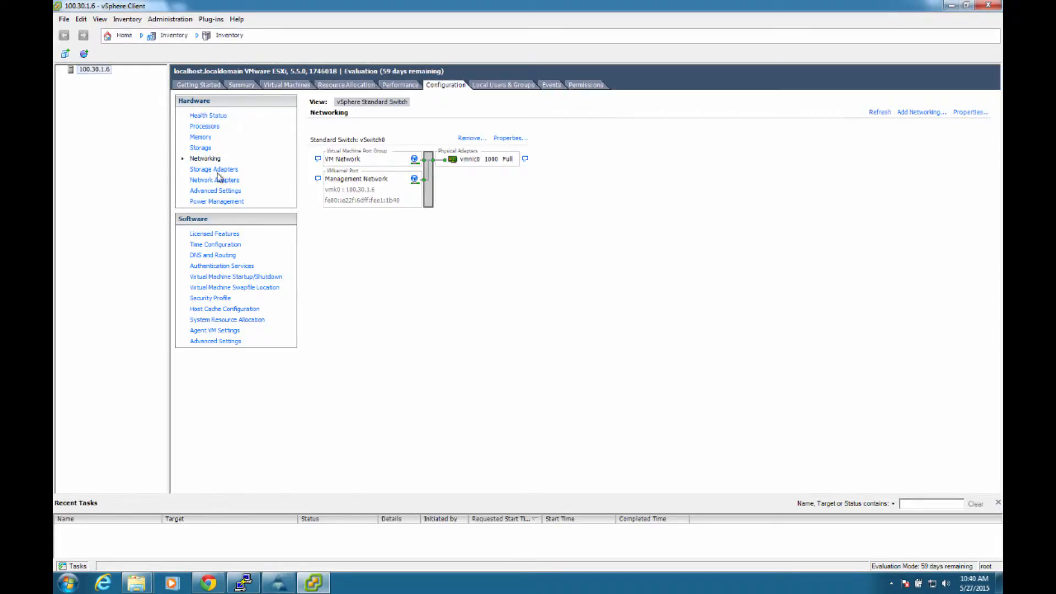
click(915, 117)
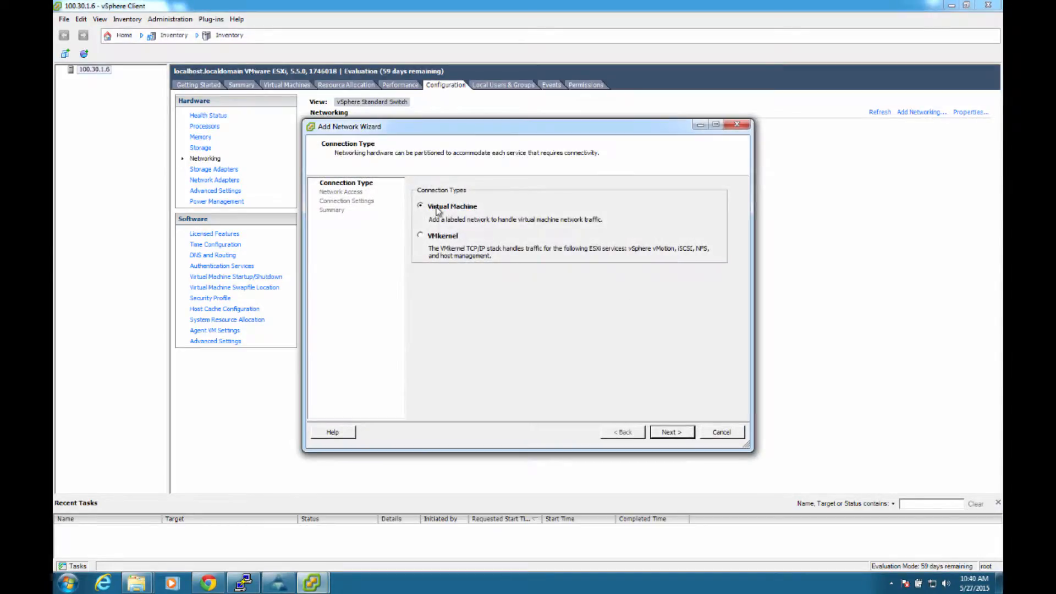
click(668, 434)
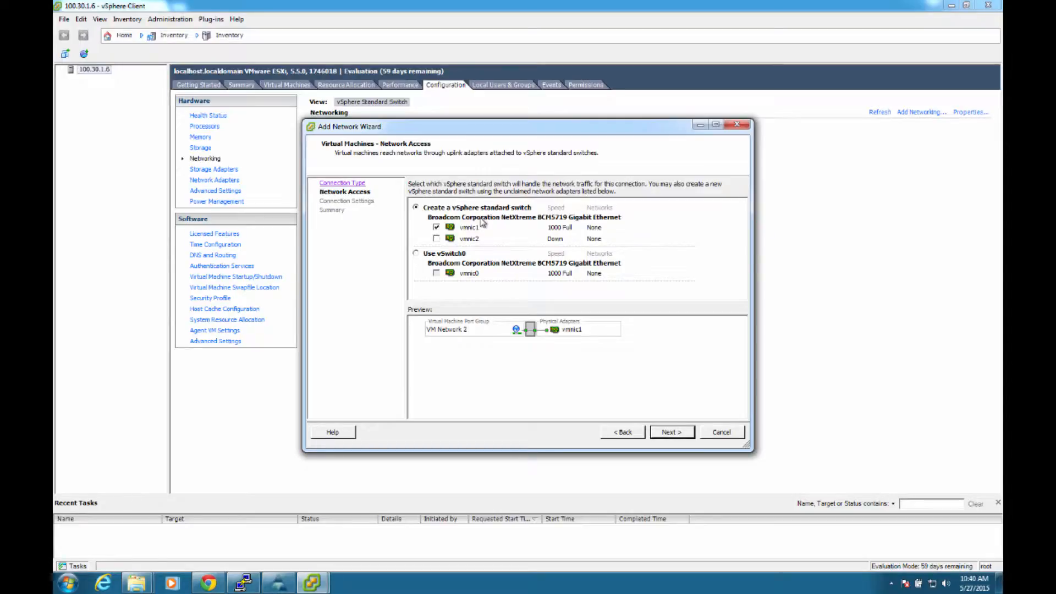
click(693, 438)
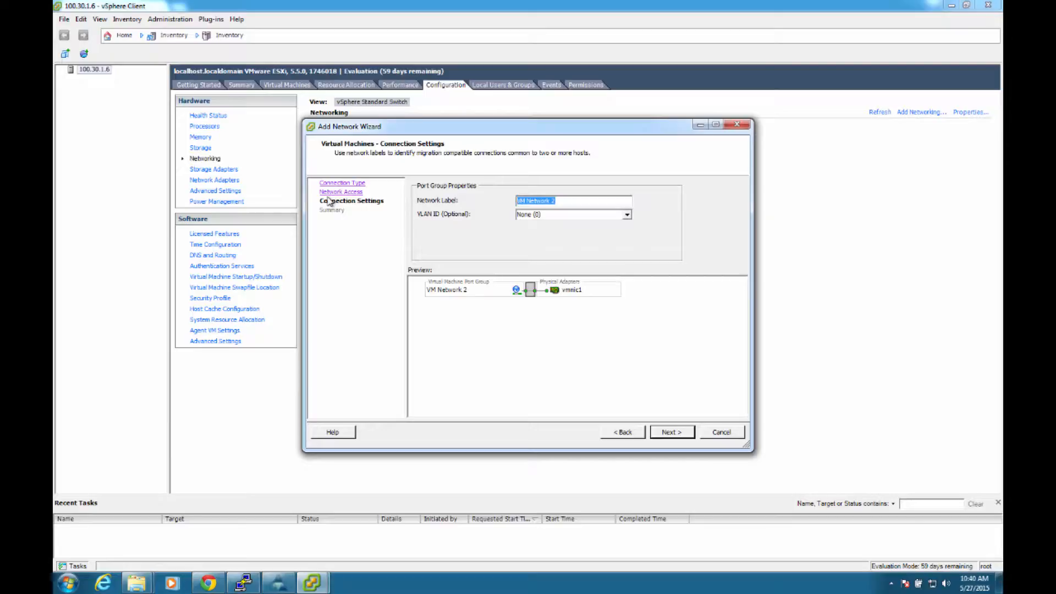
text(vWAAS)
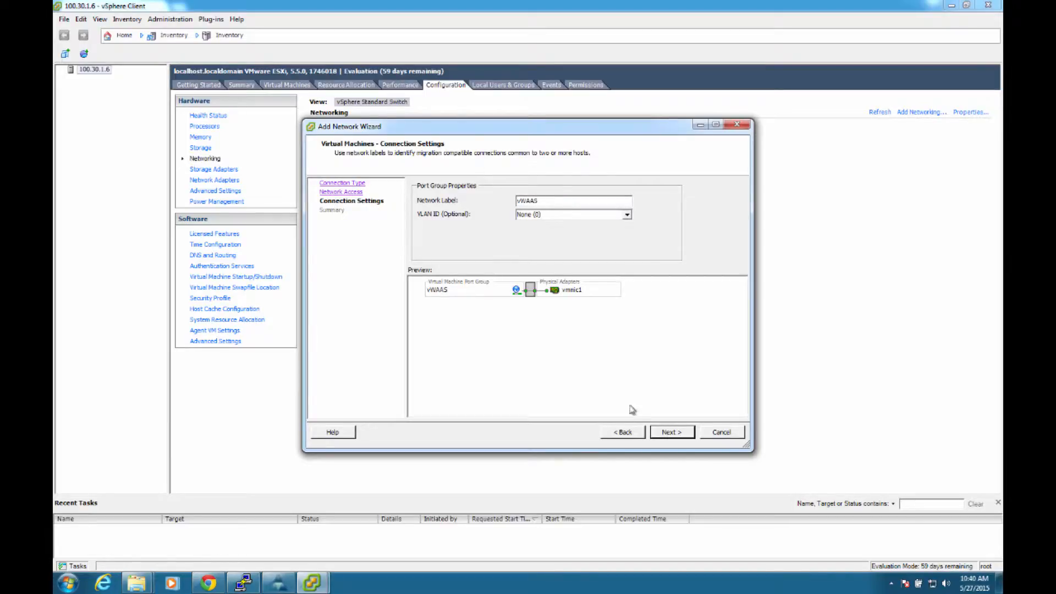
click(672, 433)
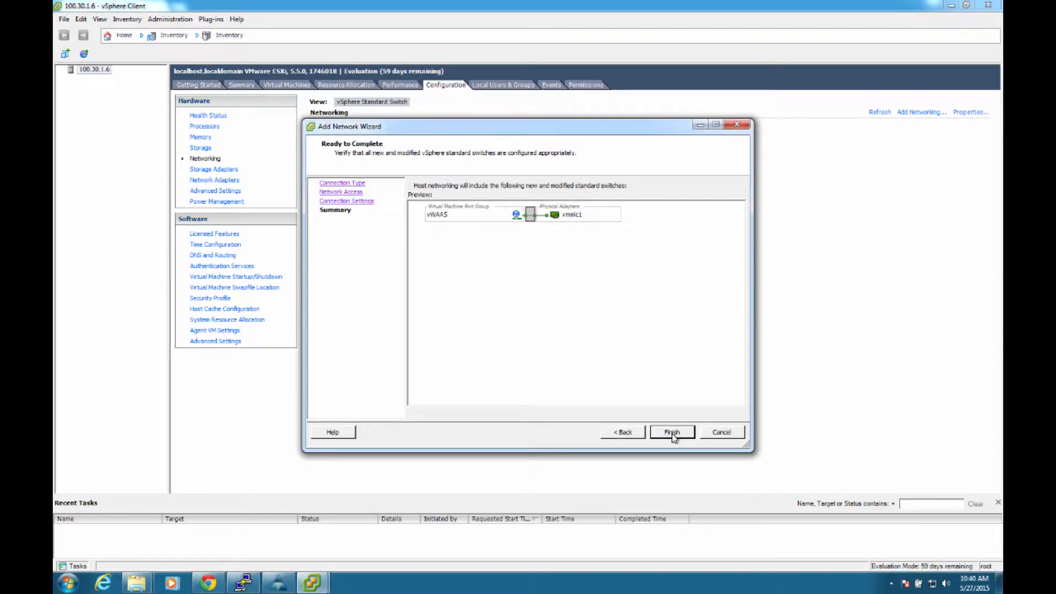
click(672, 433)
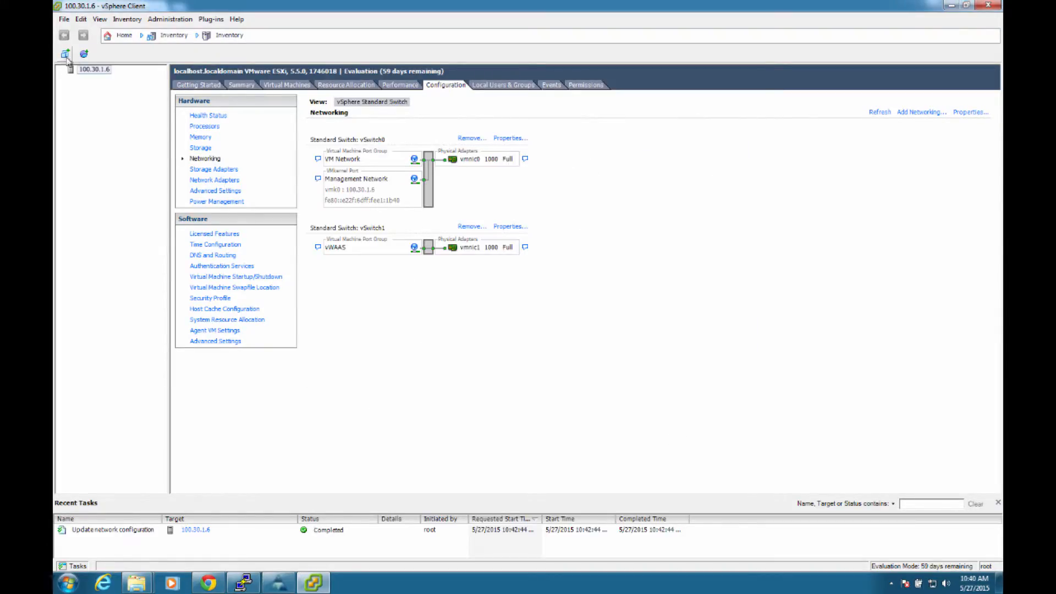
Step: Start deploying an OVF template on the host, using Cisco-vWAAS-1300-5.5.3-b59.ova from the Software folder of the Downloads share as the source
click(209, 85)
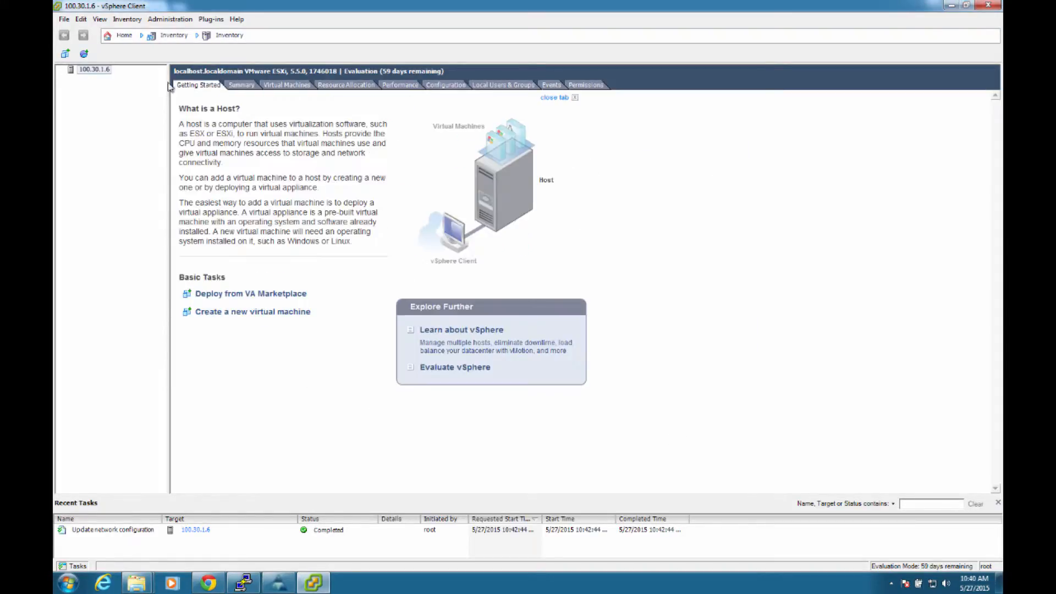
click(71, 71)
click(63, 19)
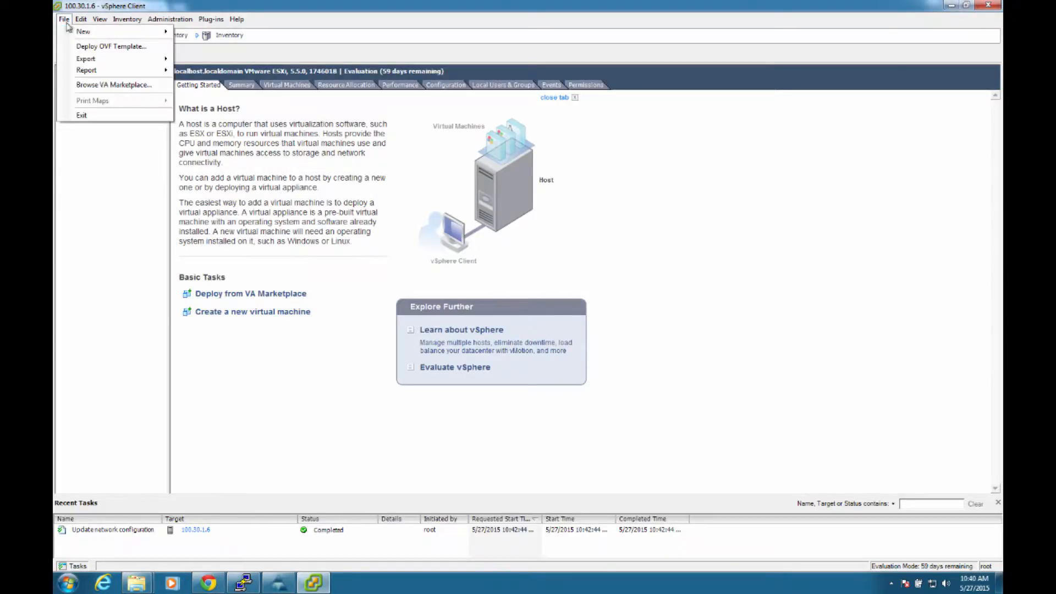
click(97, 49)
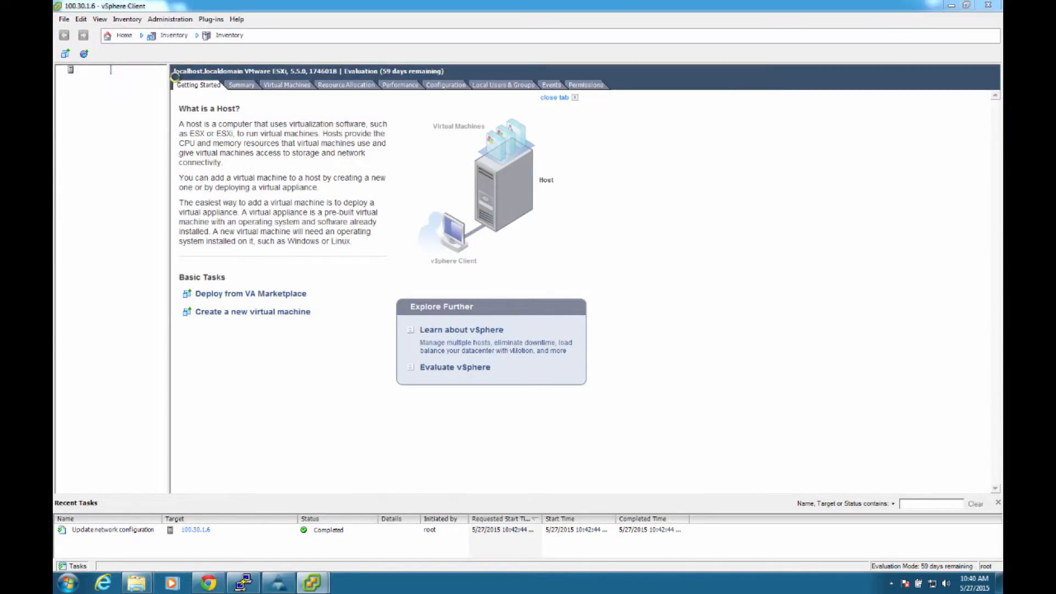
click(666, 218)
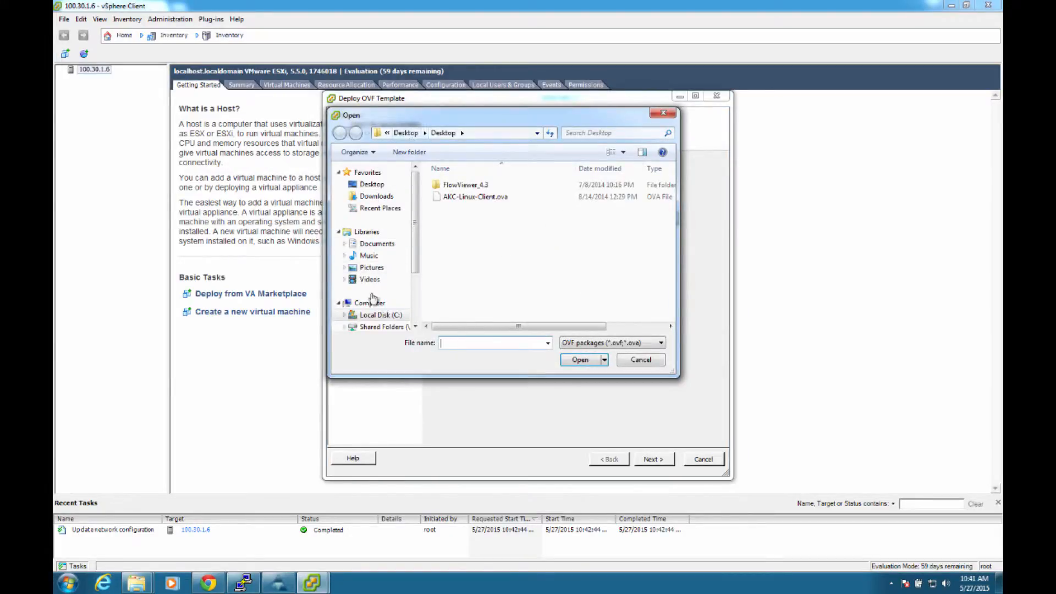
click(416, 327)
click(385, 322)
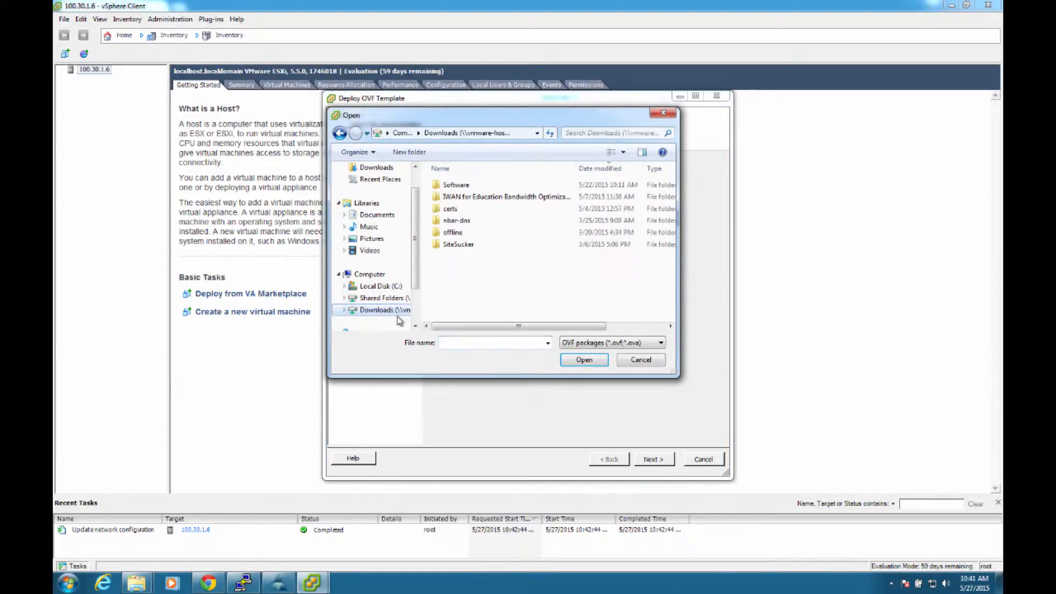
double_click(460, 187)
click(516, 191)
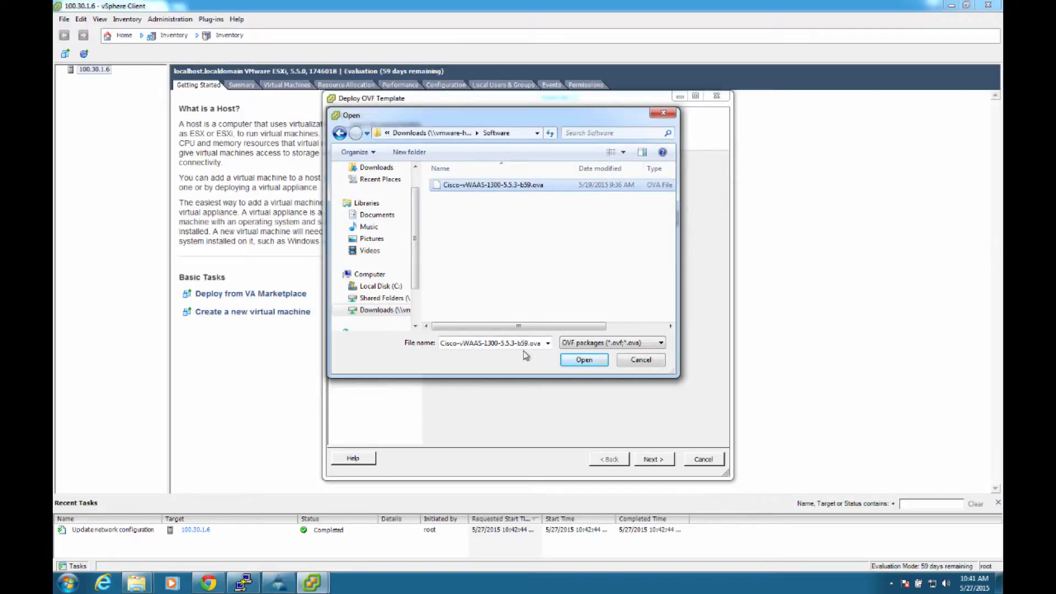
click(584, 361)
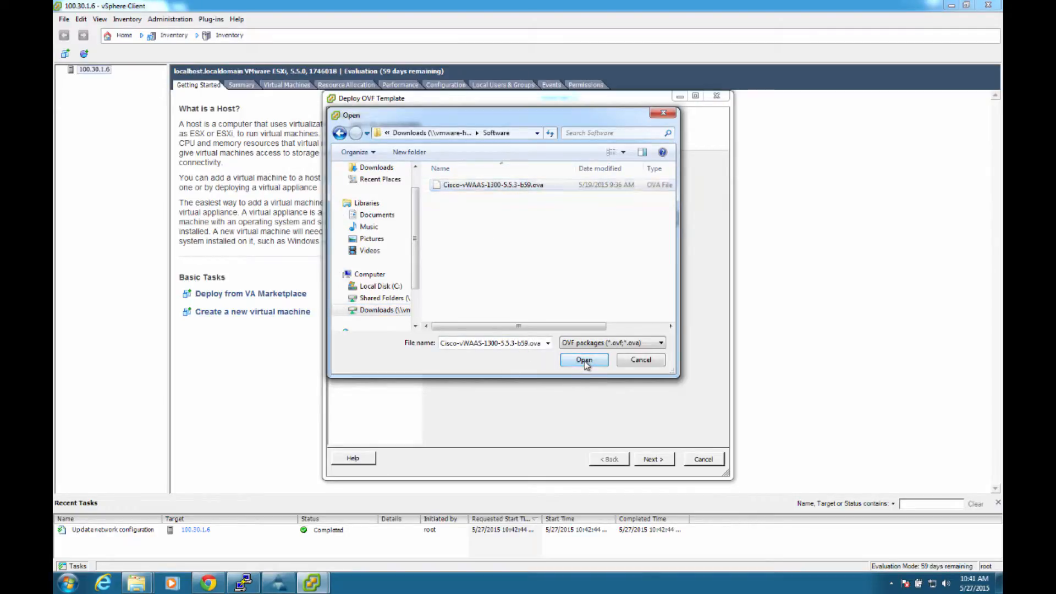
click(655, 460)
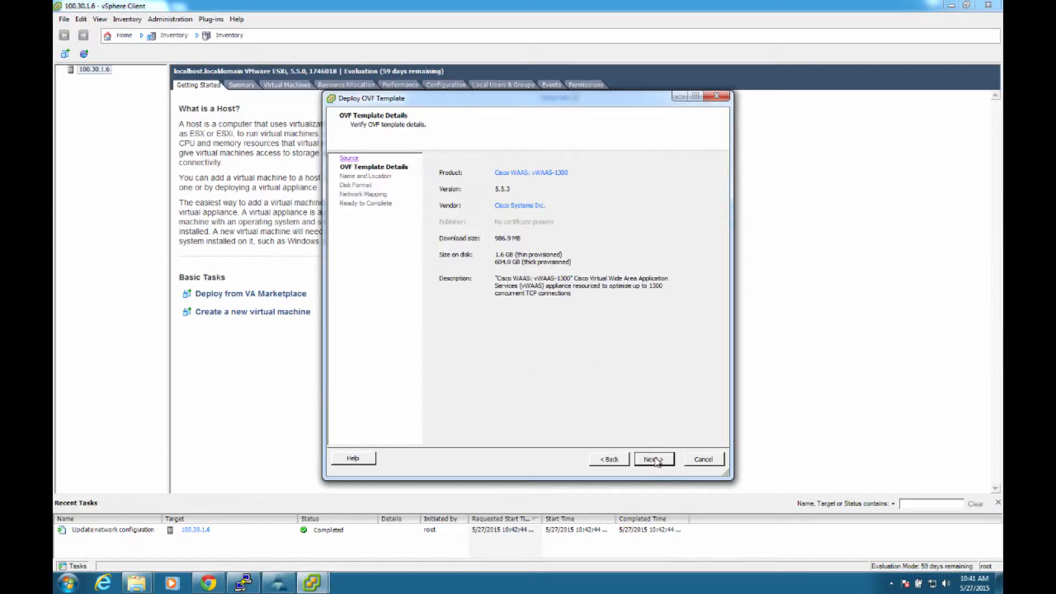
Step: Accept the OVF template details, name the virtual appliance vWAAS-1300-BR1, and keep the Thick Provision Lazy Zeroed disk format
click(655, 460)
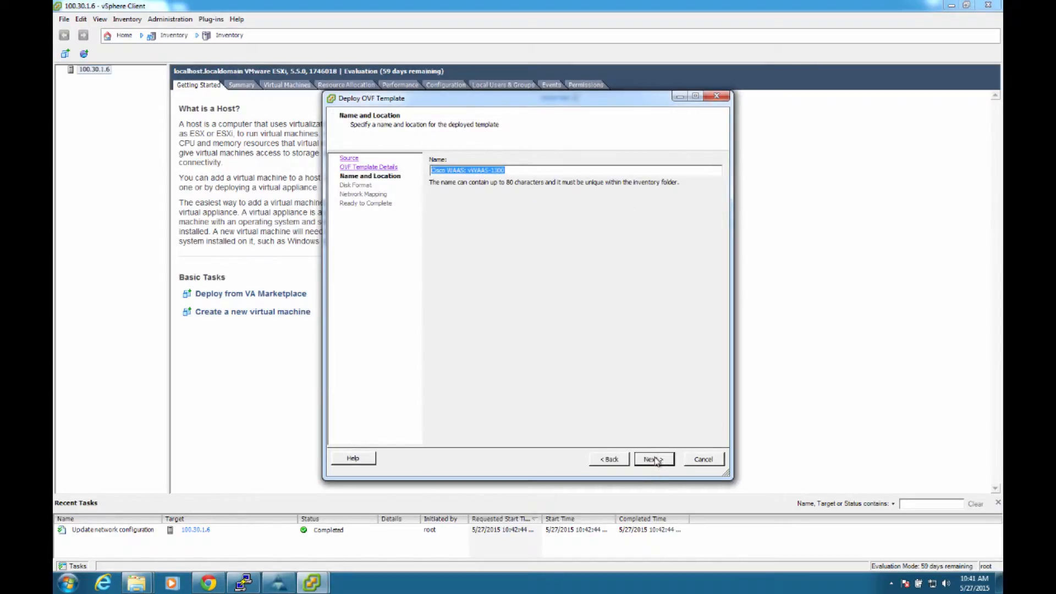
text(v)
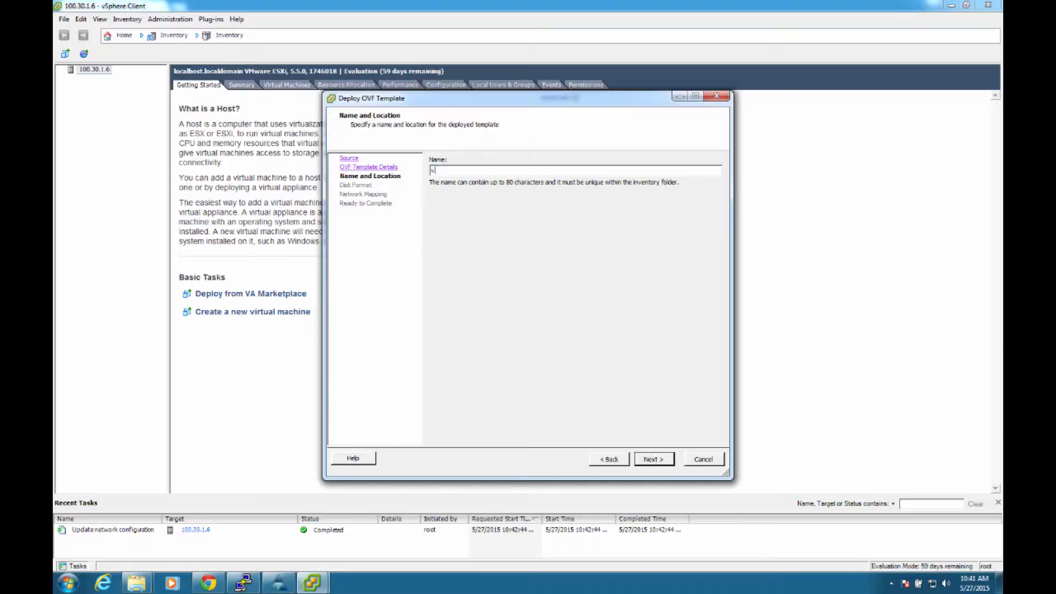
text(WAAS-BR1)
key(BackSpace)
key(BackSpace)
text(1300-BR1)
click(657, 461)
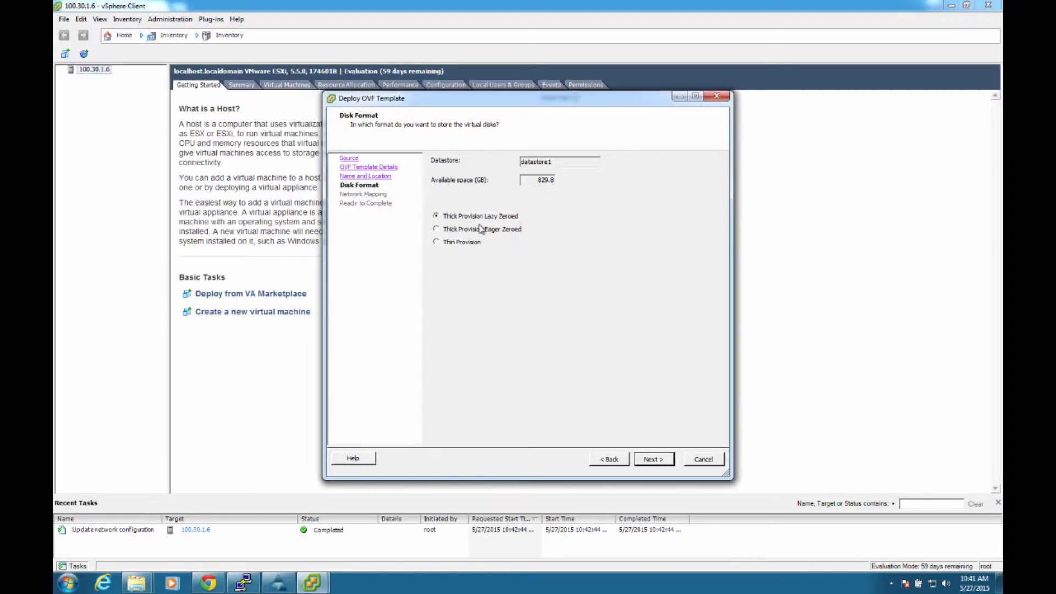
click(653, 461)
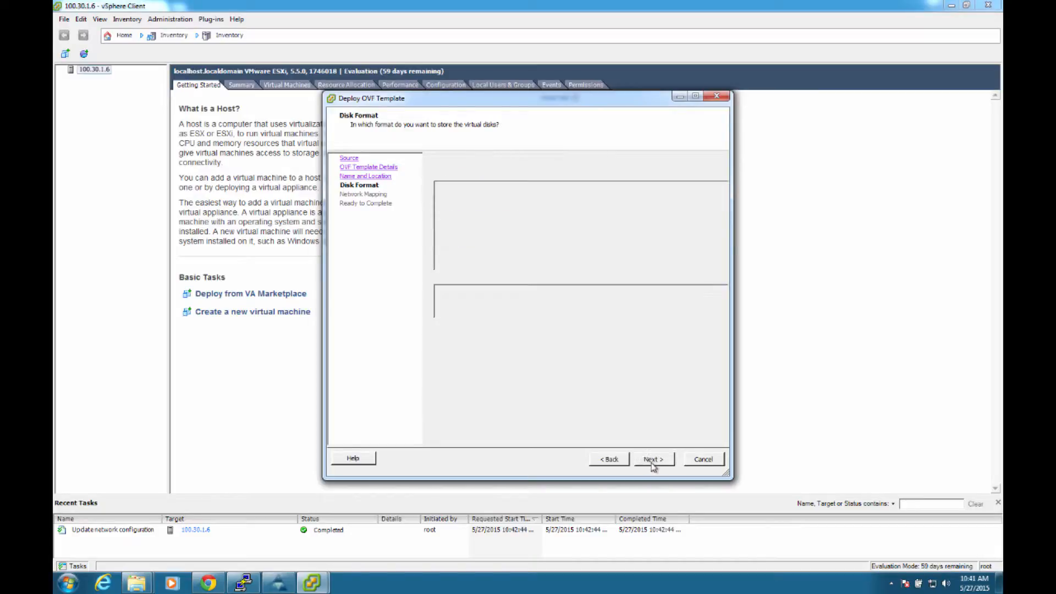
Step: Map the template's VM Network to the vWAAS network and finish the wizard to deploy vWAAS-1300-BR1
click(640, 198)
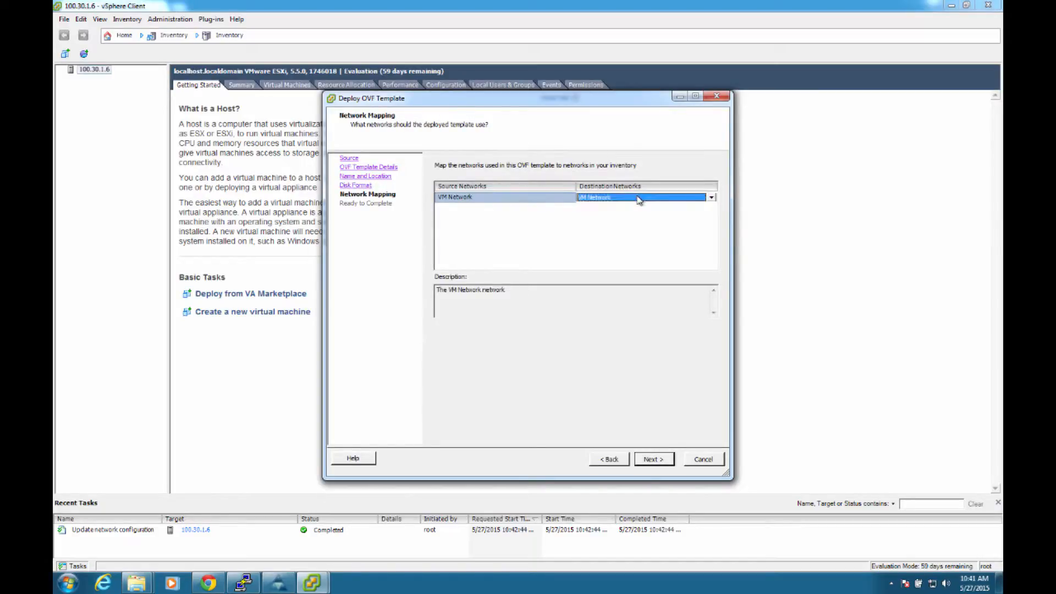
click(710, 197)
click(603, 215)
click(660, 464)
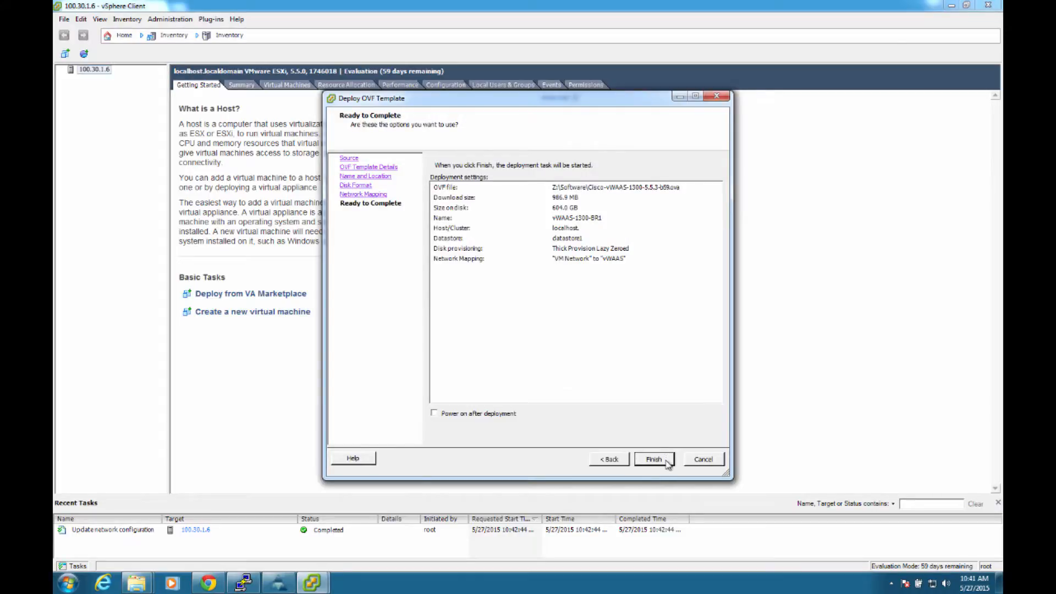
click(664, 464)
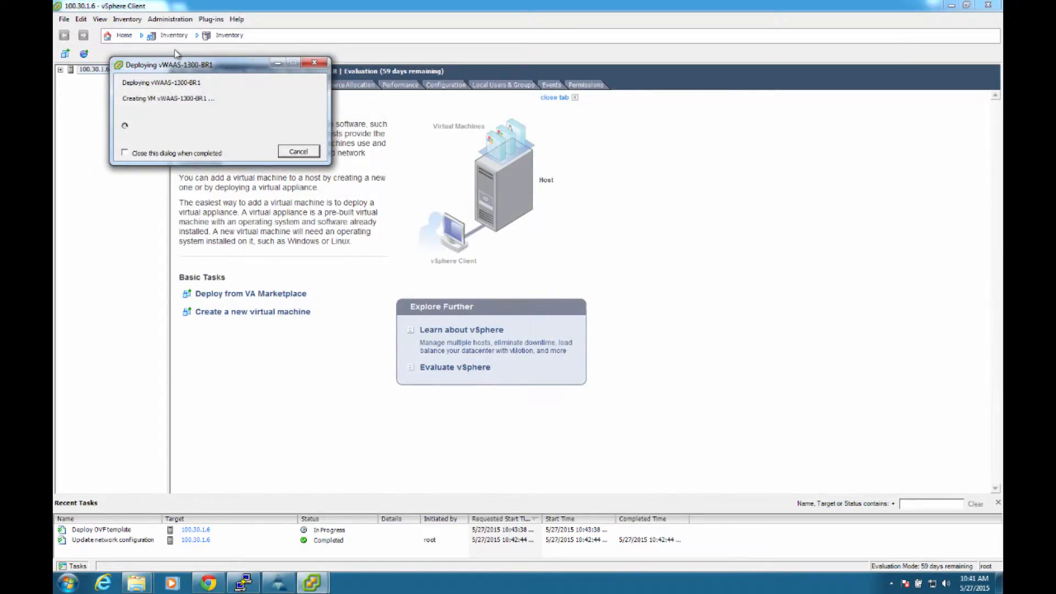
drag(222, 66, 323, 104)
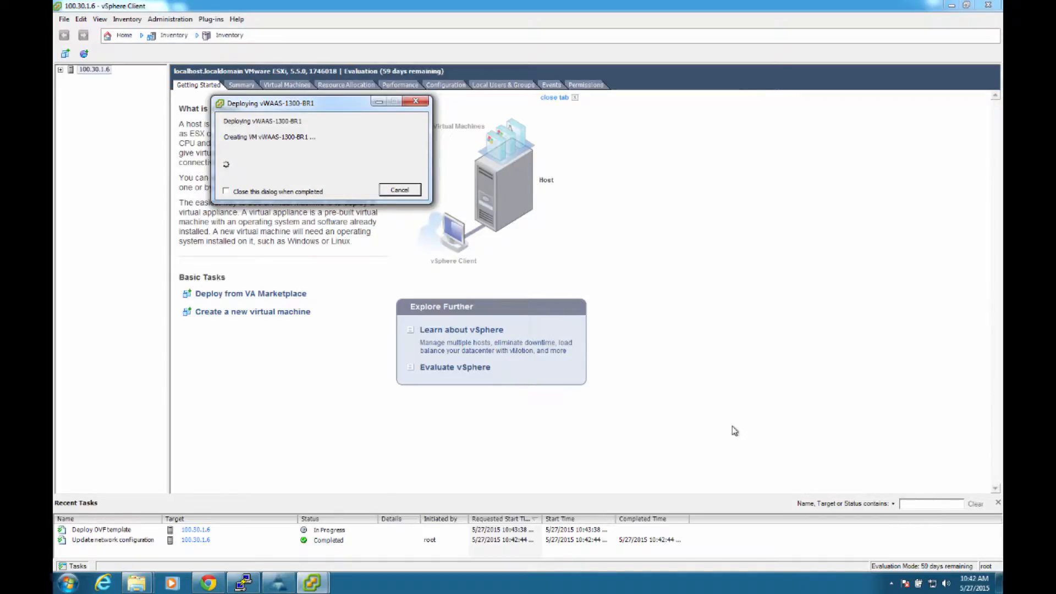
Step: Switch to the BR1-4331 PuTTY session and enter configuration mode for interface ucse 1/0/1
click(243, 583)
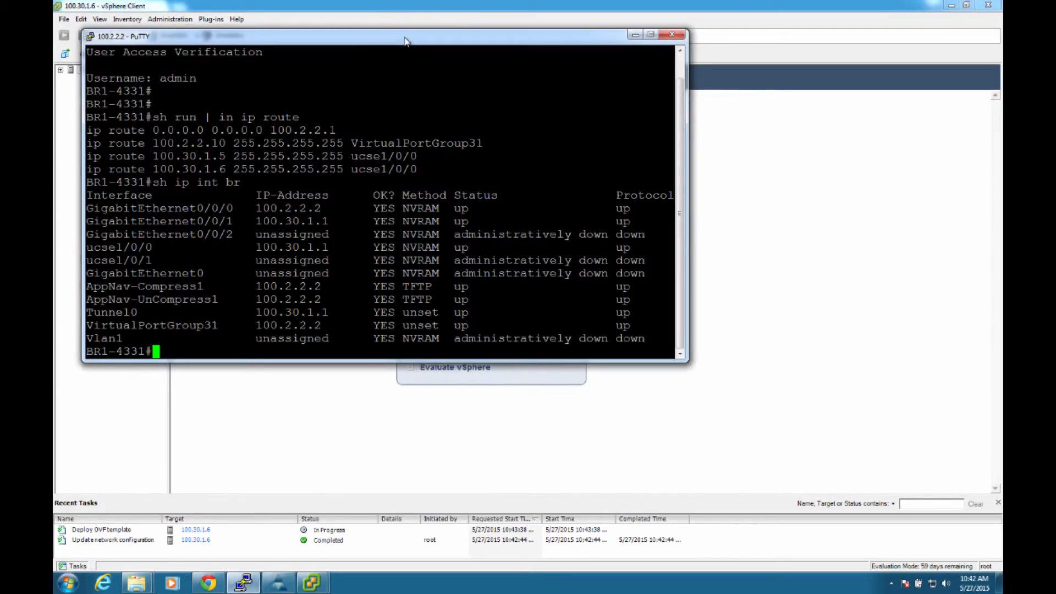
drag(402, 38, 617, 111)
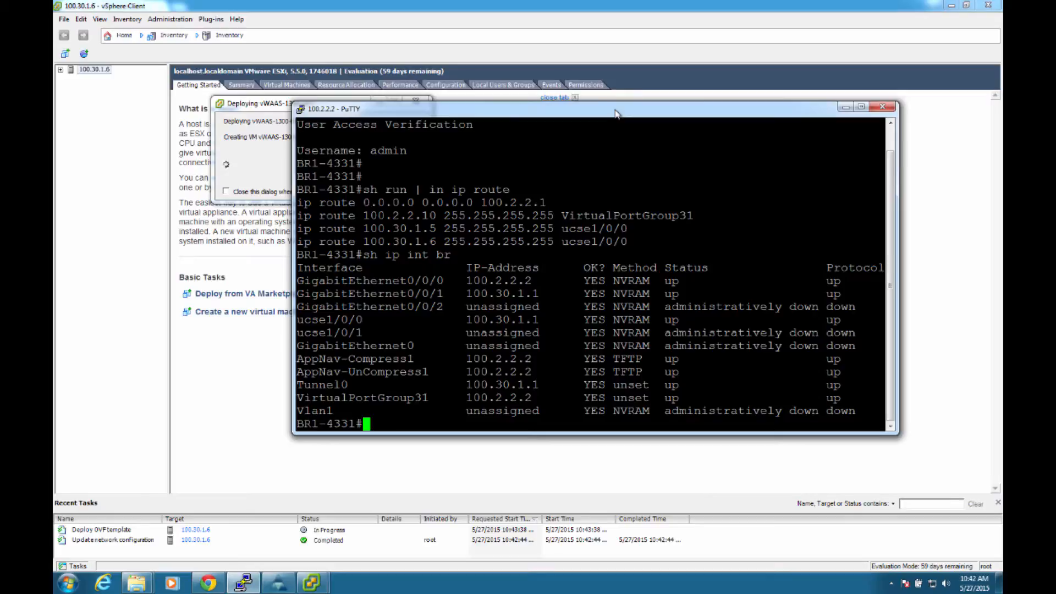
key(Return)
key(Return)
key(Return)
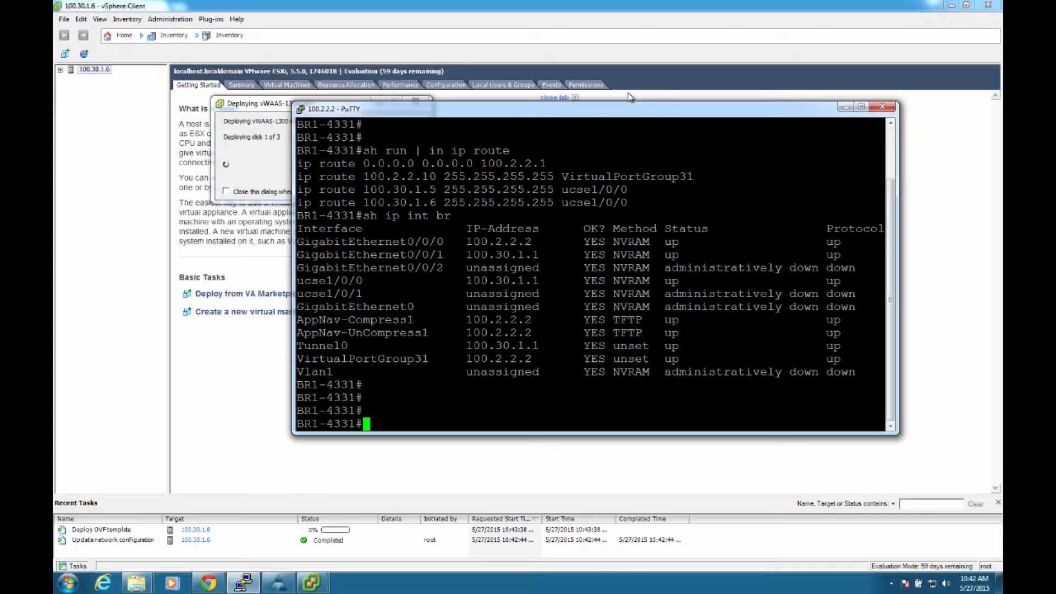
text(conf t)
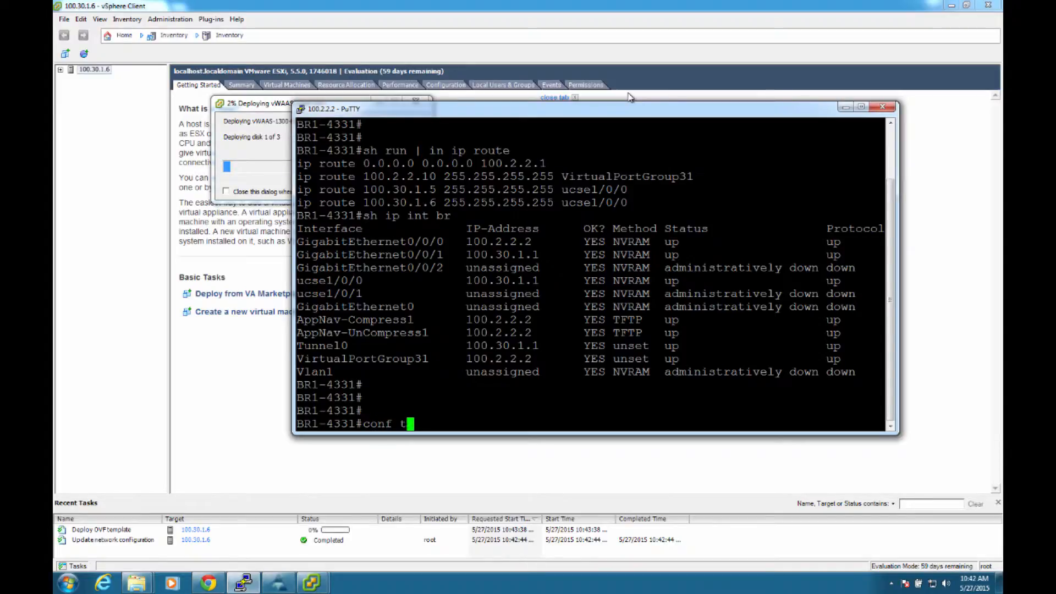
key(Return)
text(int ucs)
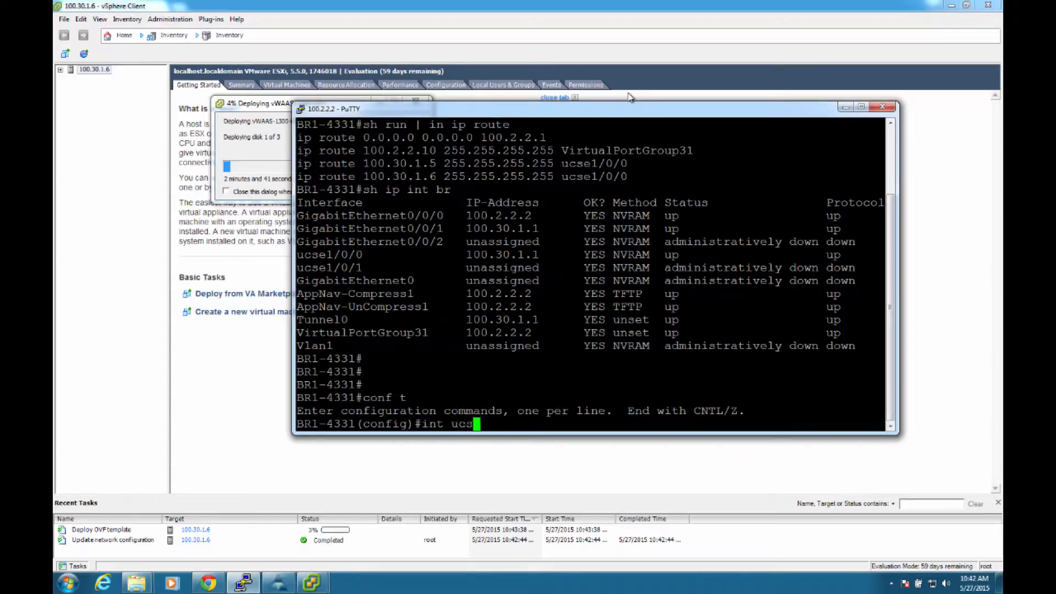
text(e 1/0/1)
key(Return)
Step: Set the ucse 1/0/1 interface to switchport mode trunk
text(sw)
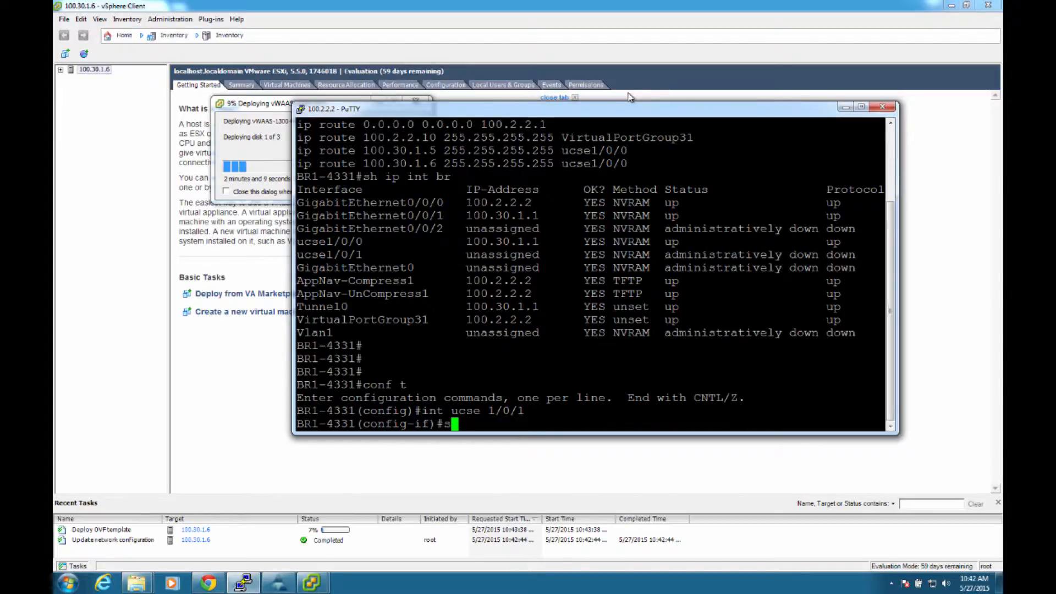
key(Tab)
text(mode)
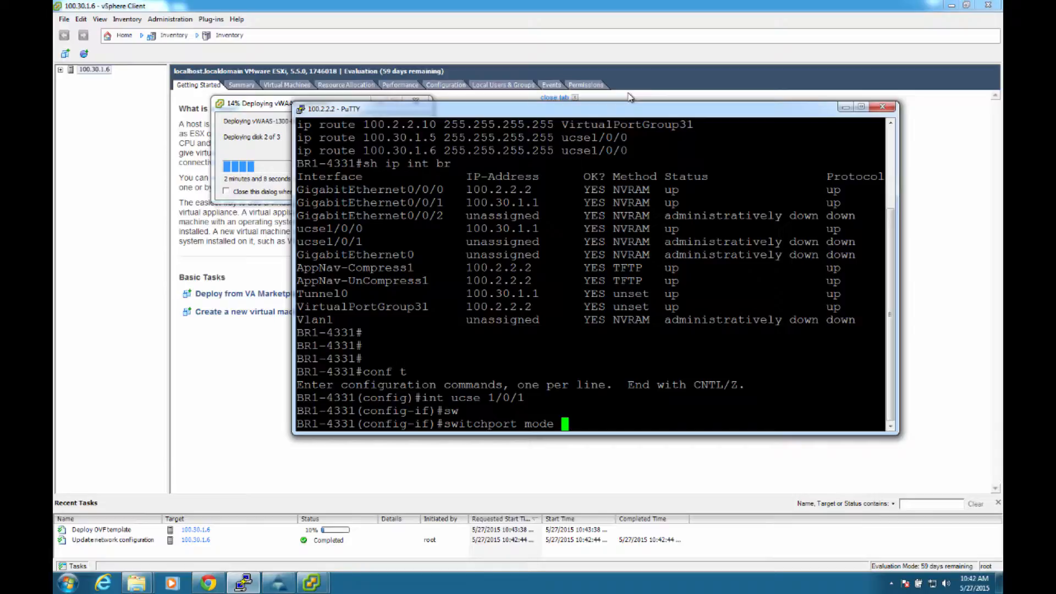
text(tr)
key(Tab)
key(Return)
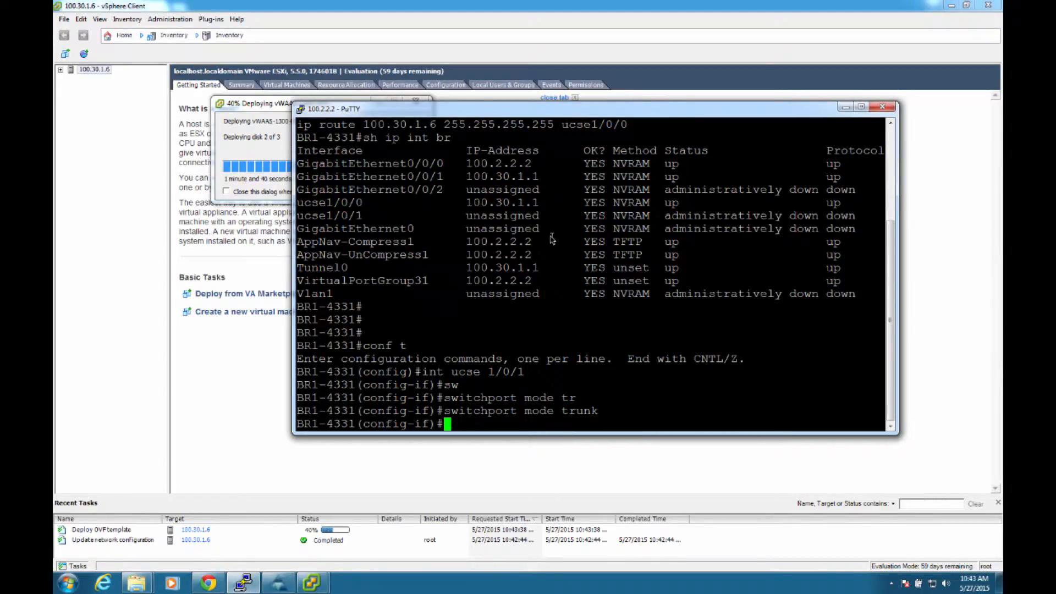
Step: Create Ethernet service instance 2 on the ucse 1/0/1 interface
text(ser)
key(Tab)
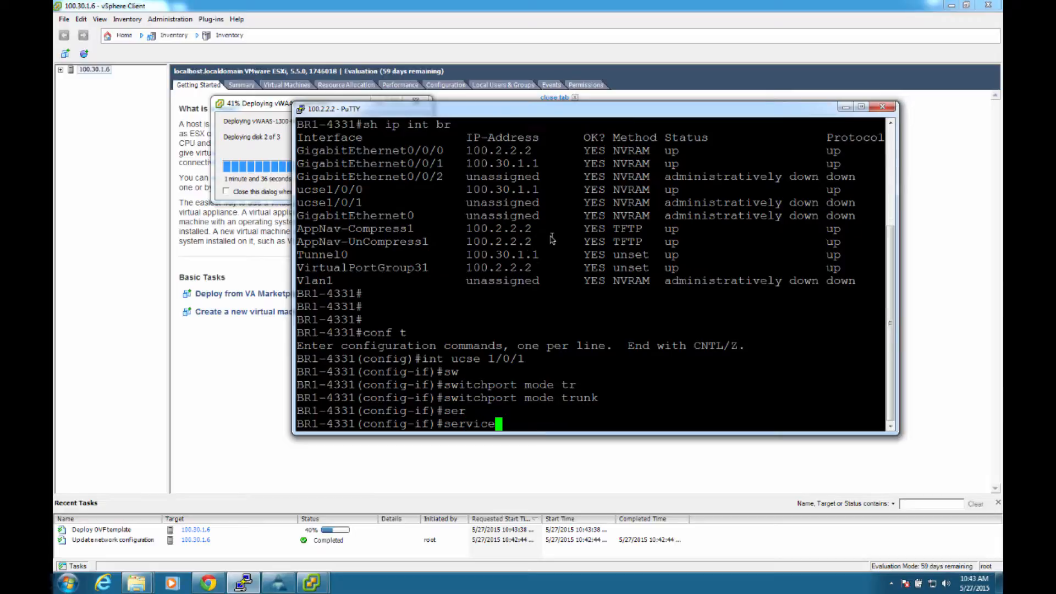
text(in)
key(Tab)
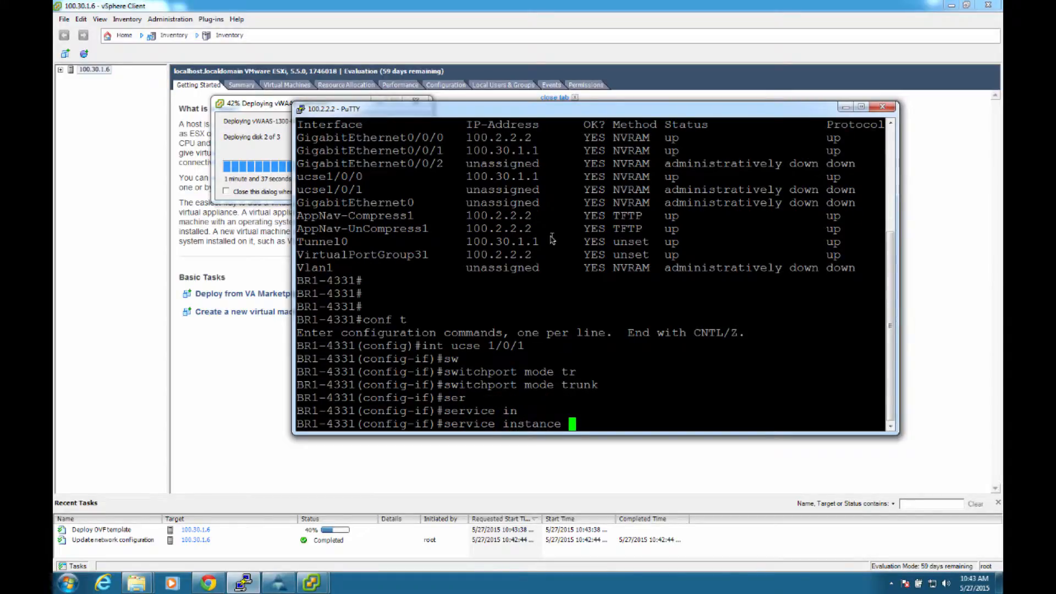
text(2 eth)
key(Tab)
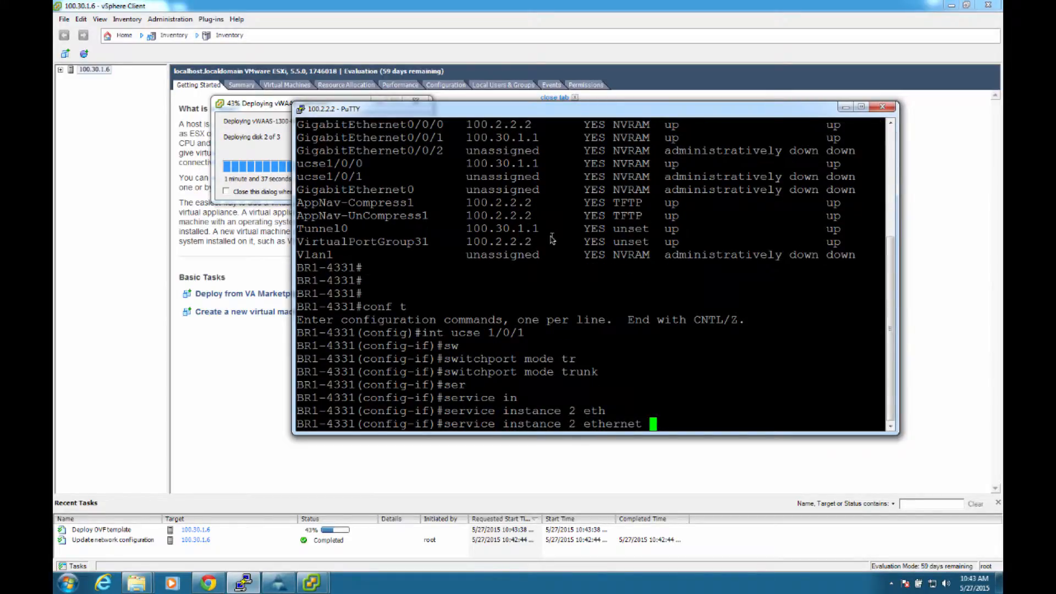
key(Return)
Step: Set the encapsulation of service instance 2 to untagged
text(en)
key(Tab)
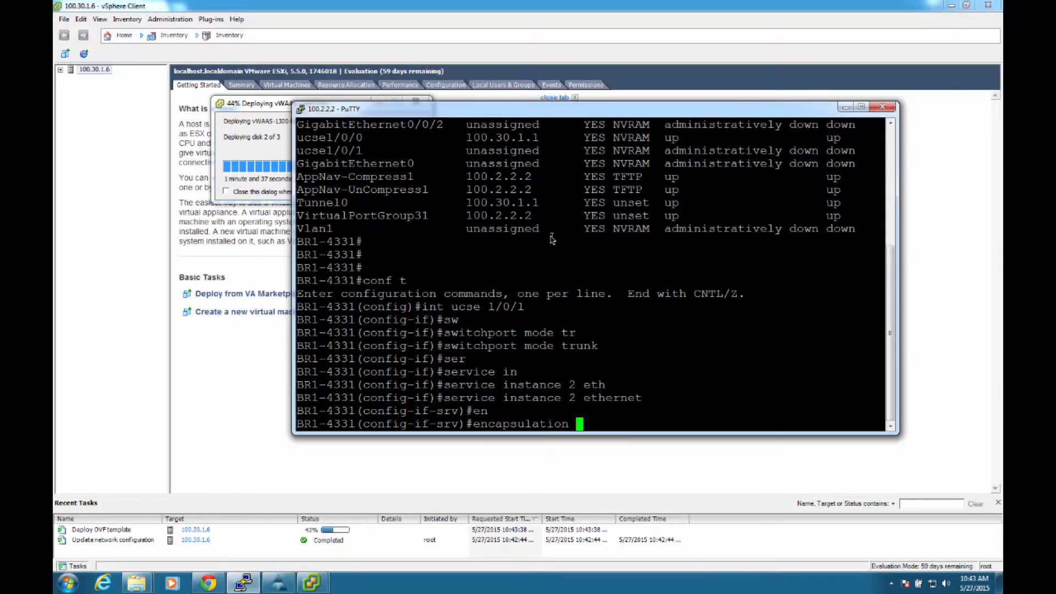
text(unt)
key(Tab)
key(Return)
Step: Assign service instance 2 to bridge-domain 2 and return to global configuration mode
text(br)
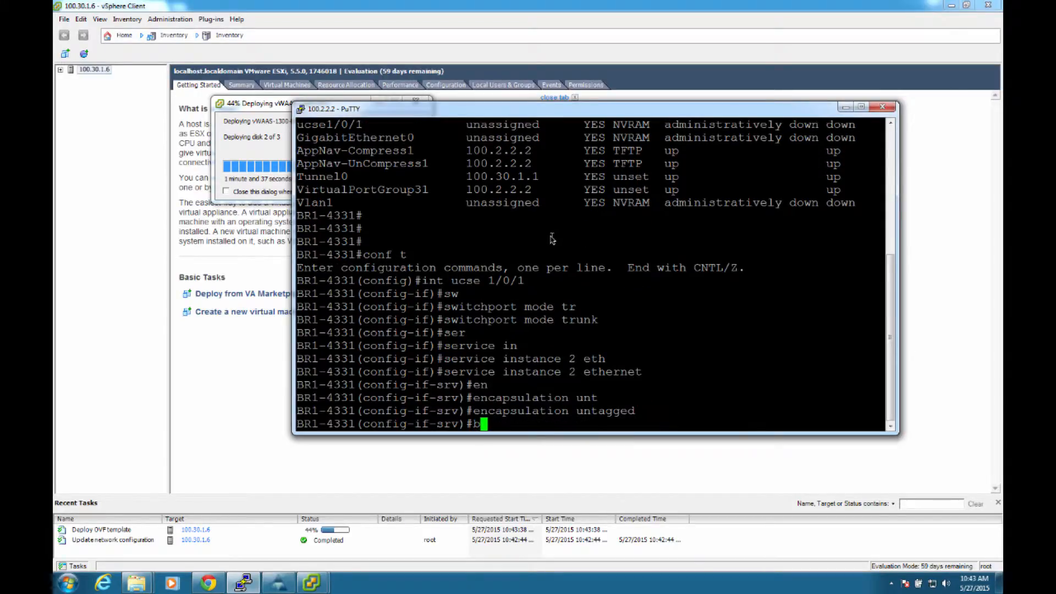
key(Tab)
text(2)
key(Return)
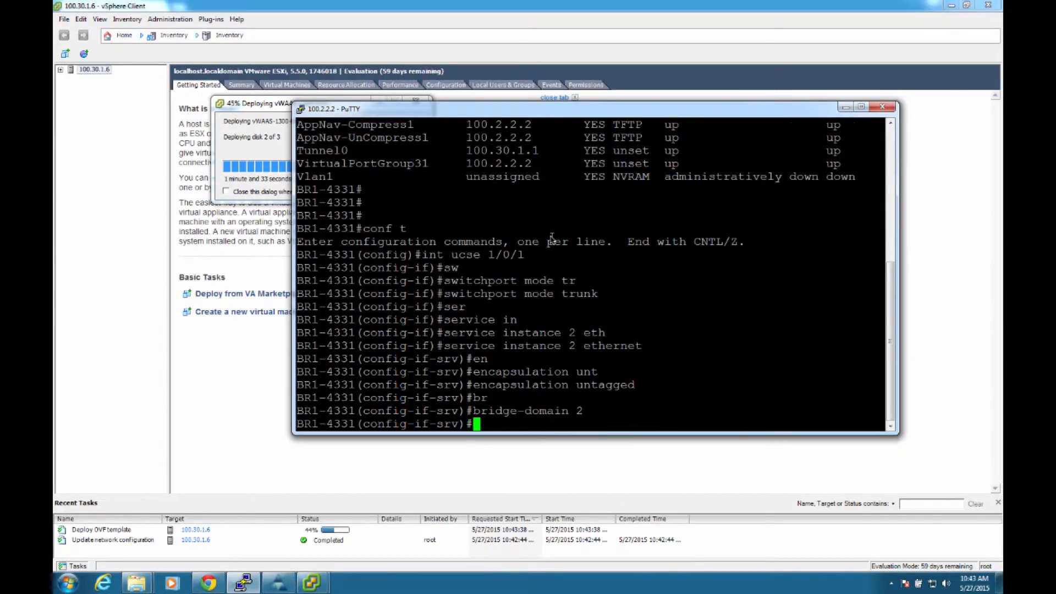
text(exit)
key(Return)
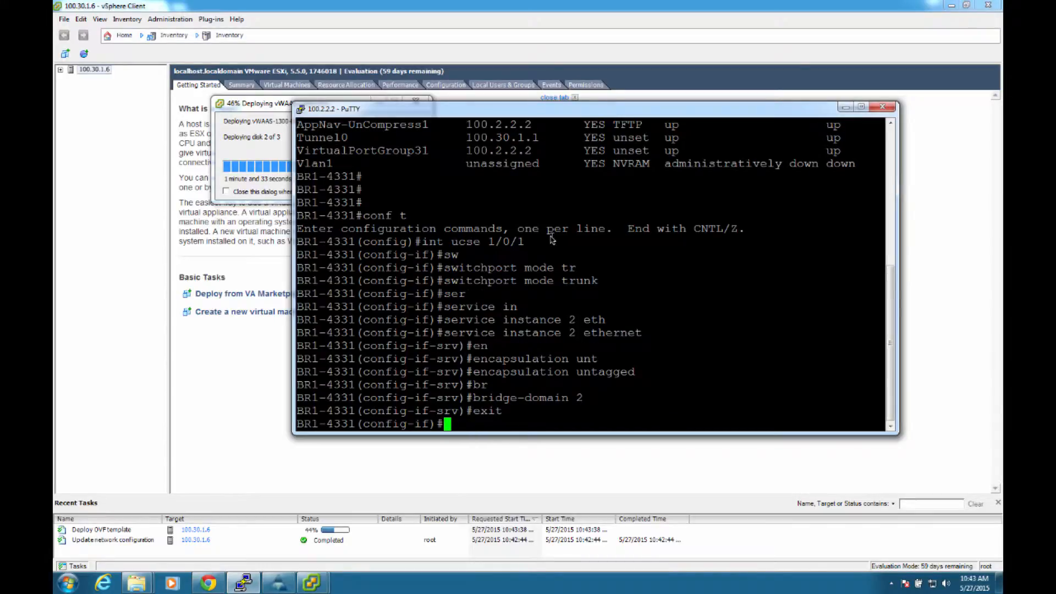
text(exit)
key(Return)
Step: Create interface BDI 2 and give it the description WAAS Subnet
text(ig)#i)
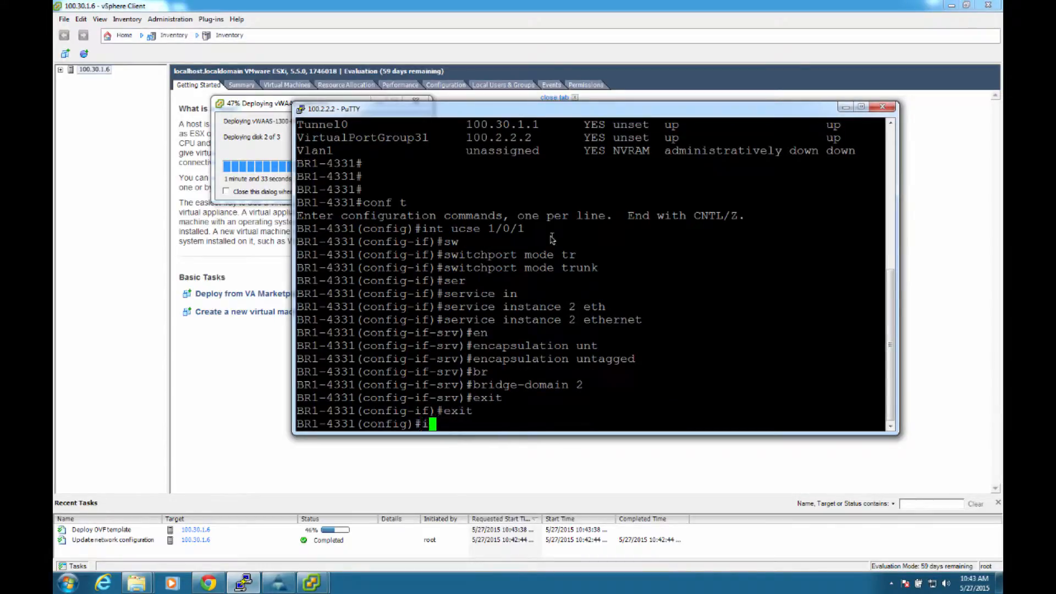
text(nt bdi 2)
key(Return)
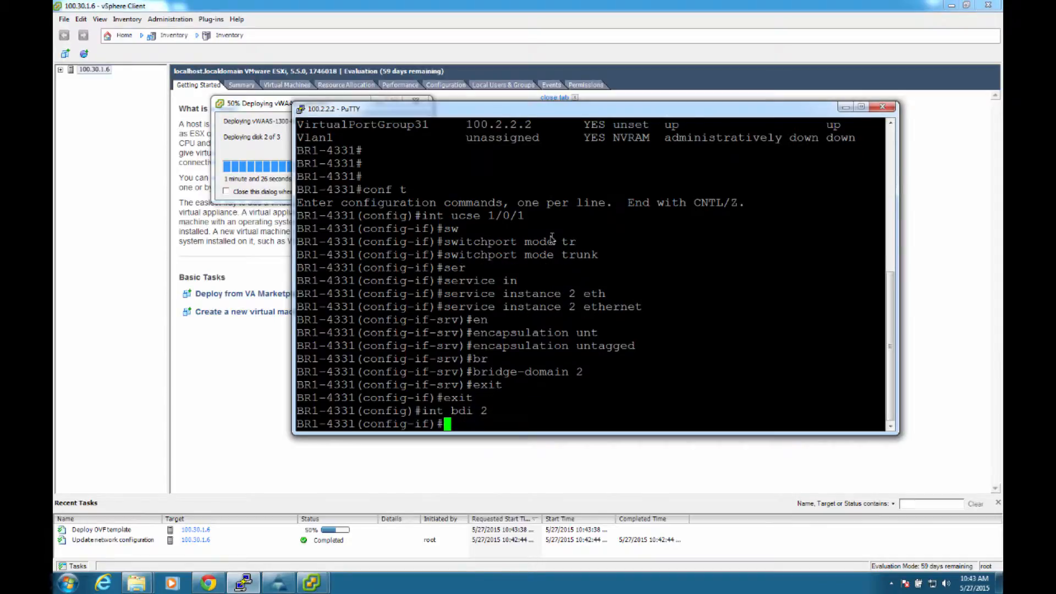
text(des)
key(Tab)
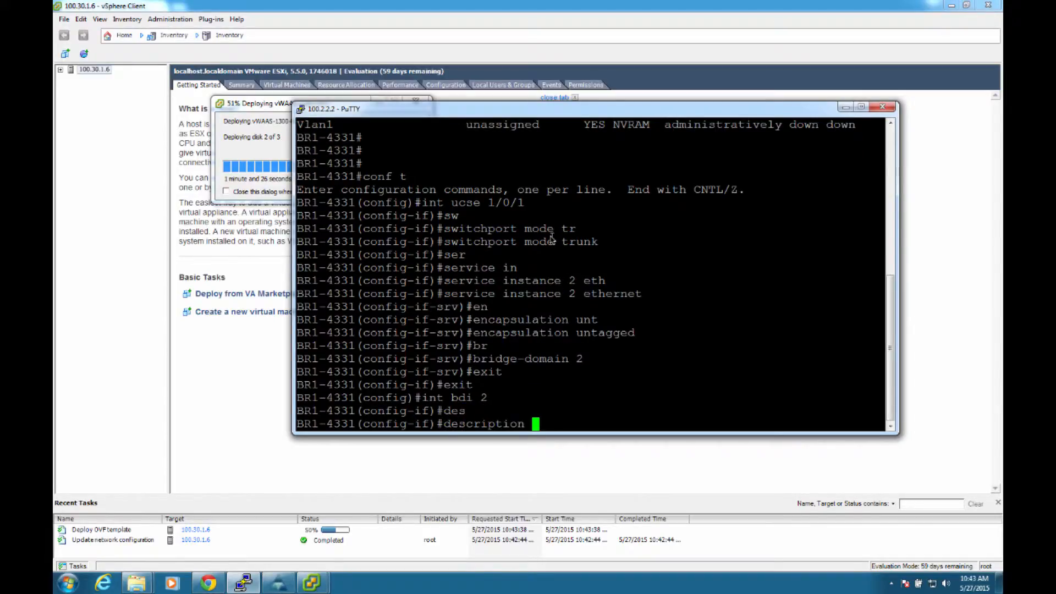
text(WAAS Subnet)
key(Return)
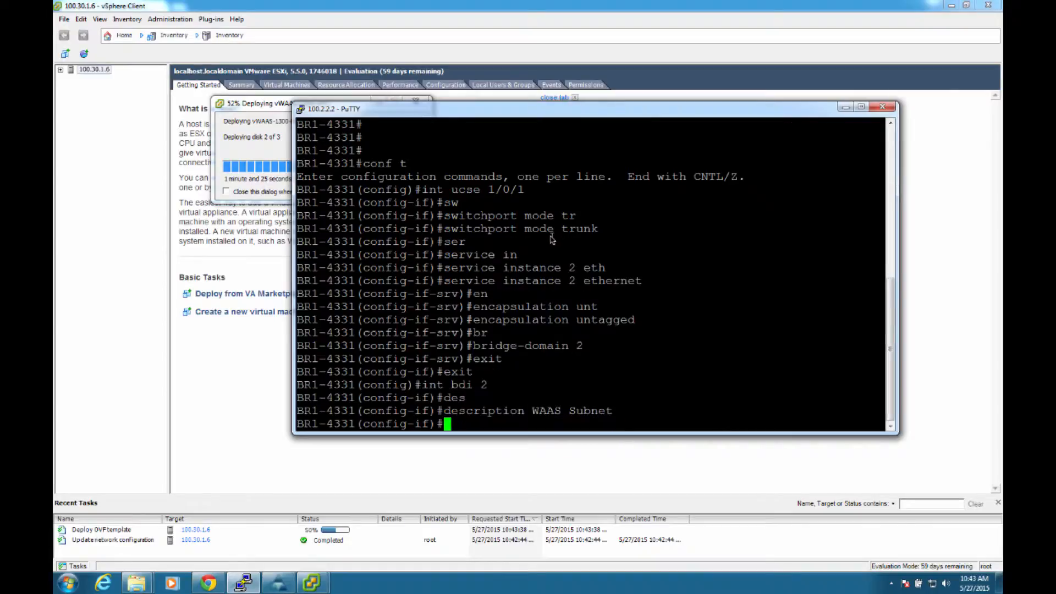
Step: Assign IP address 100.30.2.1 with mask 255.255.255.0 to interface BDI 2 and enable the interface
text(ip add)
key(Tab)
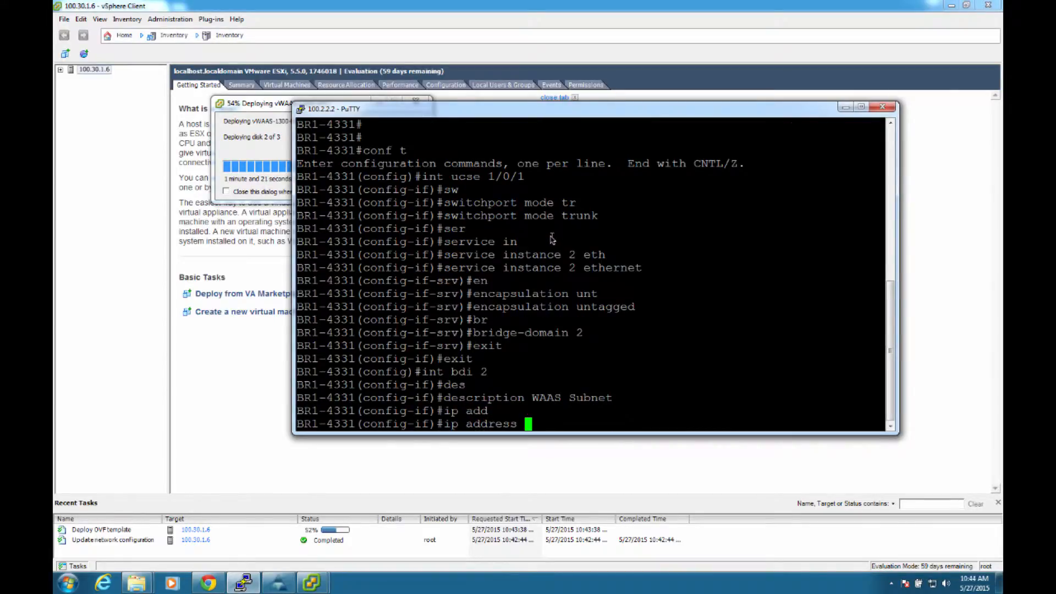
text(100.)
text(30.2.1 255.255.255)
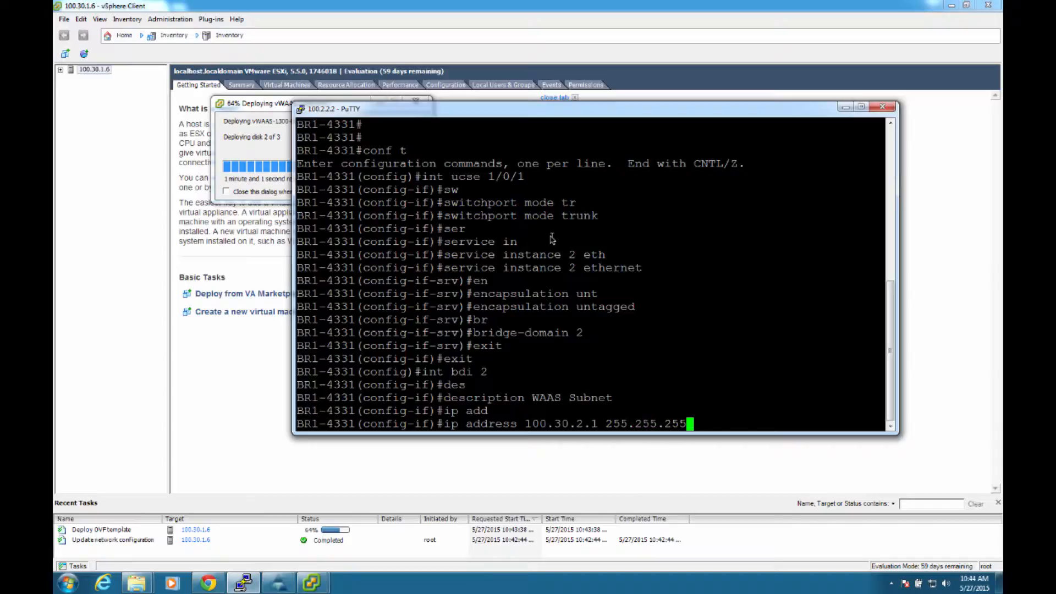
text(.0)
key(Return)
text(nfig-if)#n)
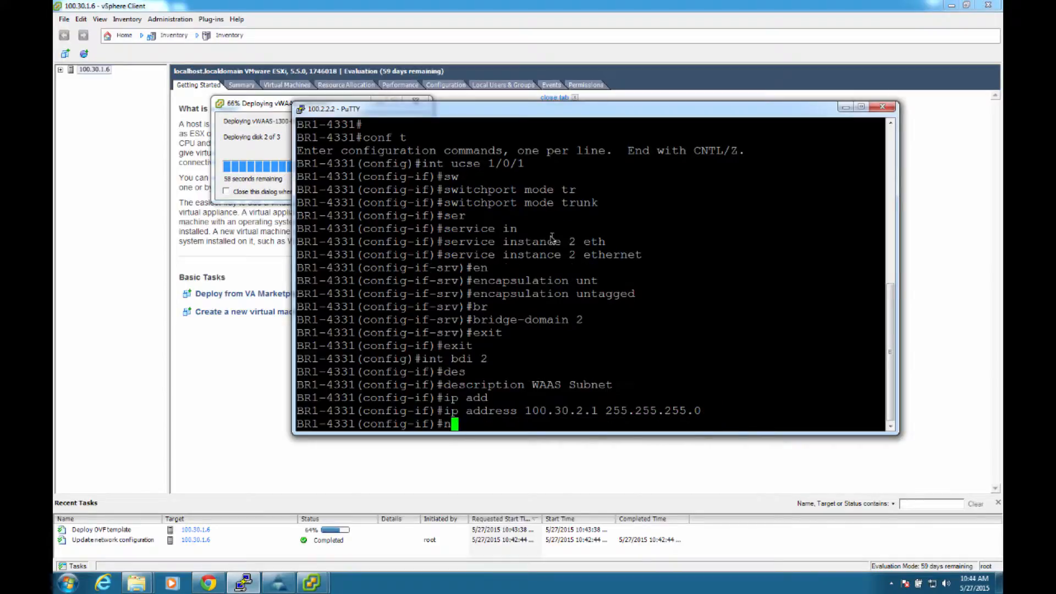
text(o shut)
key(Return)
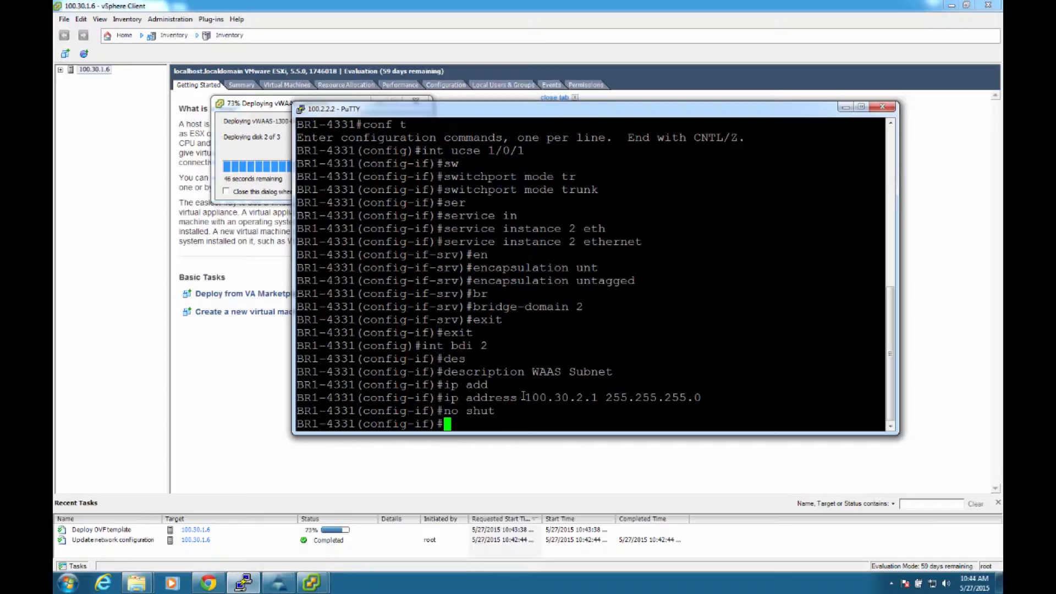
Step: Check the deployment progress of vWAAS-1300-BR1 in the vSphere Client
drag(523, 396, 602, 397)
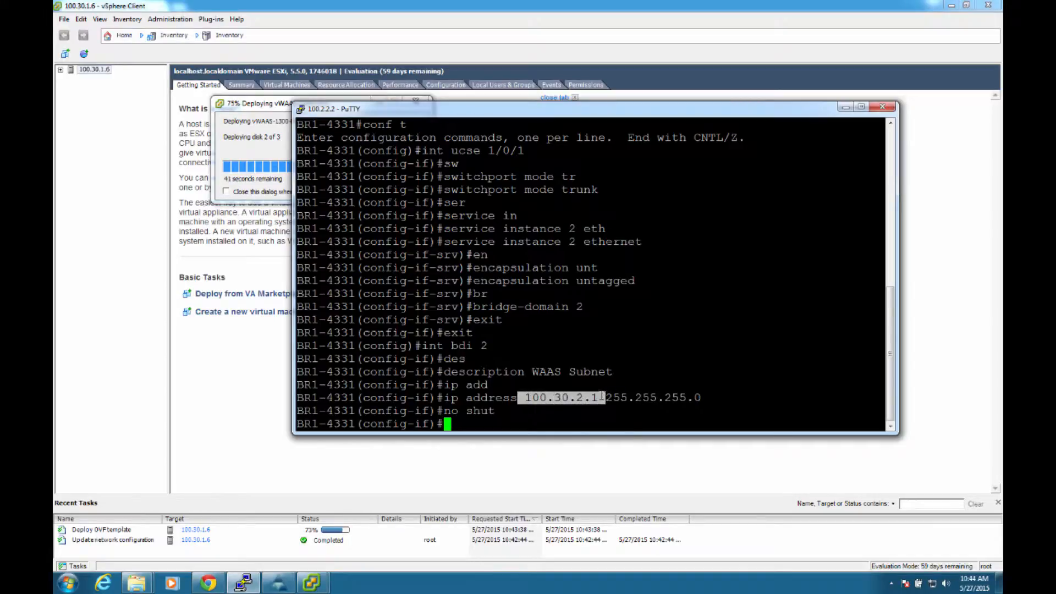
click(574, 411)
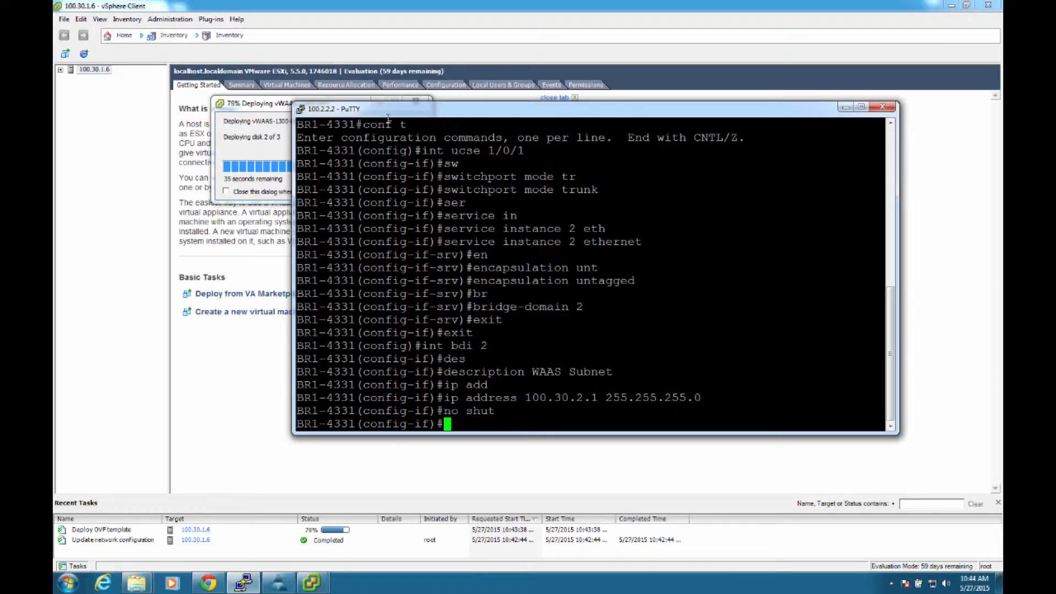
drag(394, 118, 394, 158)
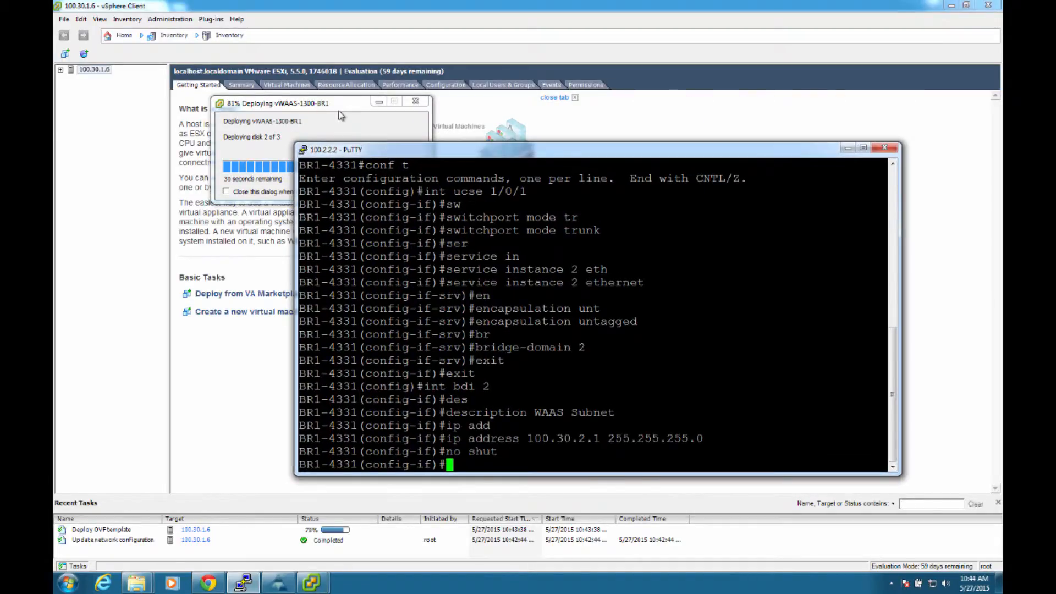
click(342, 114)
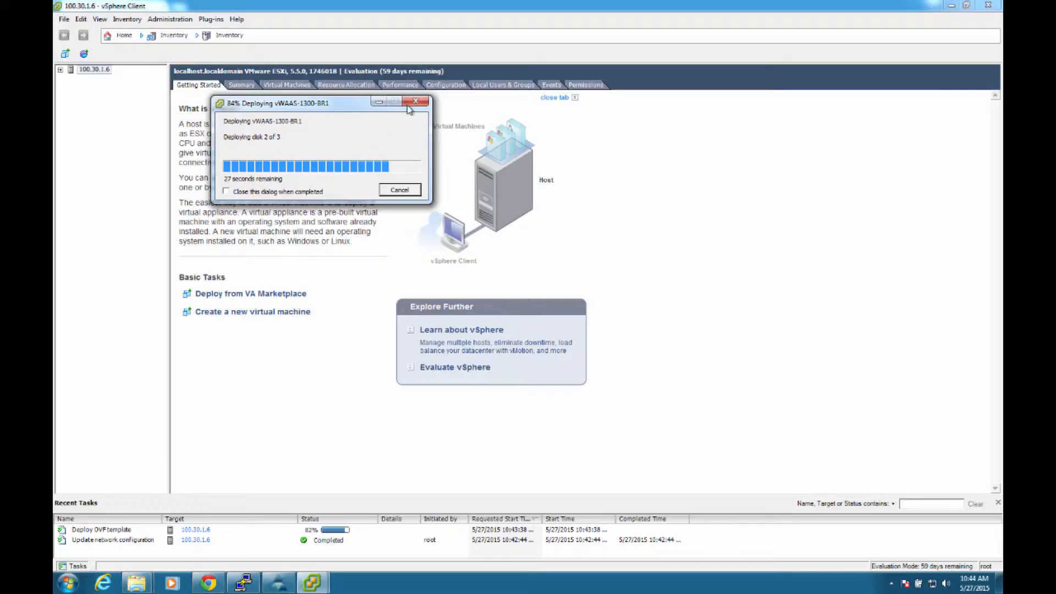
drag(338, 105, 442, 177)
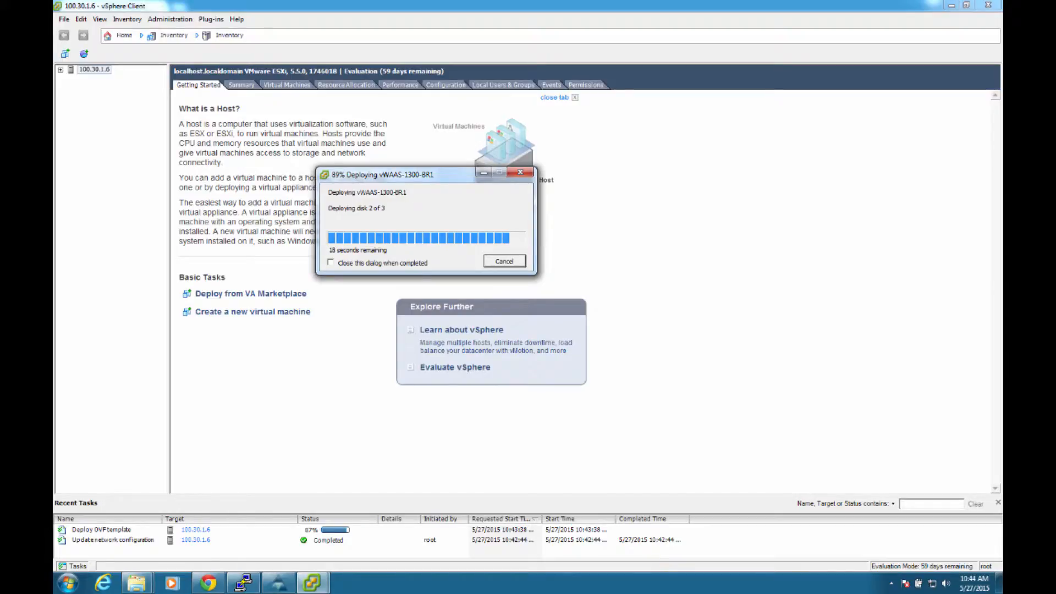
Step: Return to the PuTTY session, leave the BDI 2 interface configuration and enter VLAN 1 configuration
key(alt+Tab)
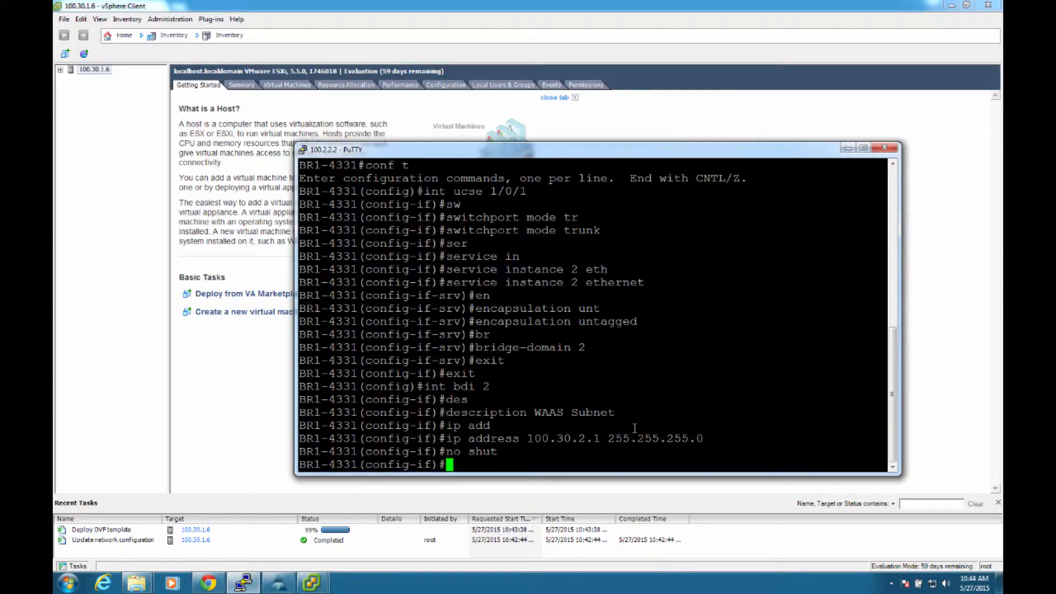
text(exit)
key(Return)
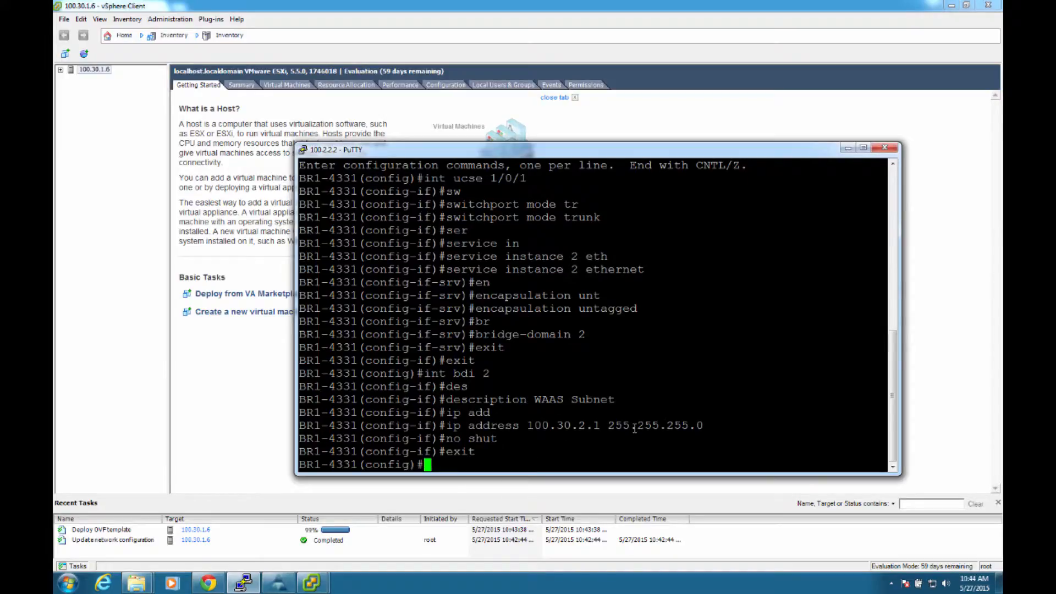
text(vlan)
text(1)
key(Return)
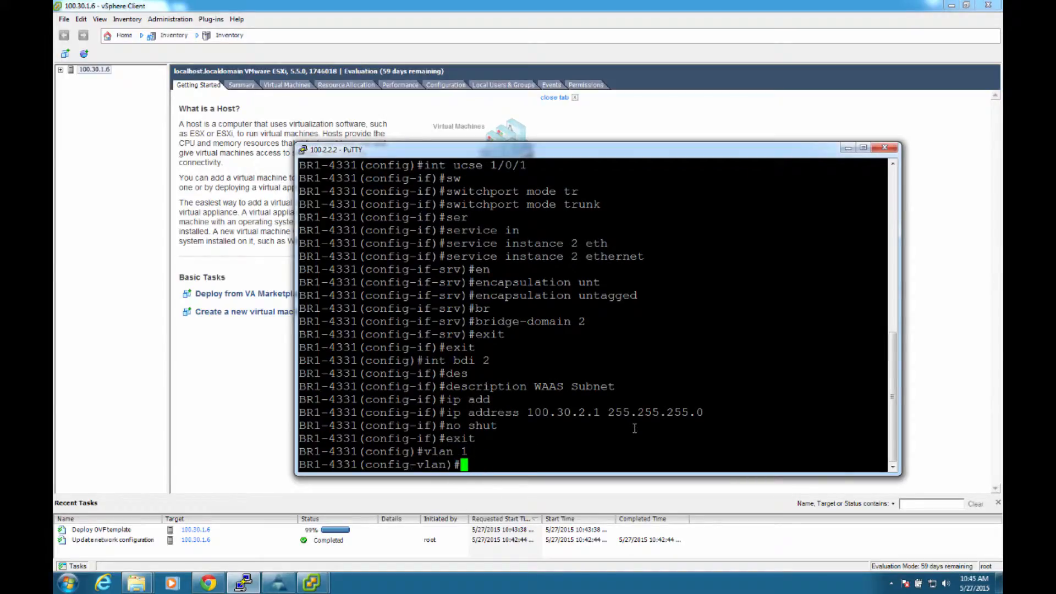
Step: Try to name VLAN 1 waas and leave the VLAN configuration
text(name waas)
key(Return)
text(exit)
key(Return)
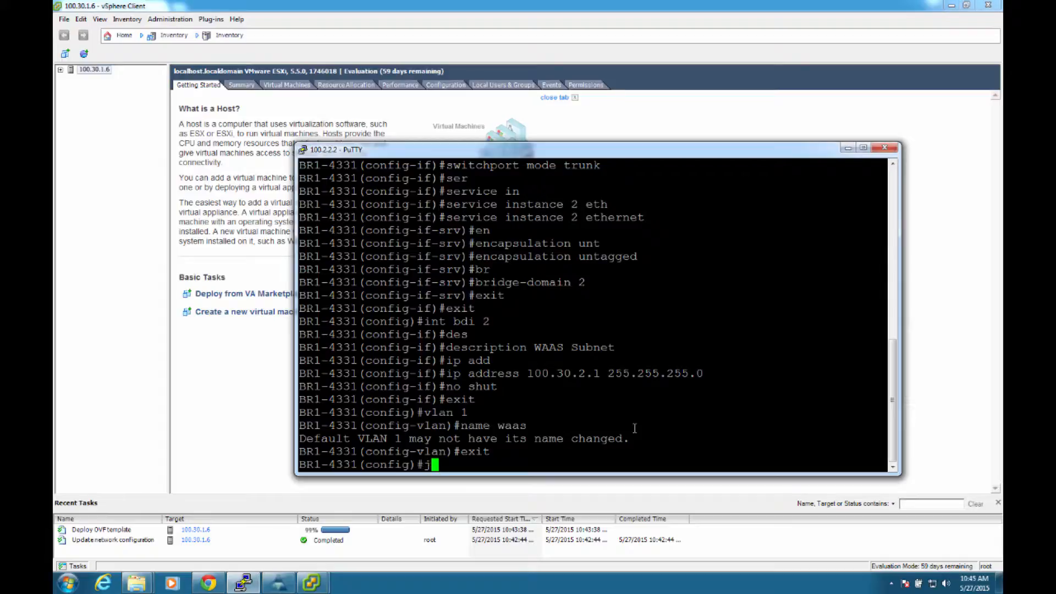
Step: Leave global configuration, list the brief IP status of all interfaces and check the BDI2 entry
text(exit)
key(Return)
text(sh ip int br)
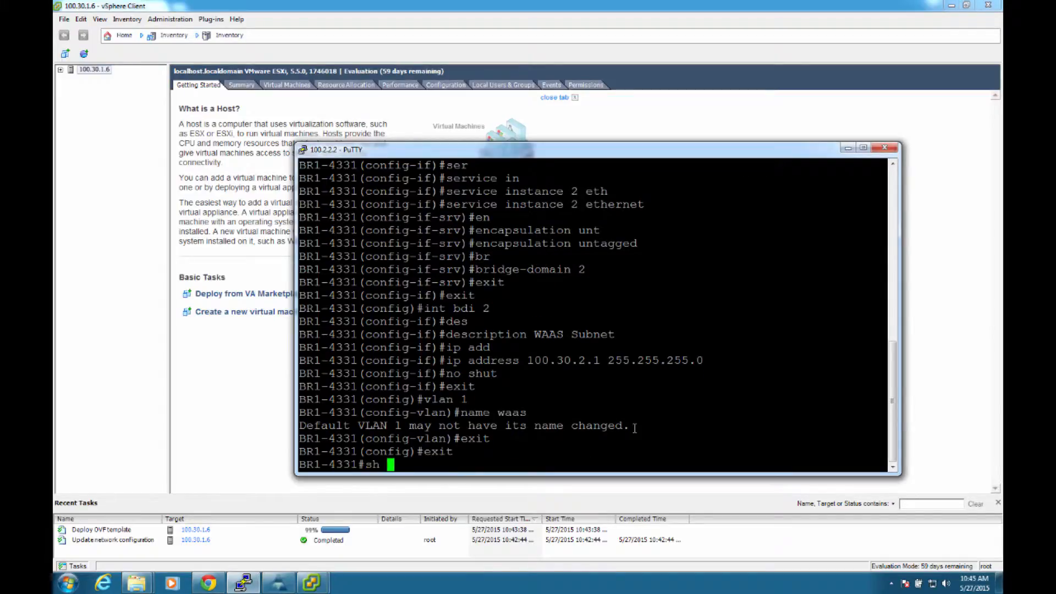
key(Return)
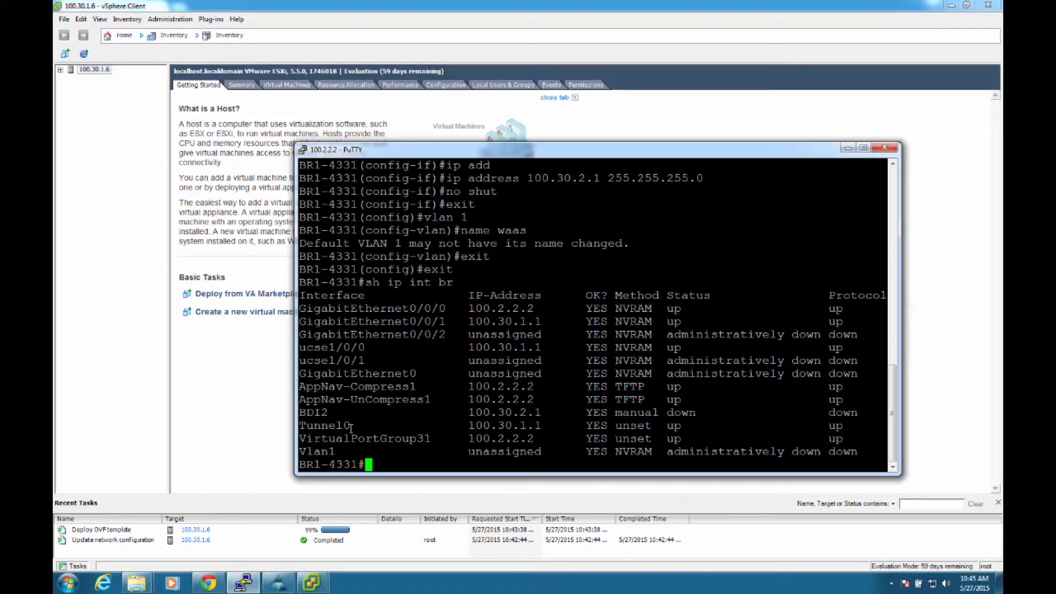
triple_click(385, 411)
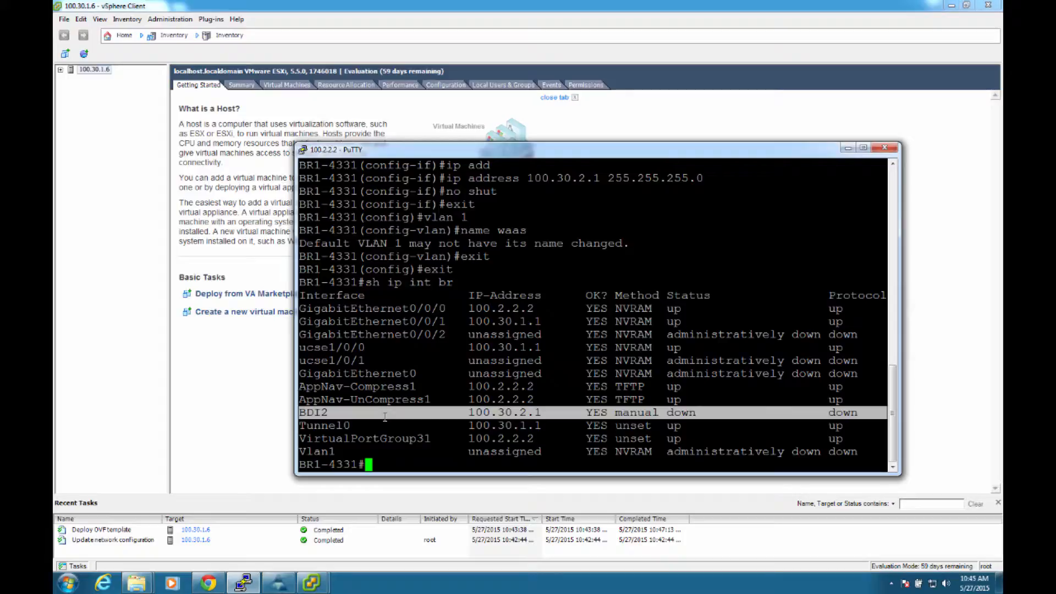
Step: Enter configuration mode for interface ucse 1/0/1 and enable the interface
text(conf t)
key(Return)
text(int )
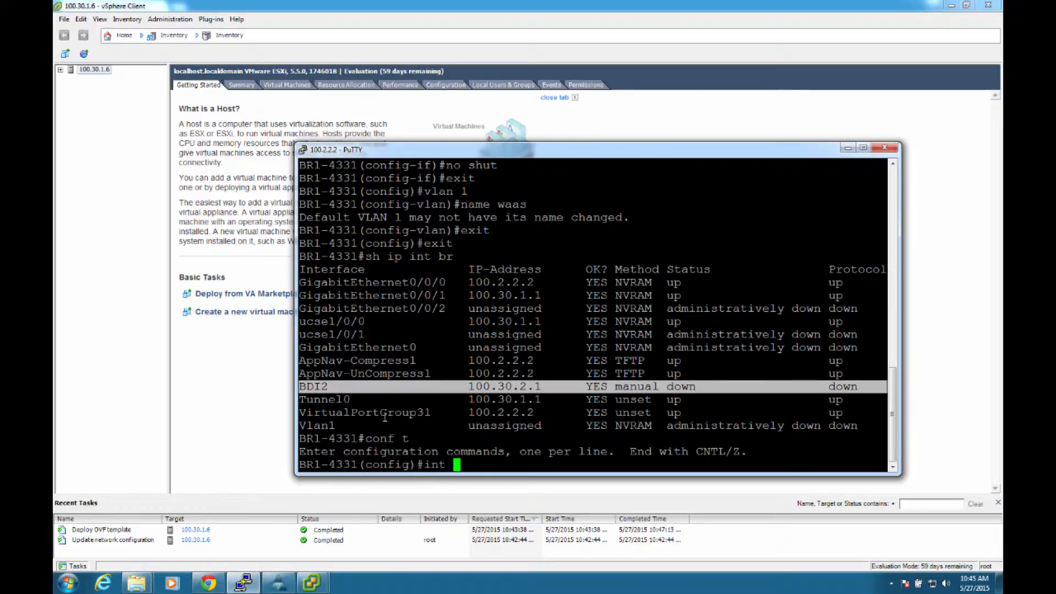
text(ucse)
key(Tab)
text(1/0/1)
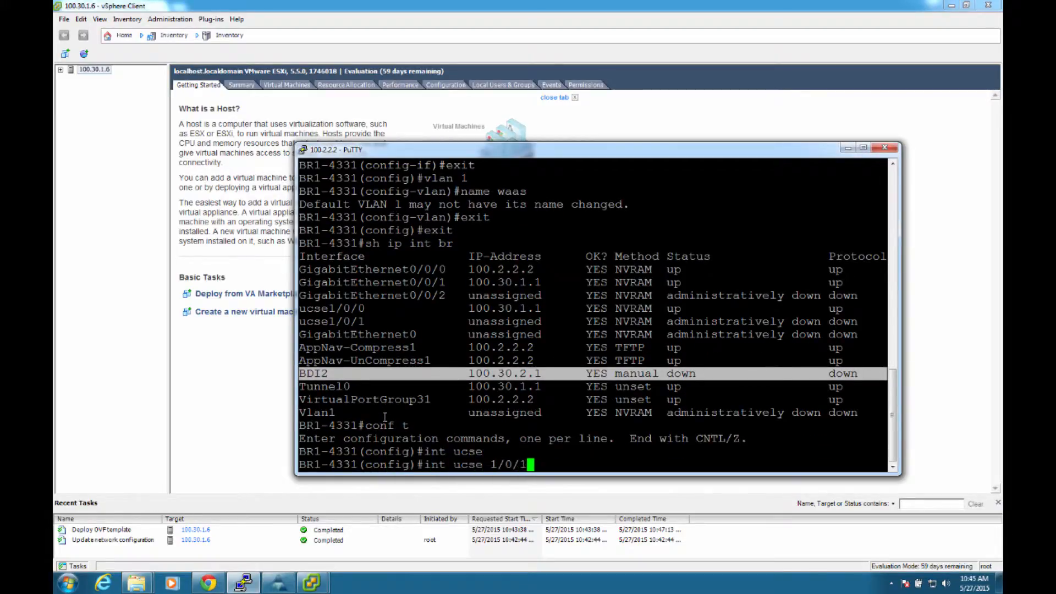
key(Return)
text(no shut)
key(Return)
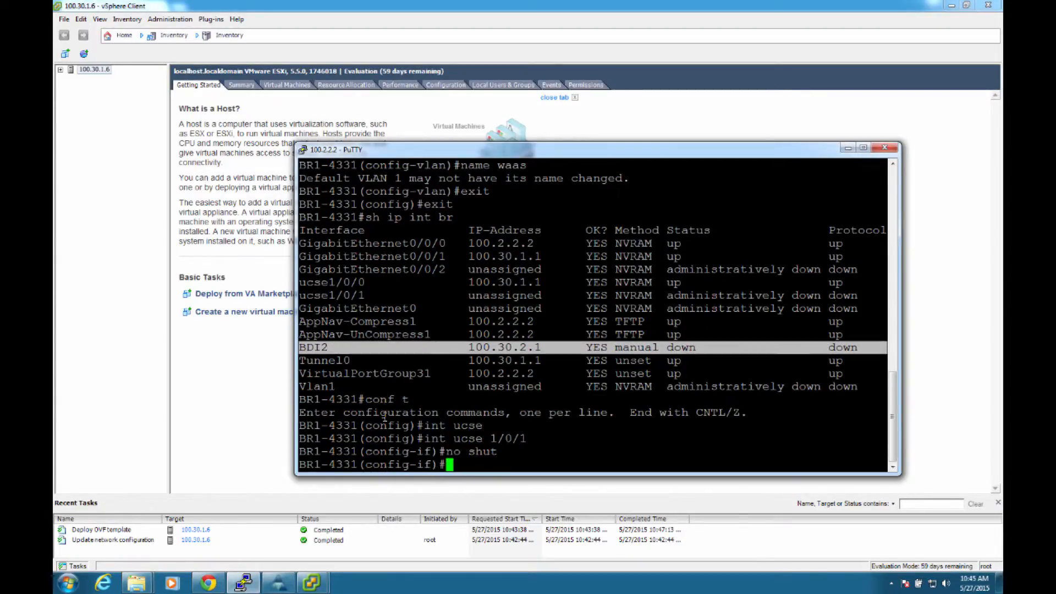
Step: Leave configuration mode, list the brief IP interface status again and check the ucse1/0/1 and BDI2 entries
text(end)
key(Return)
text(sh ip)
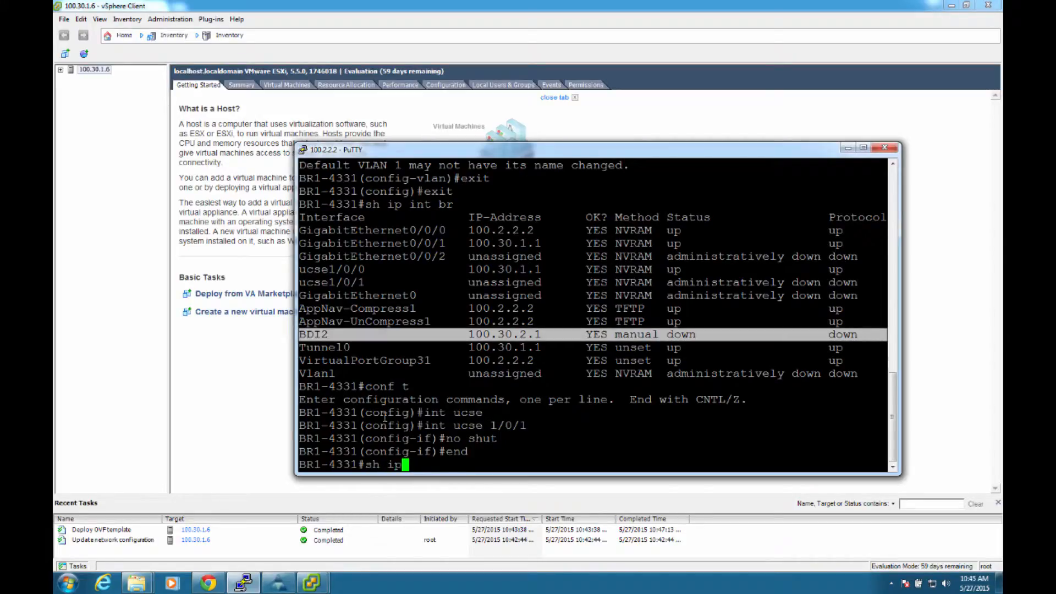
text( int br)
key(Return)
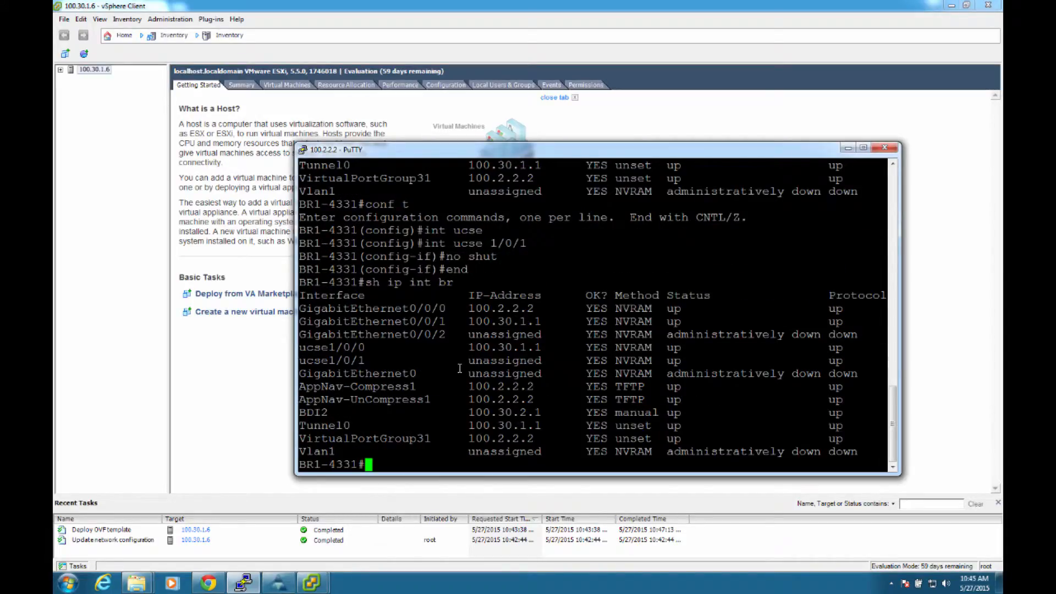
double_click(429, 362)
click(429, 361)
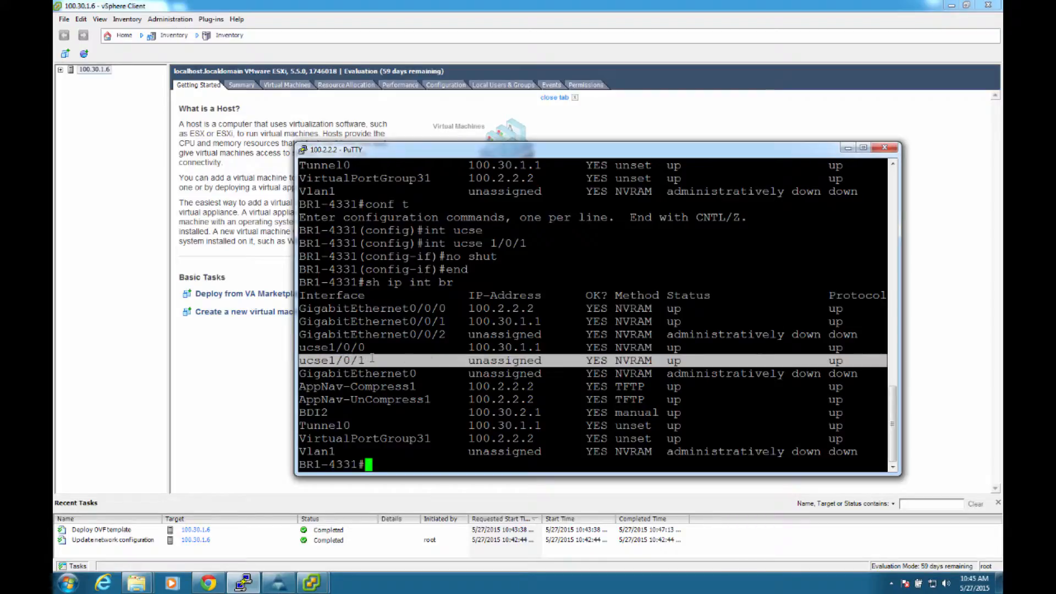
triple_click(333, 412)
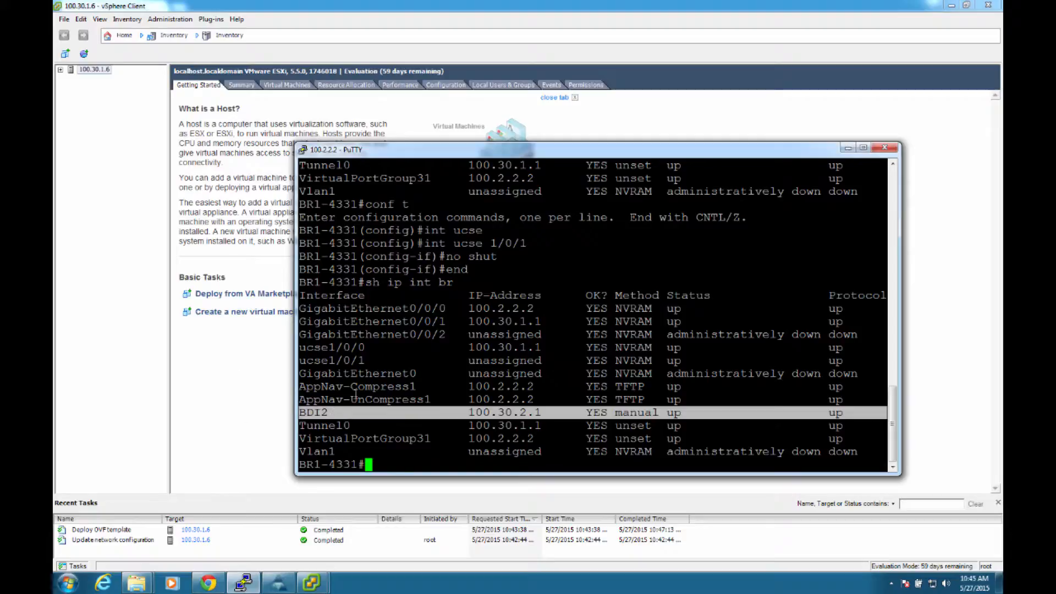
click(358, 404)
Step: Switch to the vSphere Client, dismiss the deployment notice and power on the vWAAS-1300-BR1 virtual machine under host 100.30.1.6
click(276, 394)
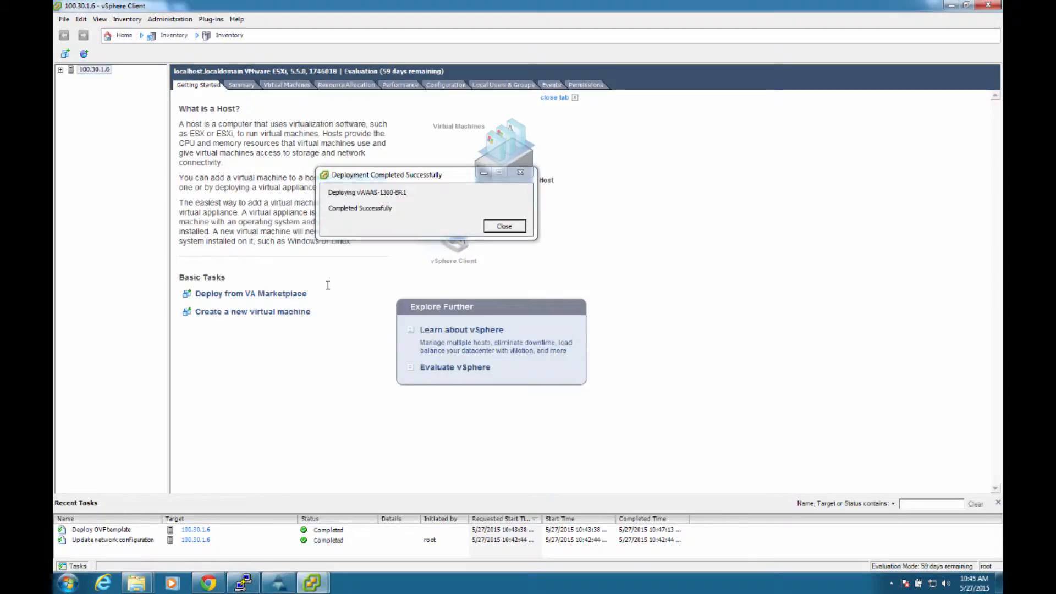
click(505, 227)
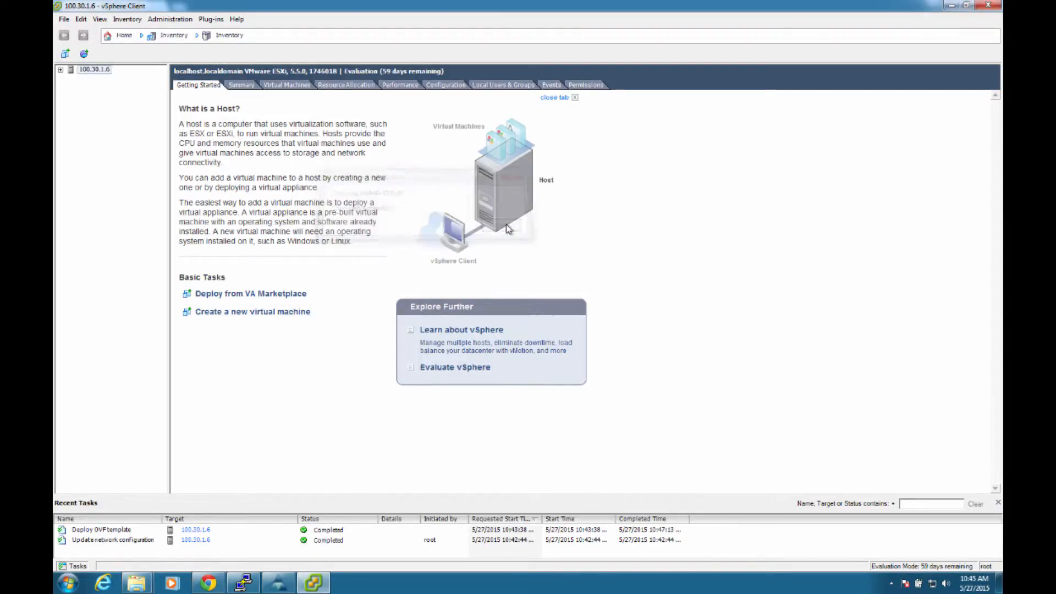
click(60, 70)
click(84, 78)
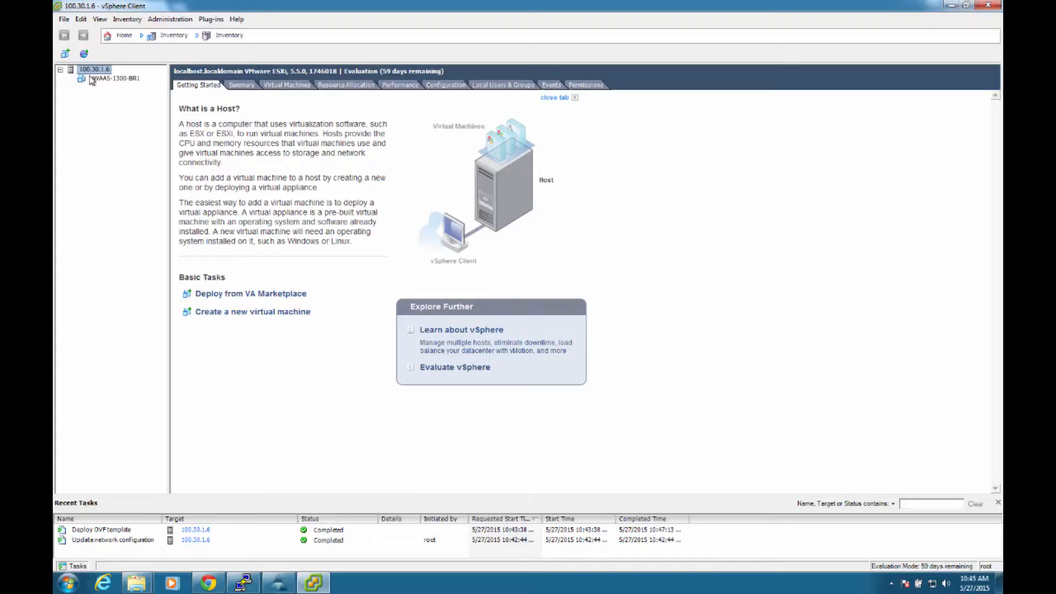
click(103, 55)
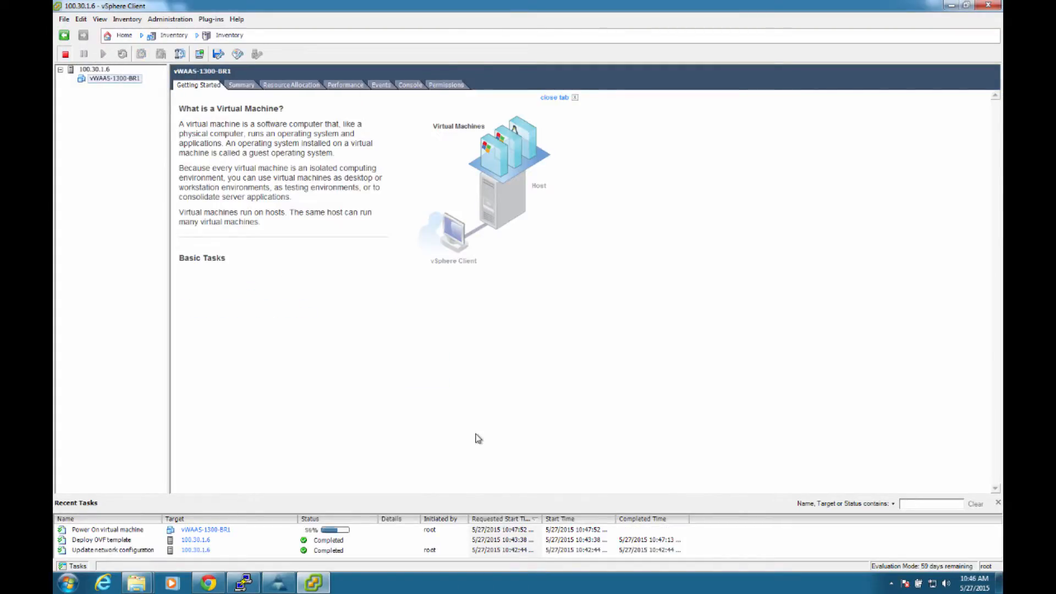
Step: Open the vWAAS-1300-BR1 console and log in with the username admin and the account password
click(200, 52)
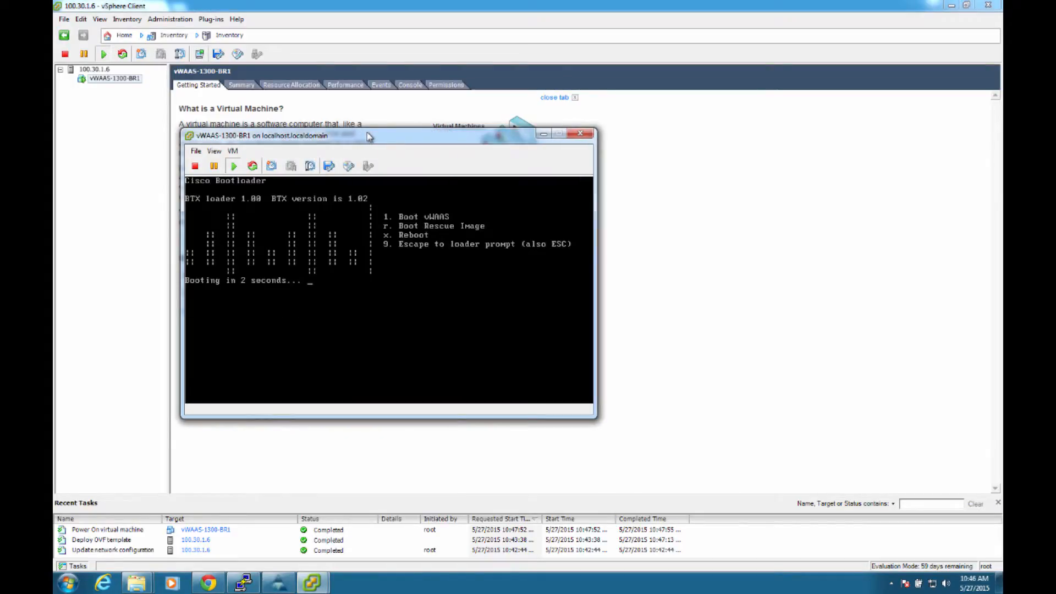
drag(369, 136, 574, 130)
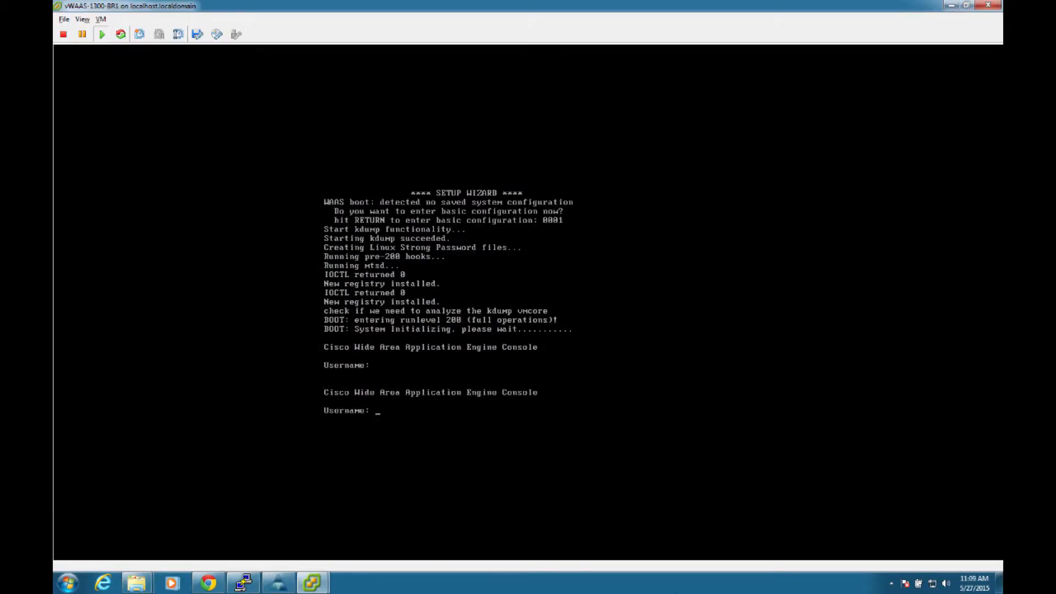
click(550, 337)
text(admin)
key(Return)
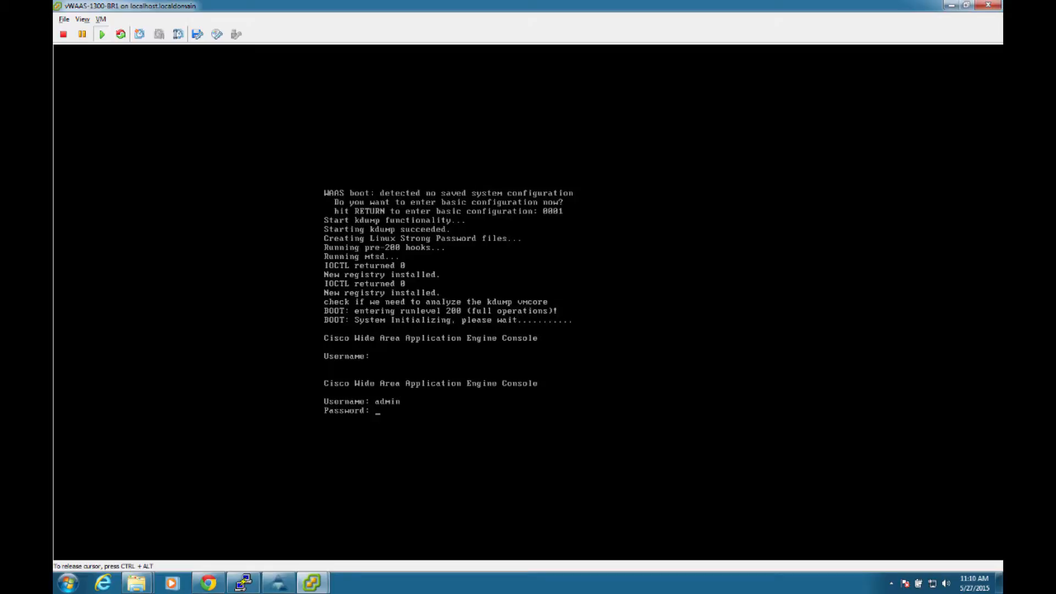
key(Return)
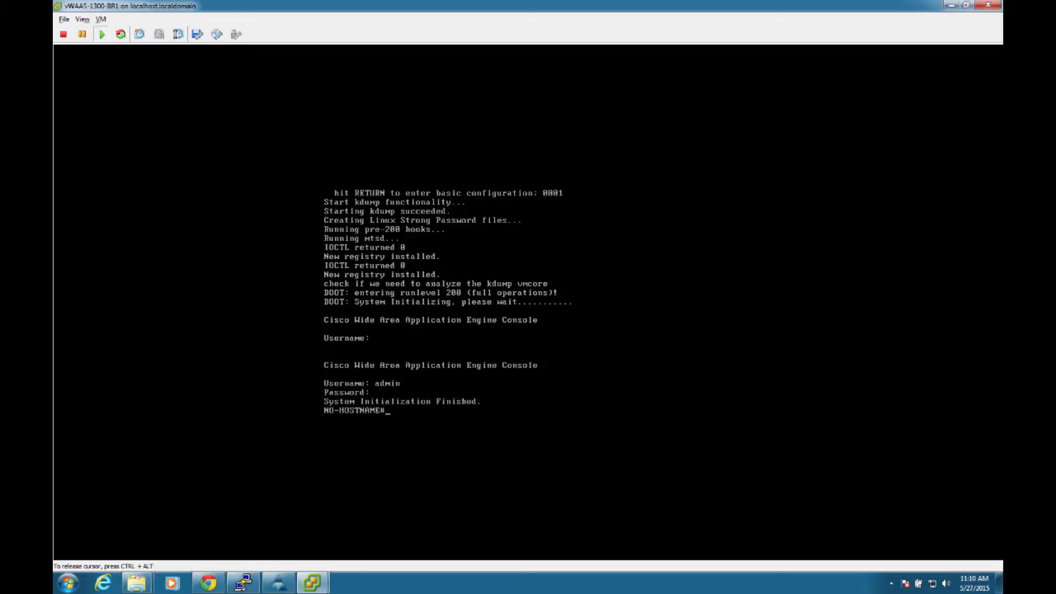
Step: Start the WAAS setup wizard and set the interception method to AppNav Controller
text(setup)
key(Return)
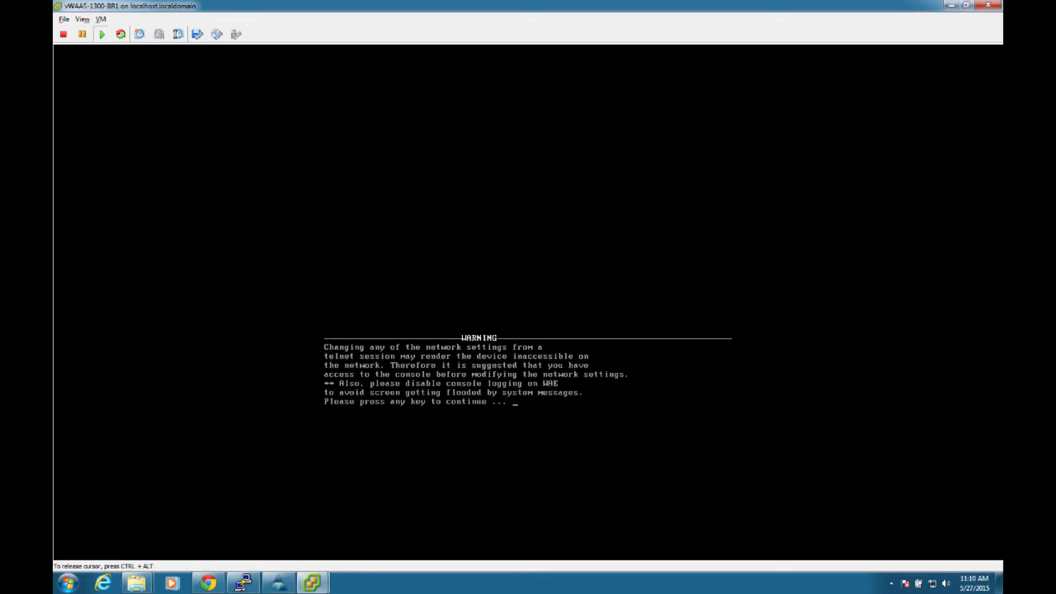
key(Return)
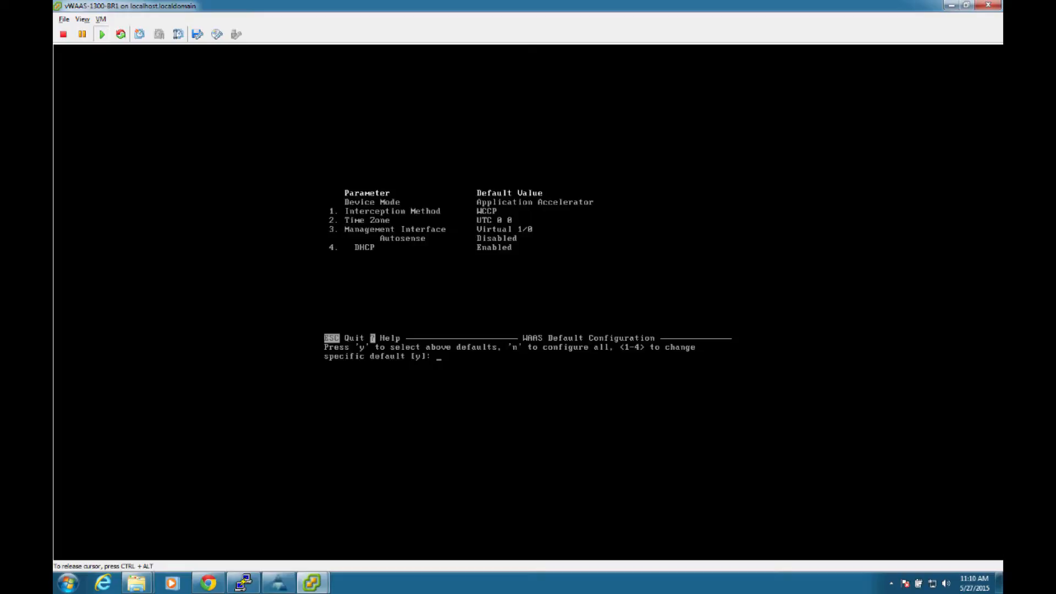
text(1)
key(Return)
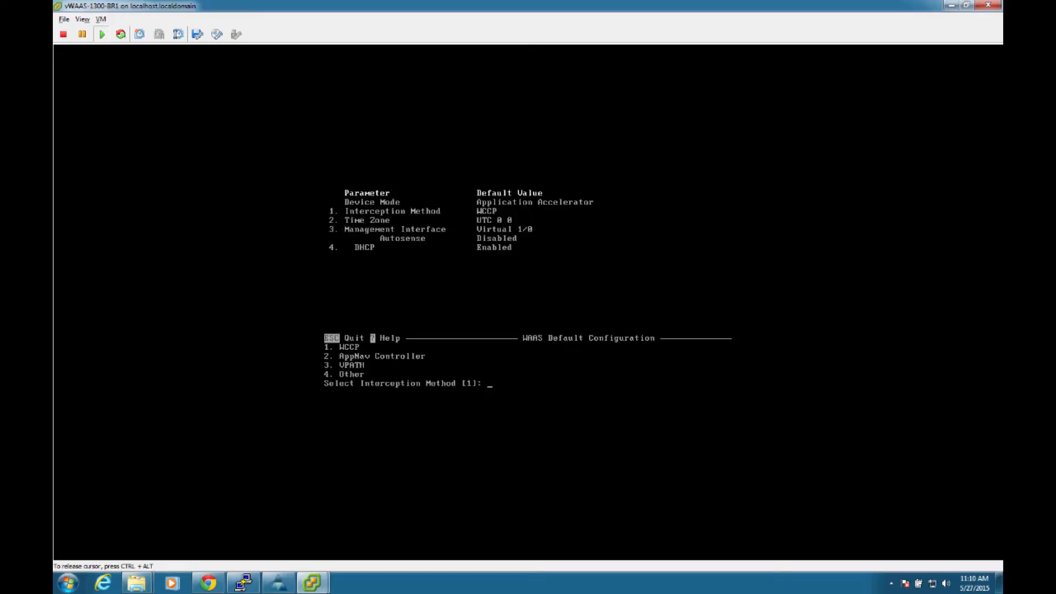
text(2)
key(Return)
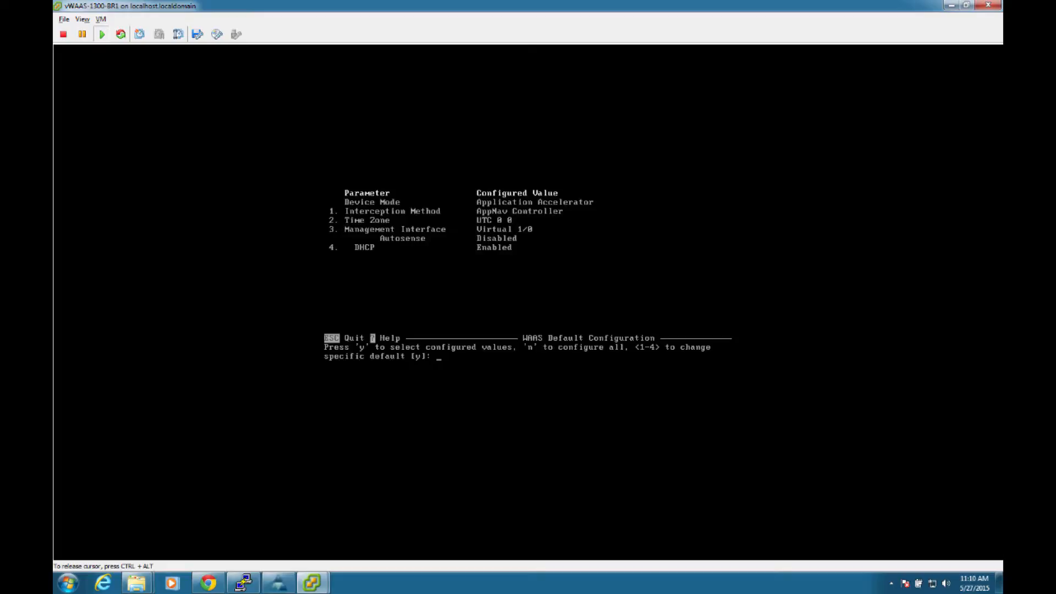
Step: Disable DHCP for the management interface and accept the configured values
text(4)
key(Return)
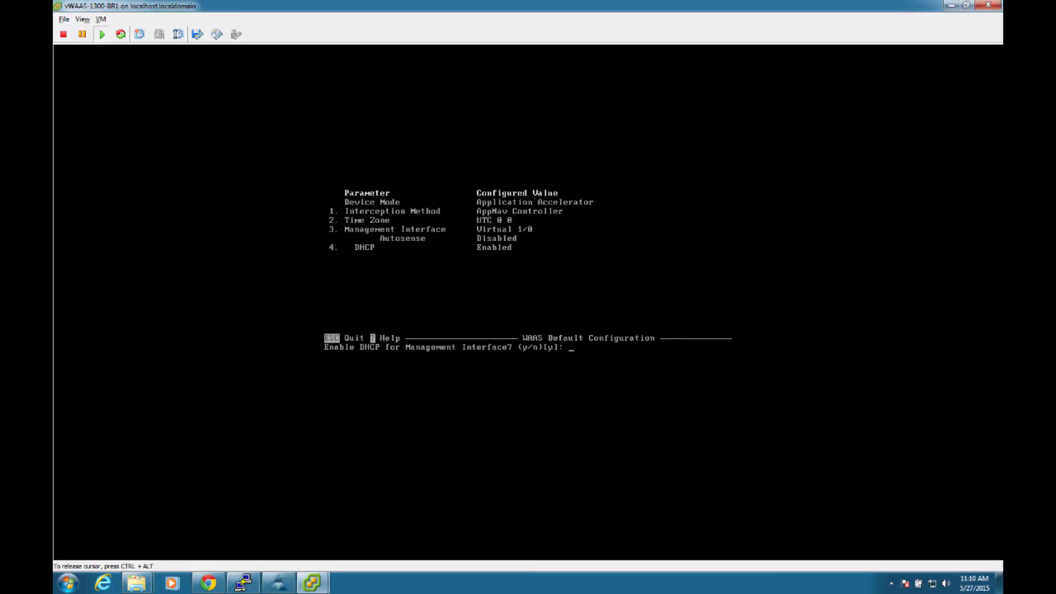
text(n)
key(Return)
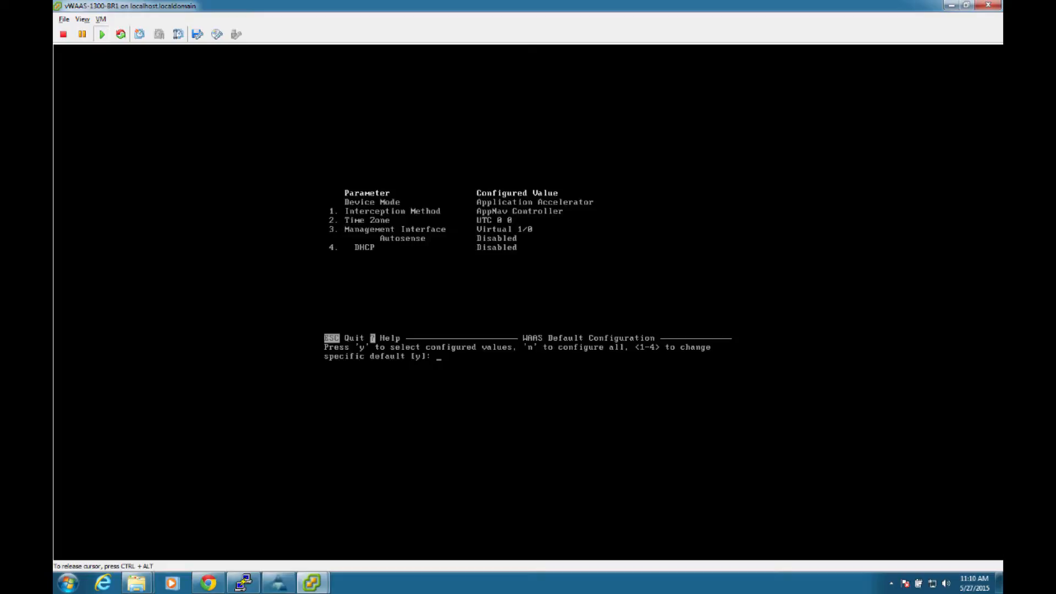
text(y)
key(Return)
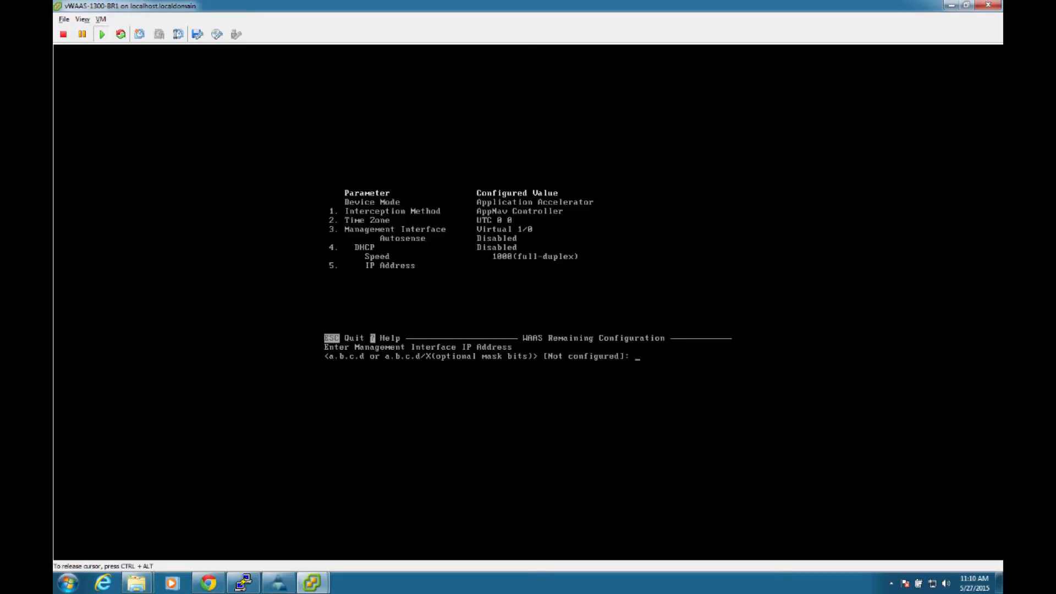
Step: Set the management interface IP address to 100.30.2.10/24 and the default gateway to 100.30.2.1
text(100.30.2.10/24)
key(Return)
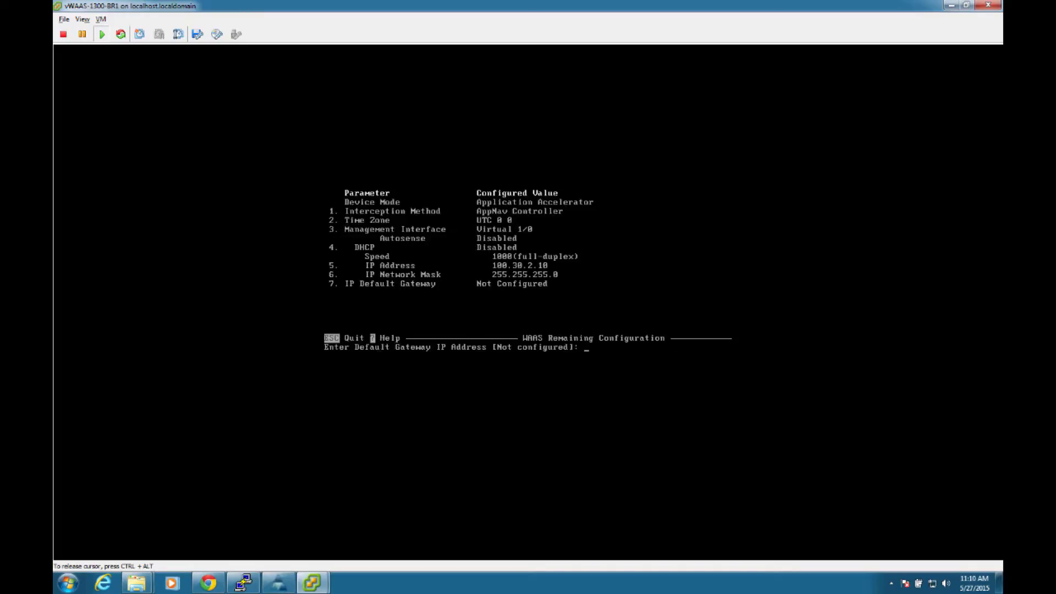
text(100.30.2.1)
key(Return)
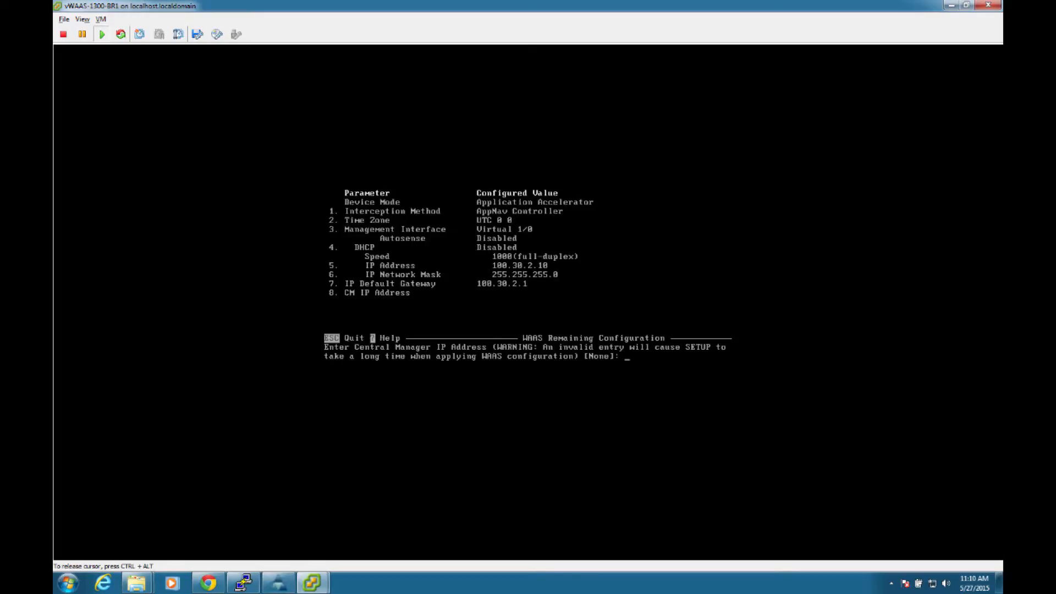
Step: Set the Central Manager IP address to 192.168.2.10
text(192.168.)
text(2.10)
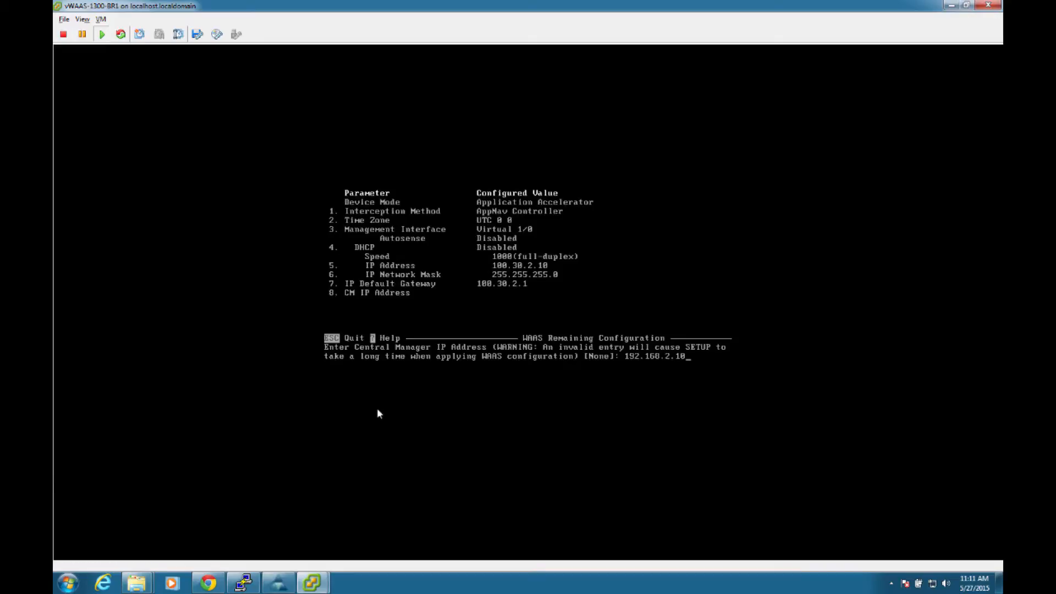
mouse_move(209, 586)
click(808, 348)
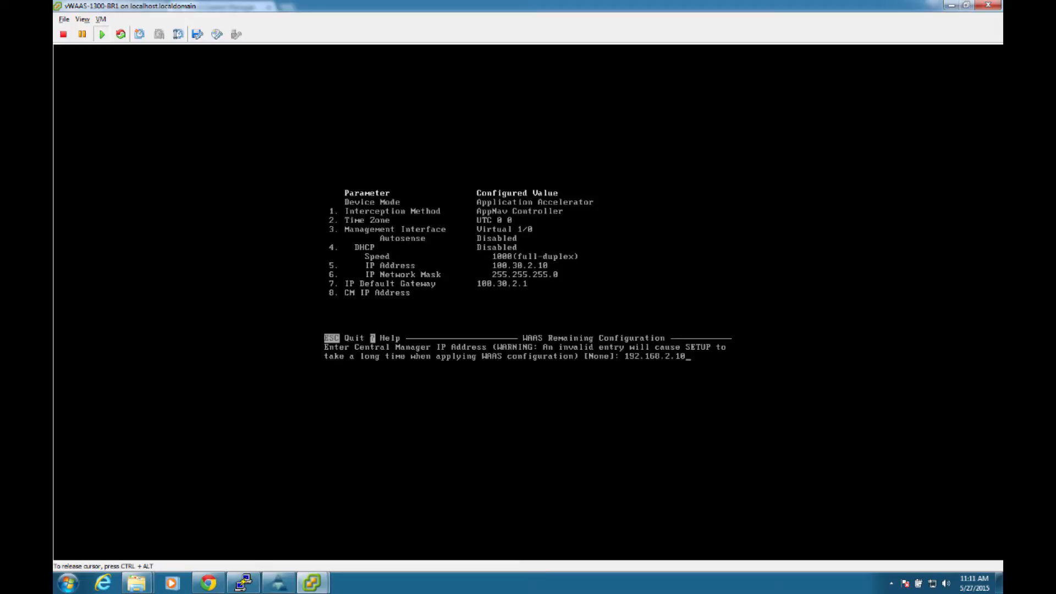
key(Return)
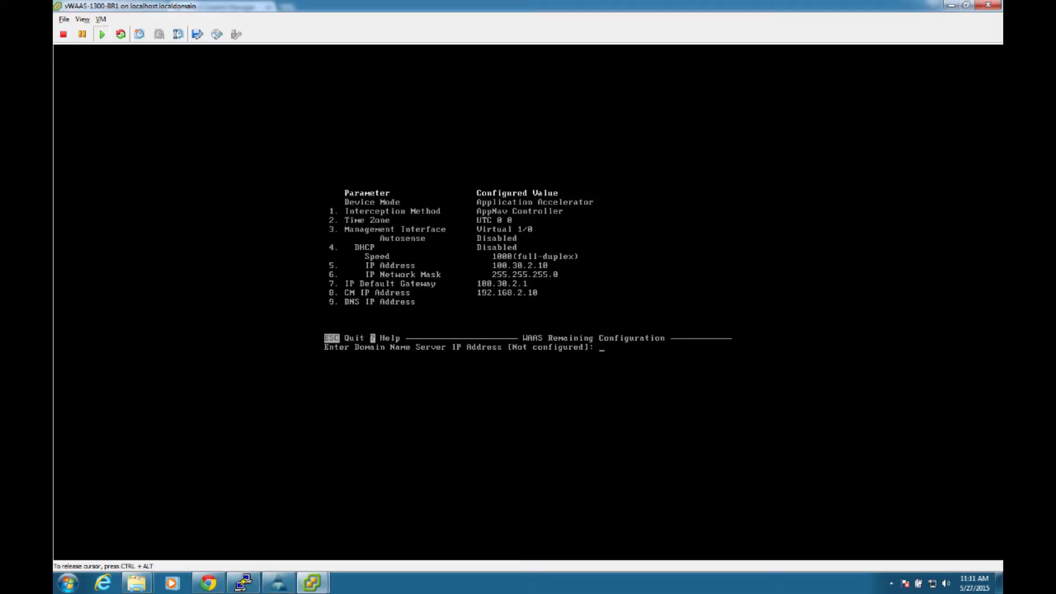
Step: Set the domain name server IP address to 192.168.2.2
text(192.168.2.2)
key(Return)
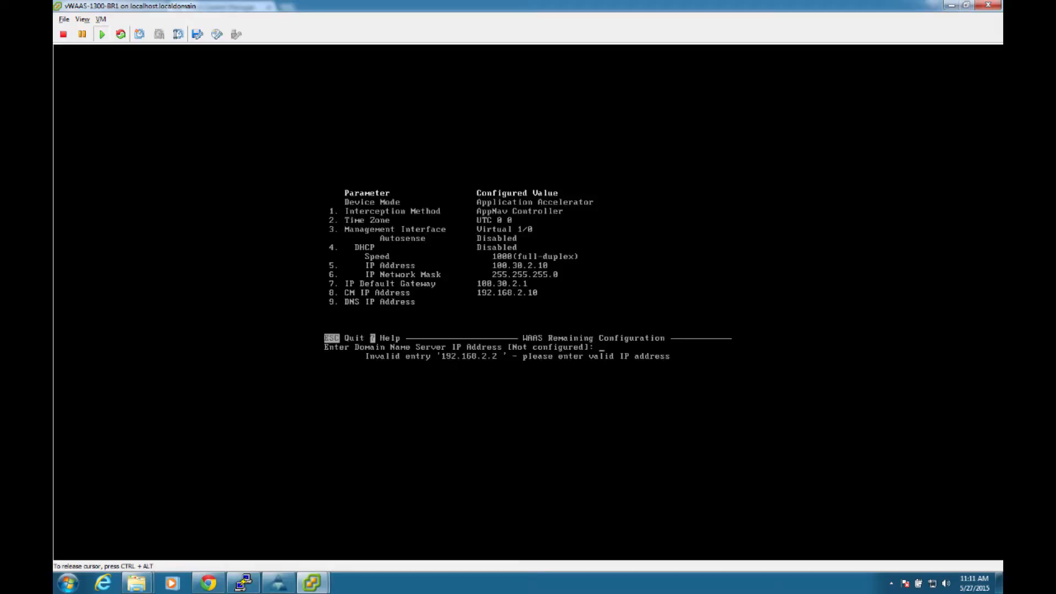
text(192.168.2.2)
key(Return)
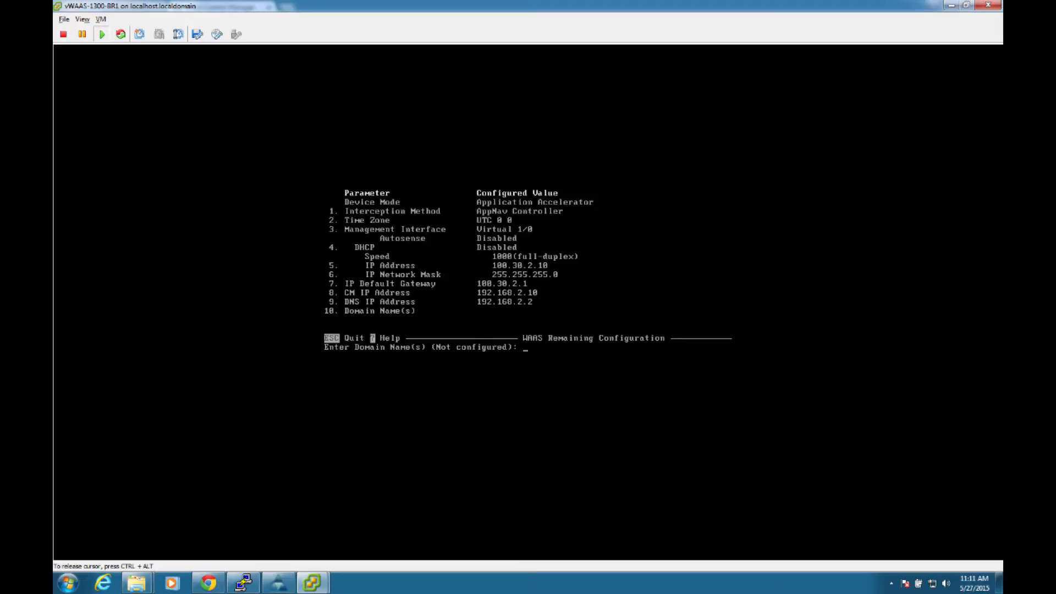
Step: Set the domain name to iwan.info and the host name to vWAAS-1300-BR1
text(iwan.info)
key(Return)
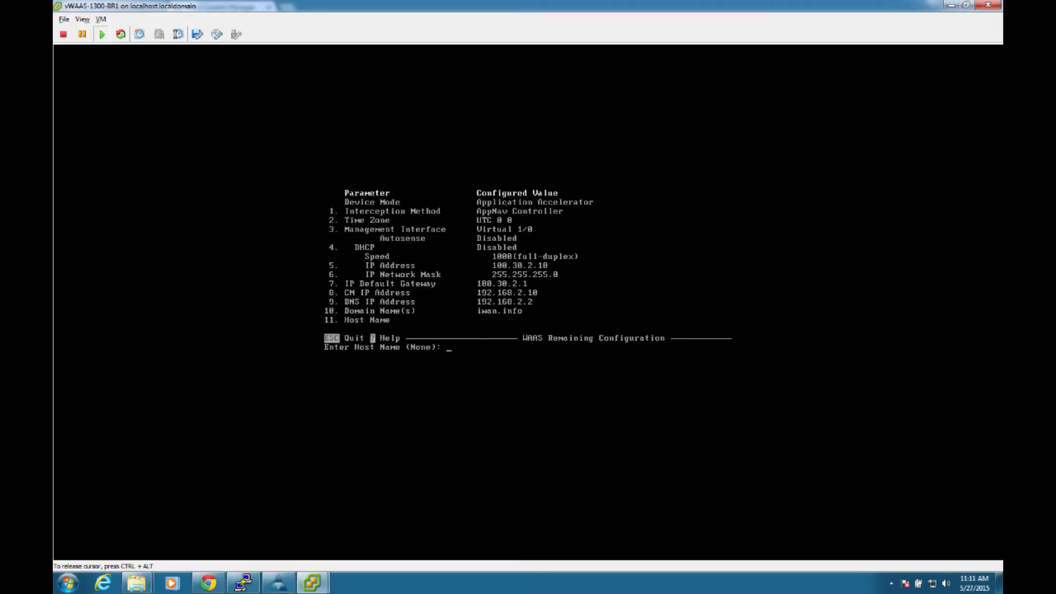
text(vWAAS-1300-BR1)
key(Return)
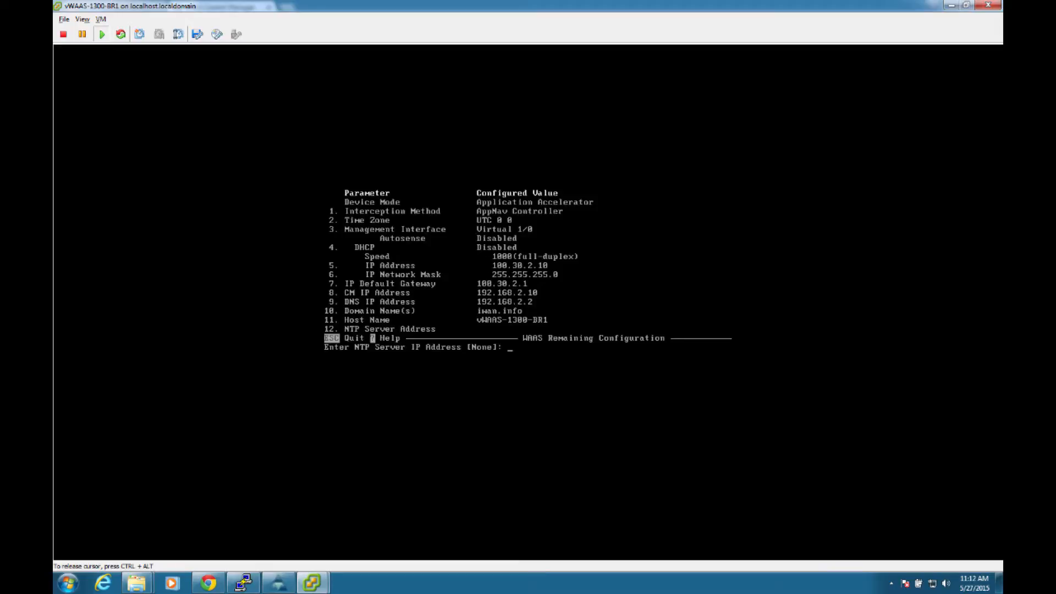
Step: Set the NTP server IP address to 192.168.2.2
text(192.168.2.2)
key(Return)
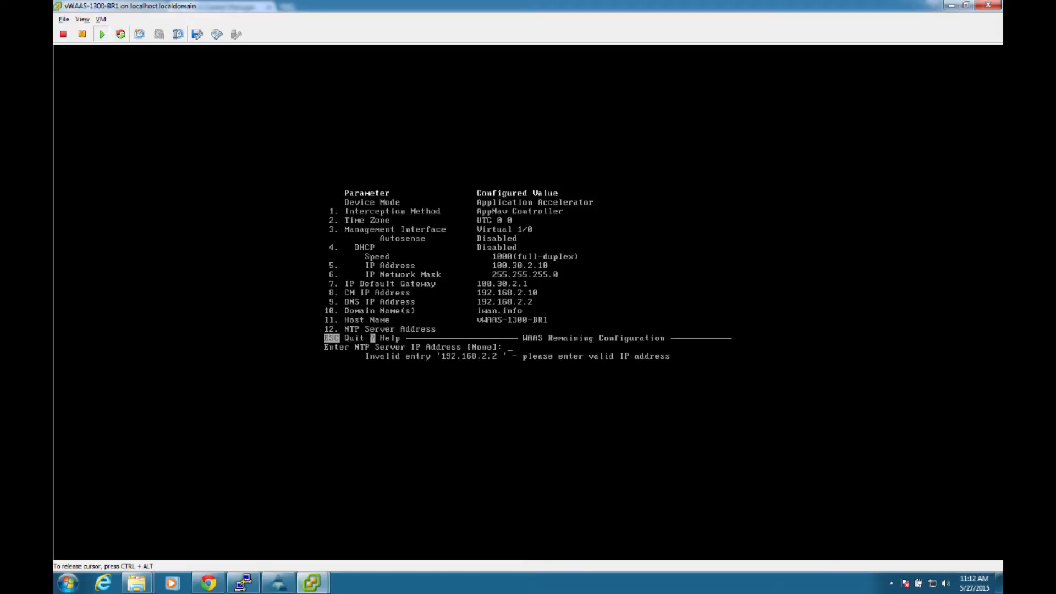
text(192.168.2.2)
key(Return)
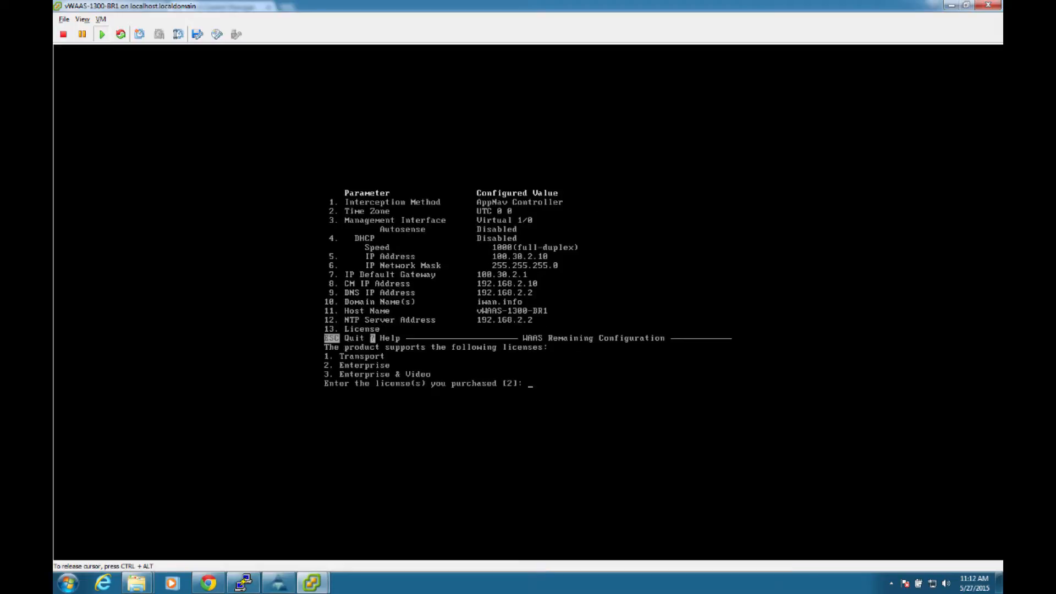
Step: Accept the Enterprise license and apply the WAAS configuration, continuing past the Service Node notice
key(Return)
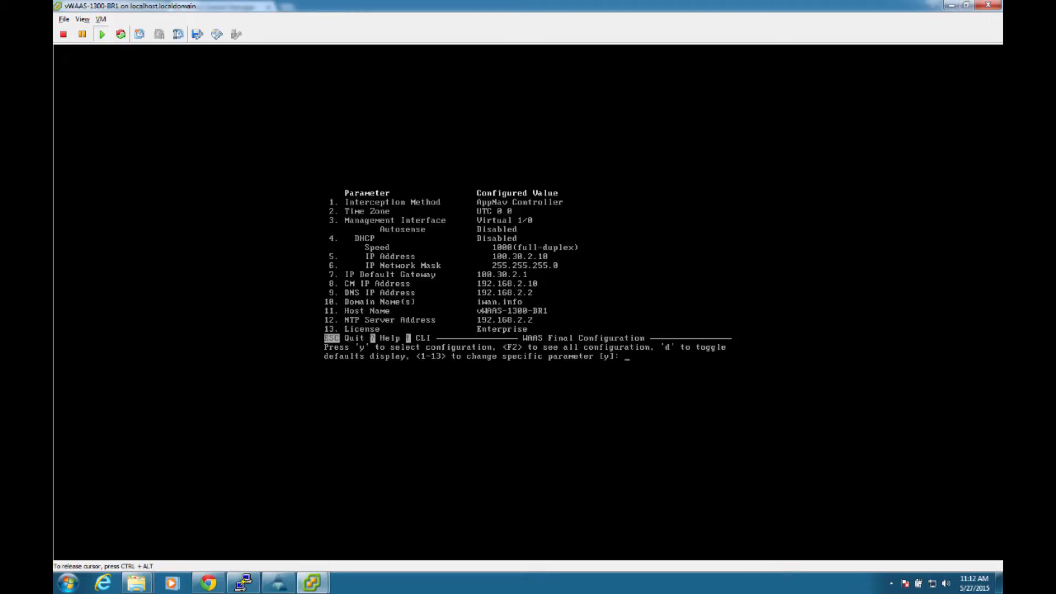
key(Return)
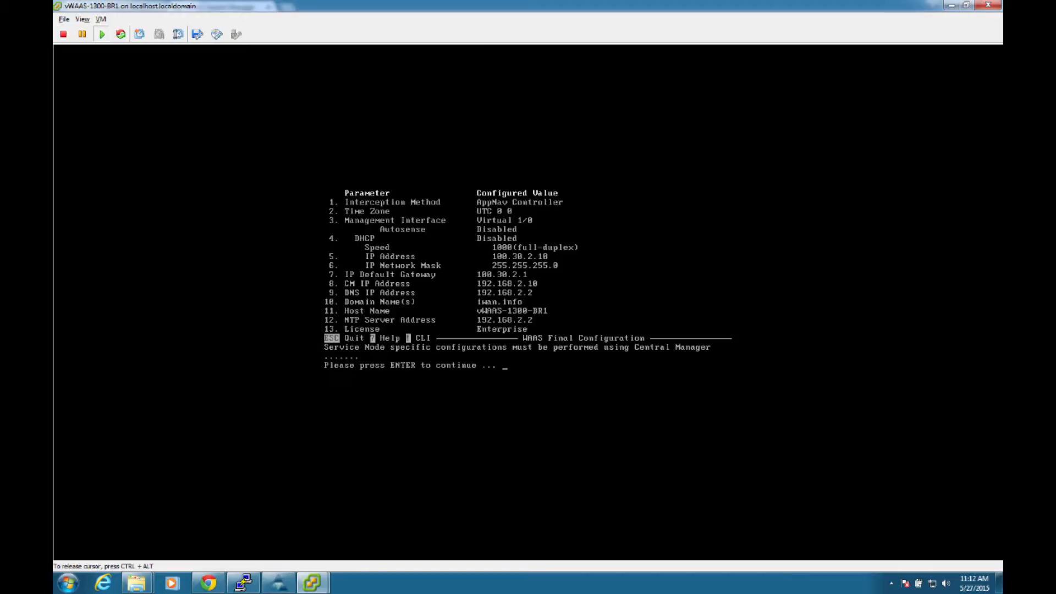
key(Return)
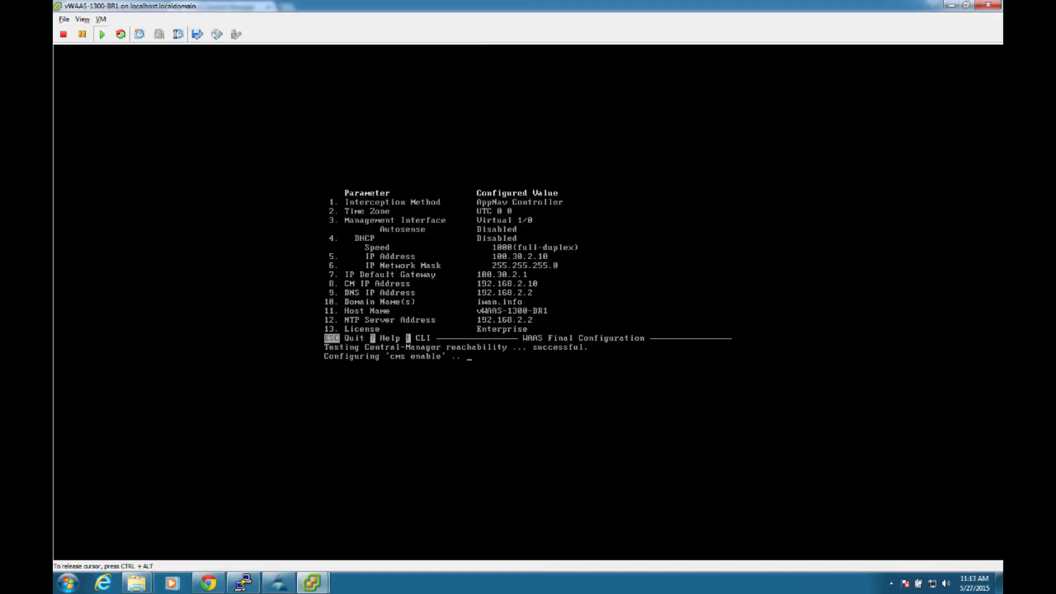
Step: Switch to WAAS Central Manager in Chrome, refresh the device table and check the vWAAS-1300-BR1 entry
key(ctrl+alt)
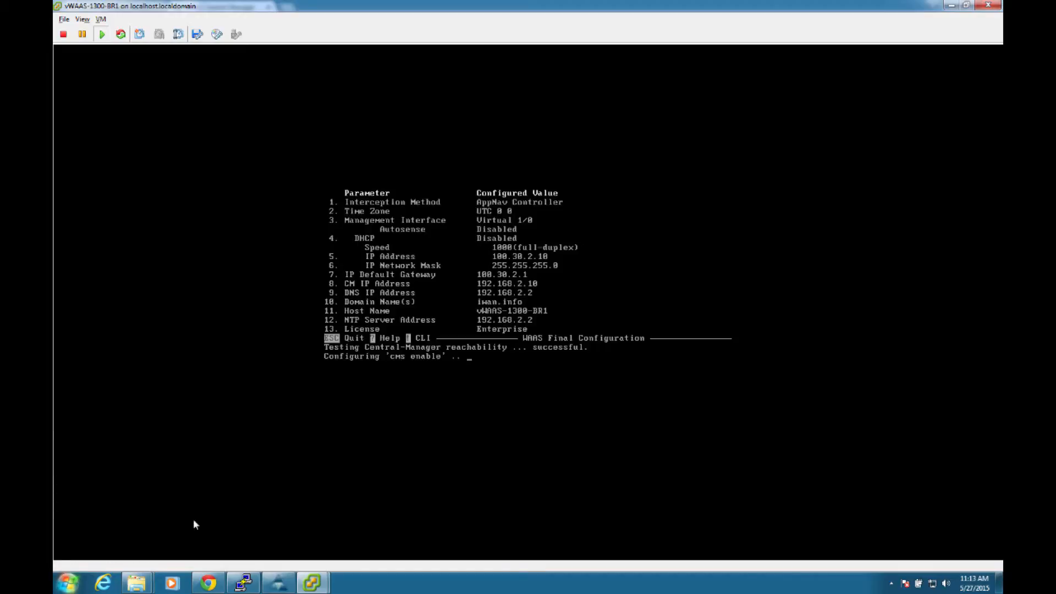
mouse_move(212, 579)
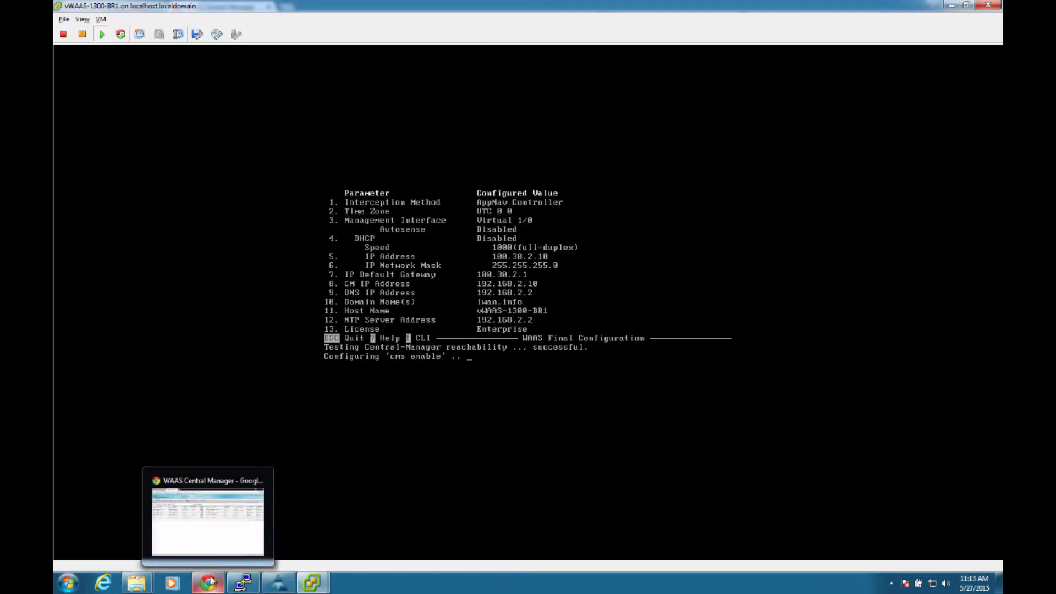
click(218, 505)
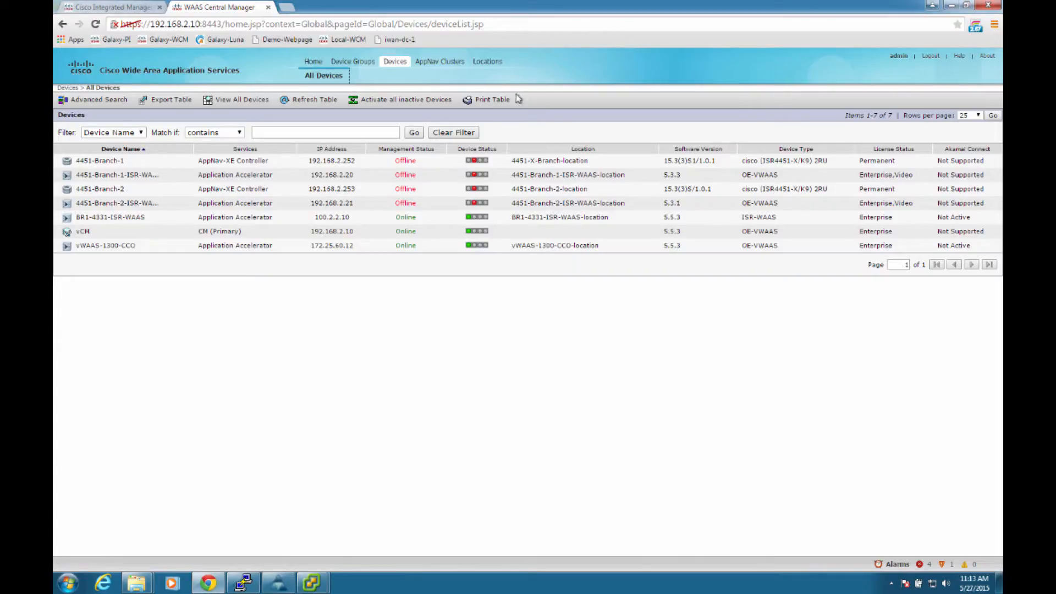
click(296, 103)
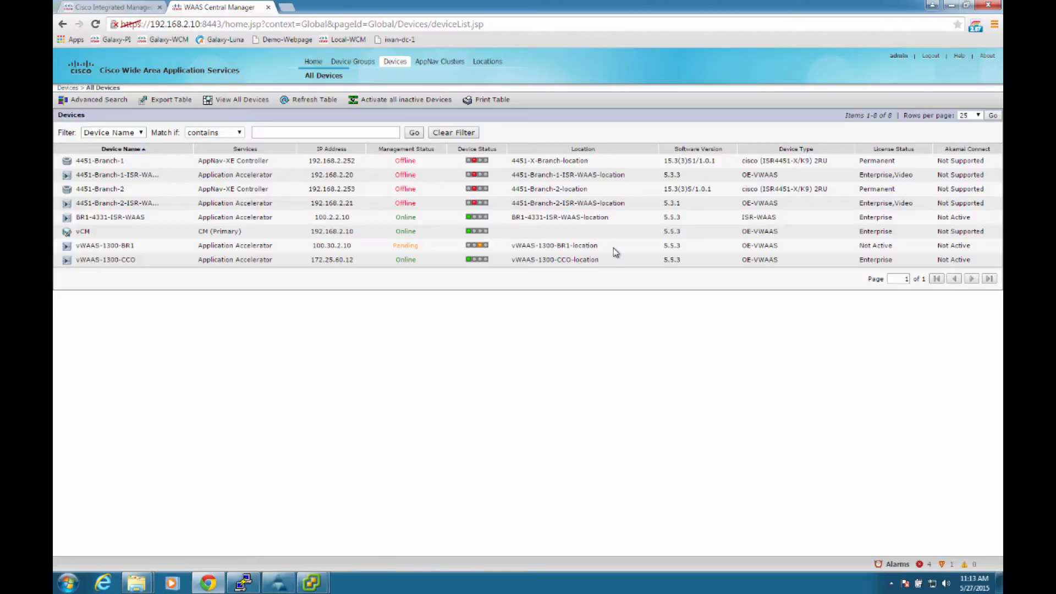
drag(616, 246, 79, 244)
click(338, 306)
mouse_move(480, 249)
Step: Return to the vWAAS-1300-BR1 console, finish the setup wizard and decline to run diagnostics
click(312, 582)
click(370, 532)
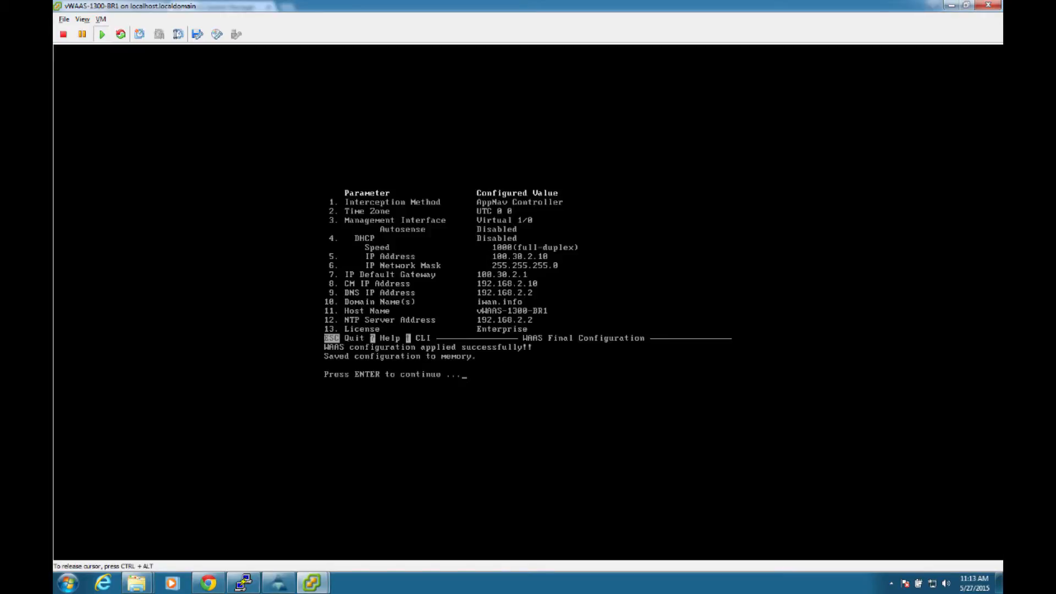
key(Return)
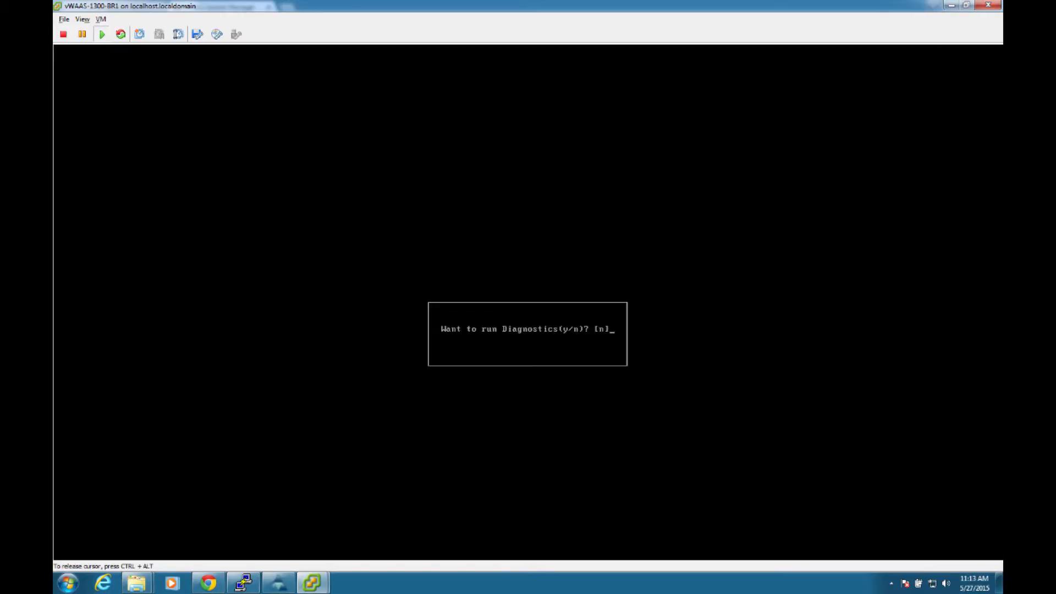
text(n)
key(Return)
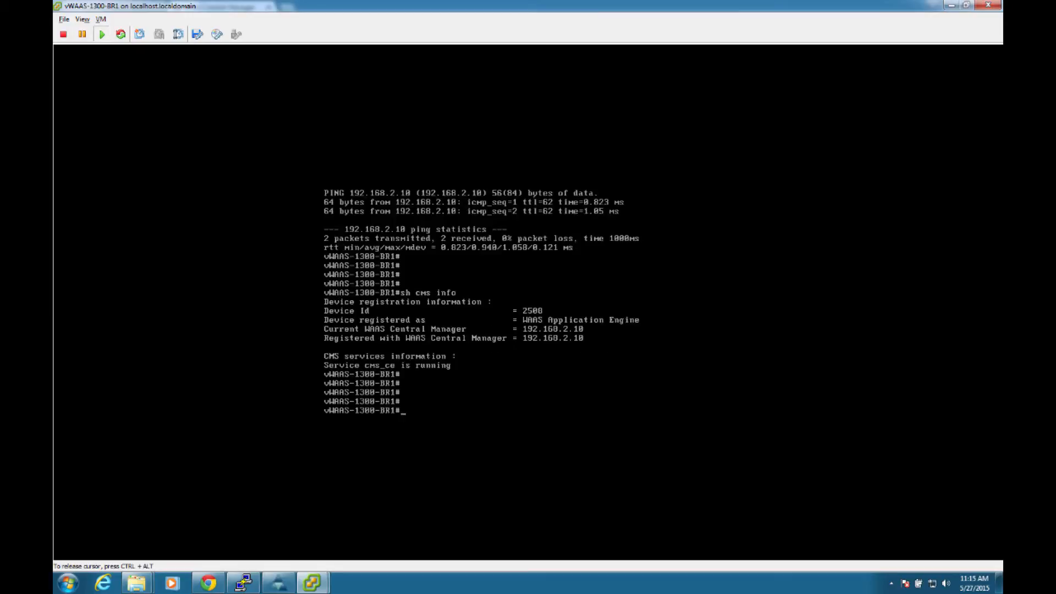
Step: Display the appliance's Central Manager registration details with show cms info
text(show cms info)
key(Return)
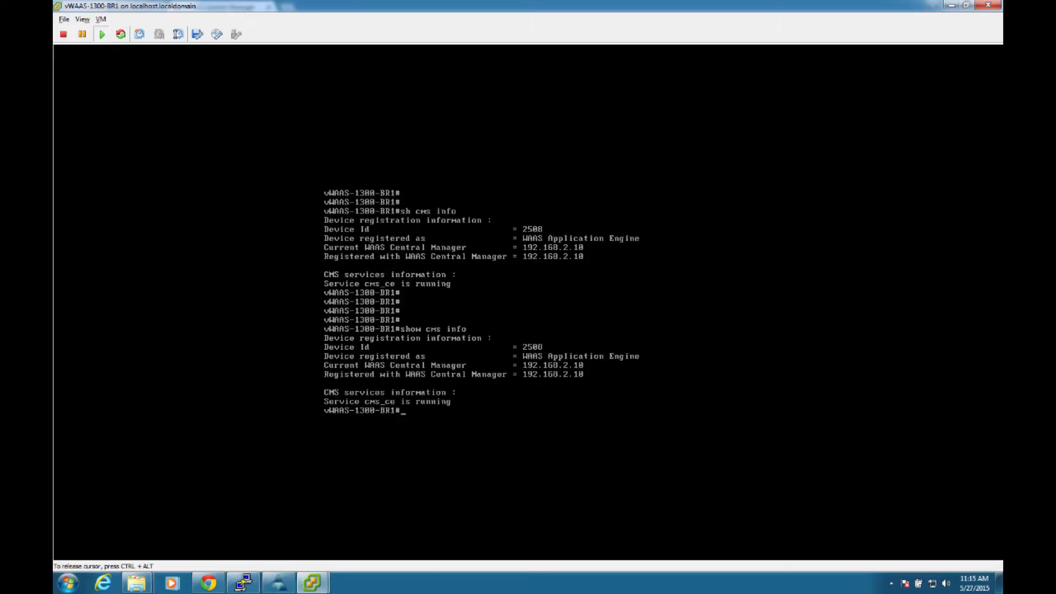
Step: Switch to WAAS Central Manager in Chrome and check the management and device status of vWAAS-1300-BR1
key(ctrl+alt)
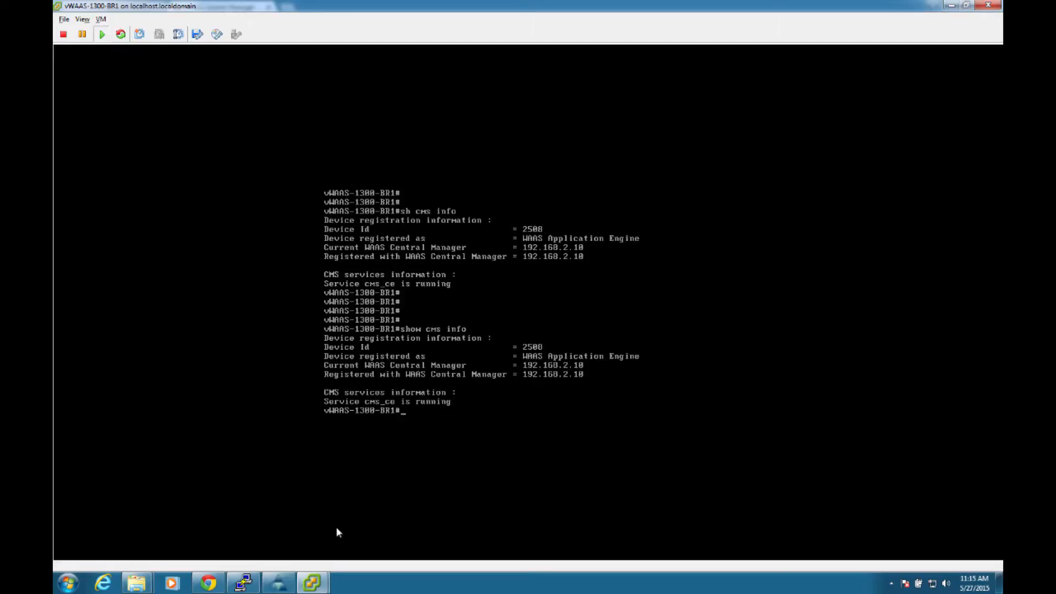
click(208, 584)
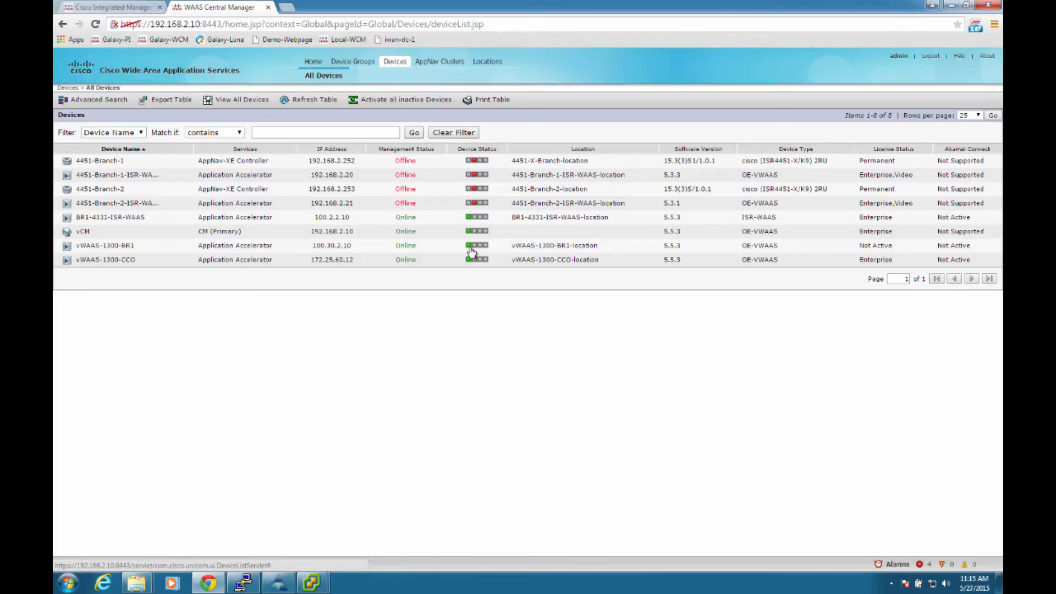
mouse_move(252, 590)
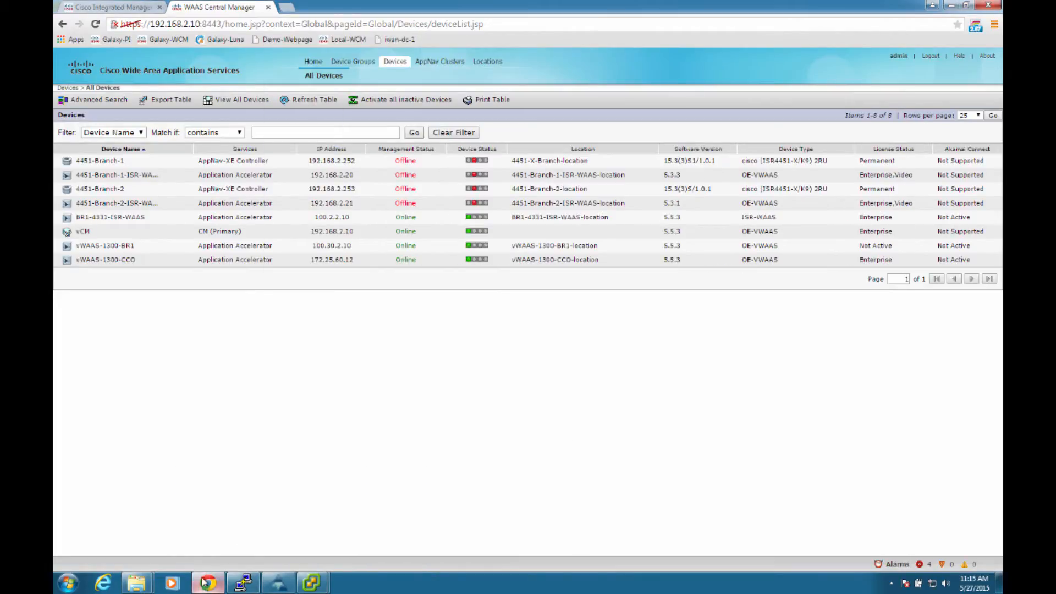
Step: Switch to the BR1-4331 PuTTY session and review the ip http secure-server command and the local username configuration
click(244, 583)
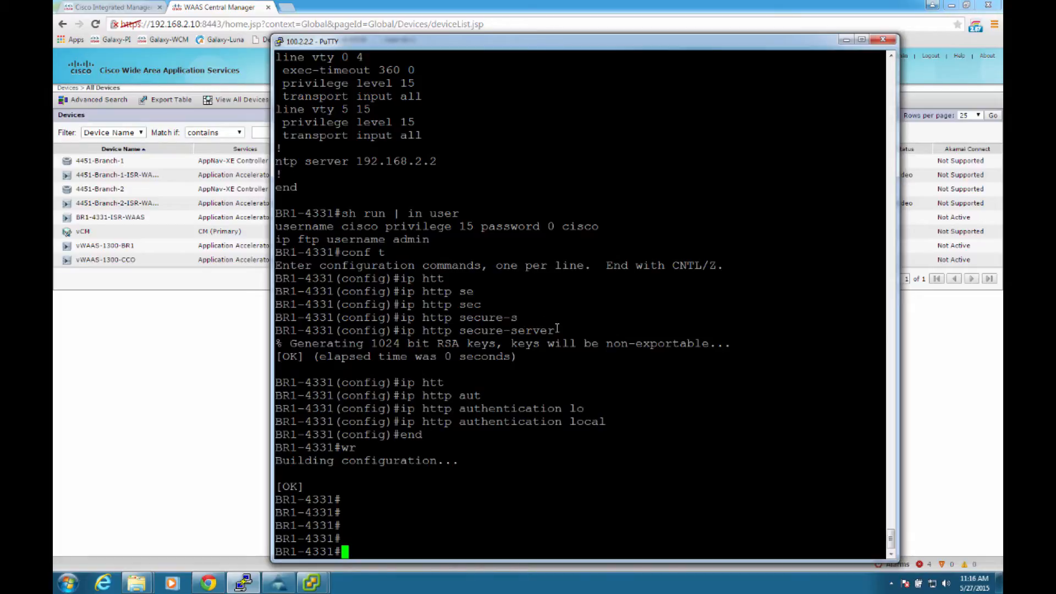
drag(557, 328, 275, 330)
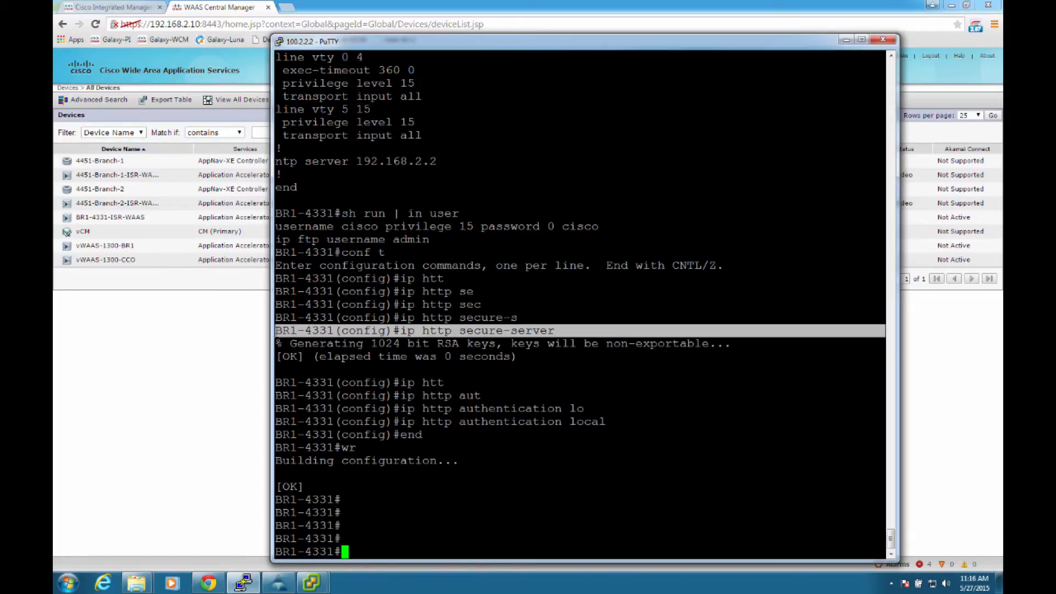
click(563, 426)
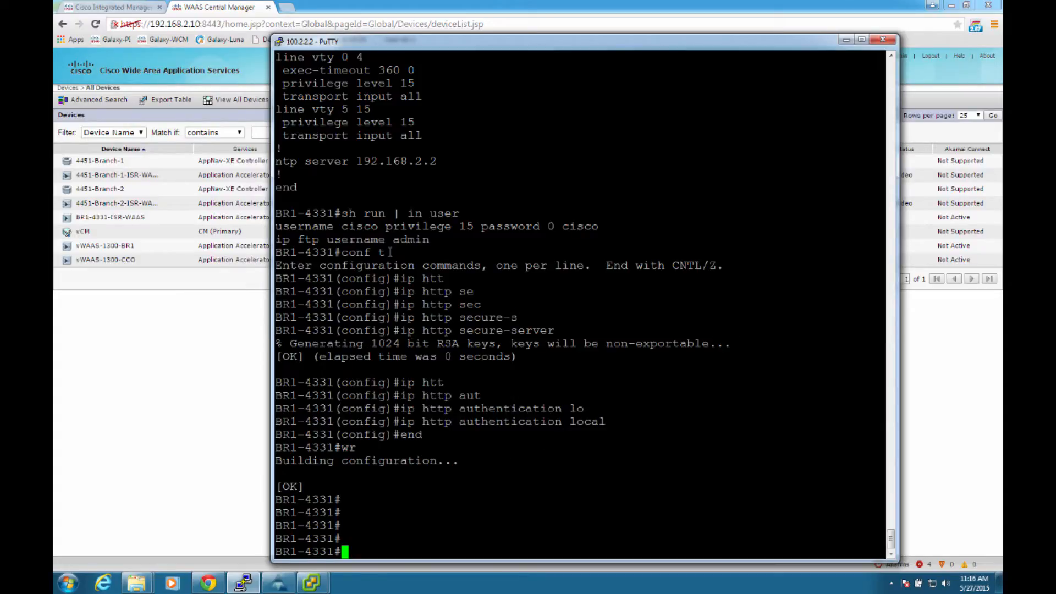
triple_click(346, 225)
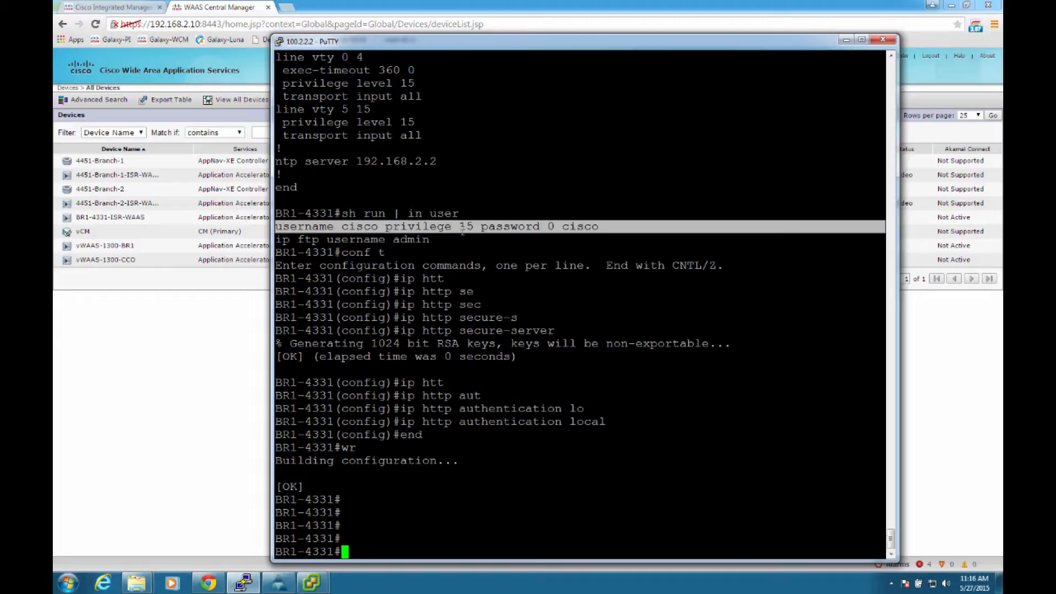
click(378, 511)
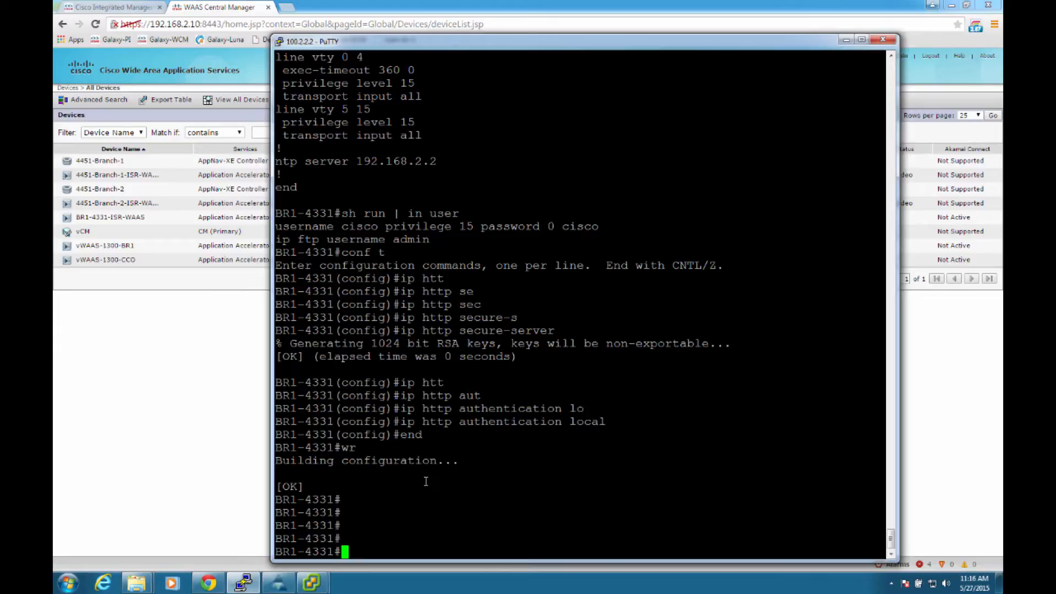
Step: Run sh ip ssh on BR1-4331 and check the router's SSH status and version
text(sh ip ss)
key(Tab)
text(?)
key(Return)
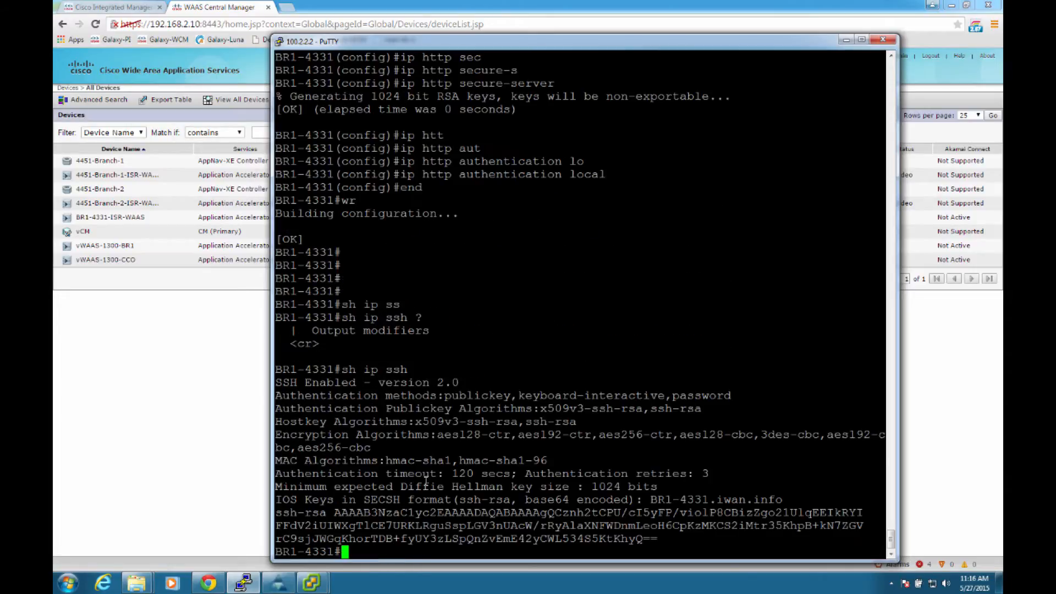
triple_click(424, 382)
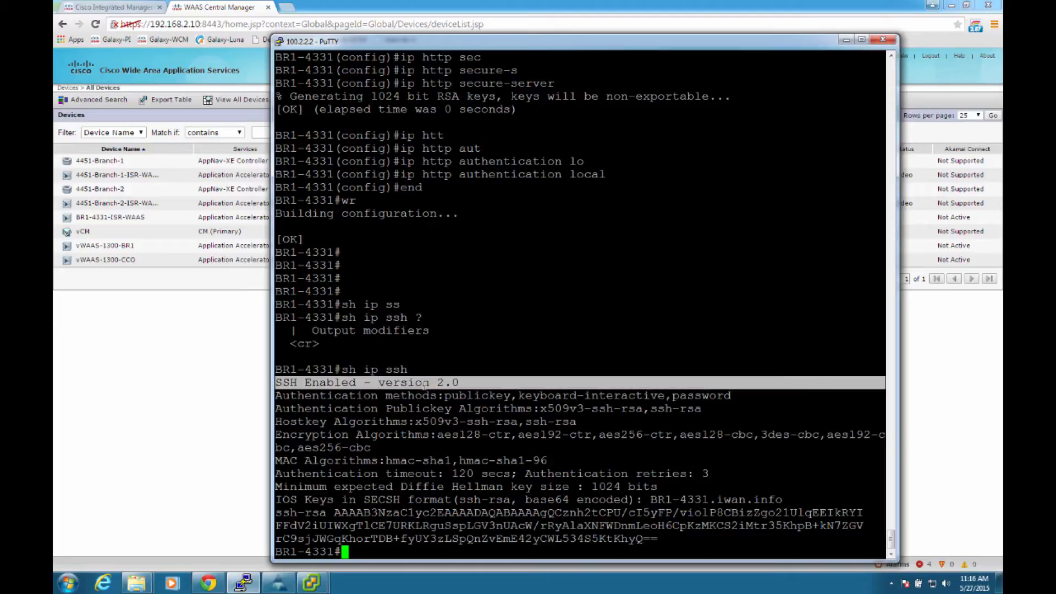
click(534, 358)
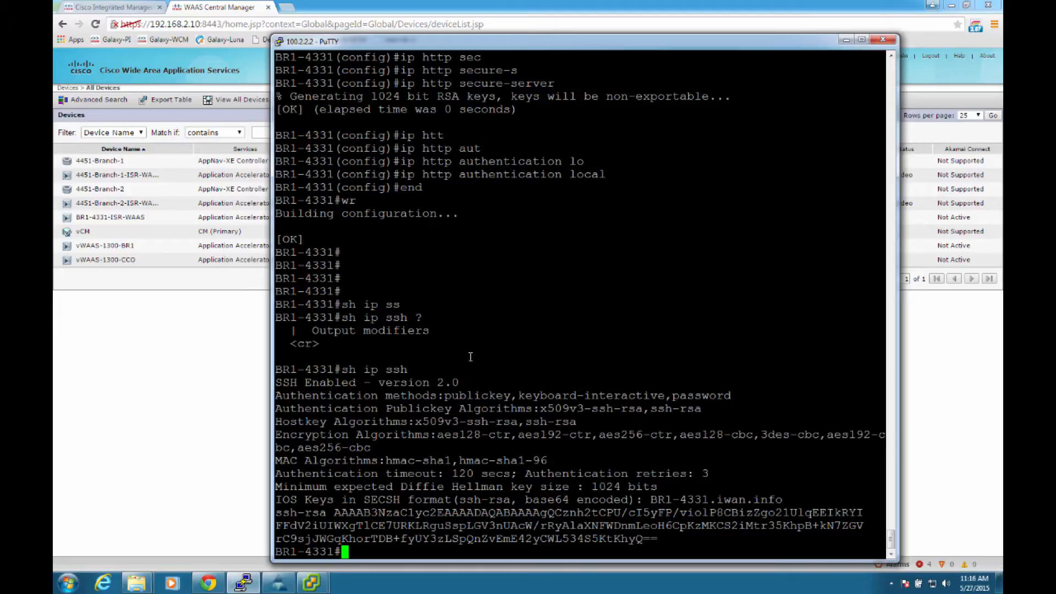
Step: Switch back to WAAS Central Manager and open the Cisco IOS Router Registration page
click(206, 408)
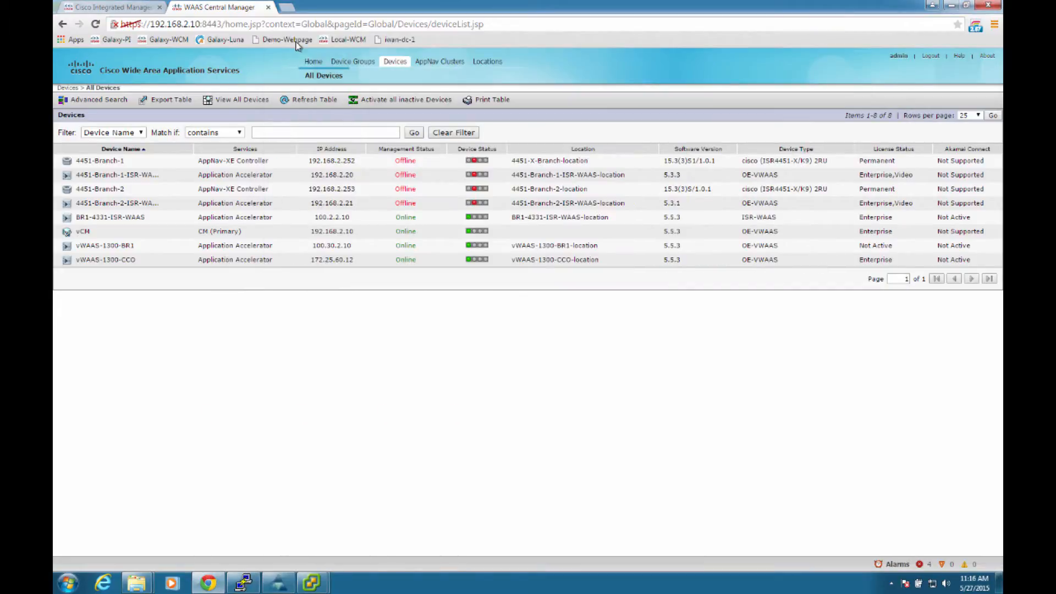
click(322, 60)
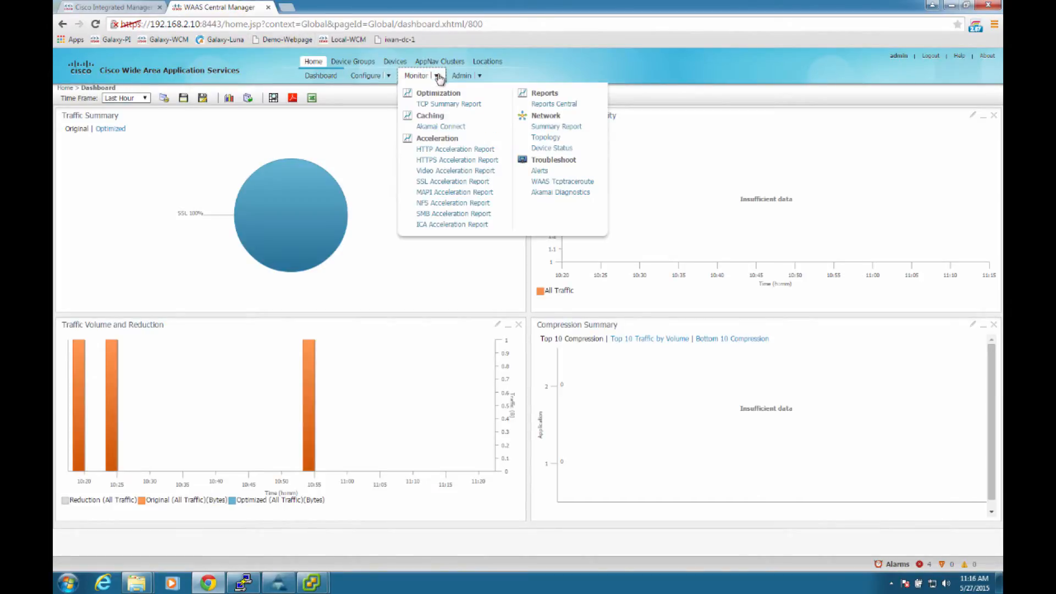
mouse_move(478, 79)
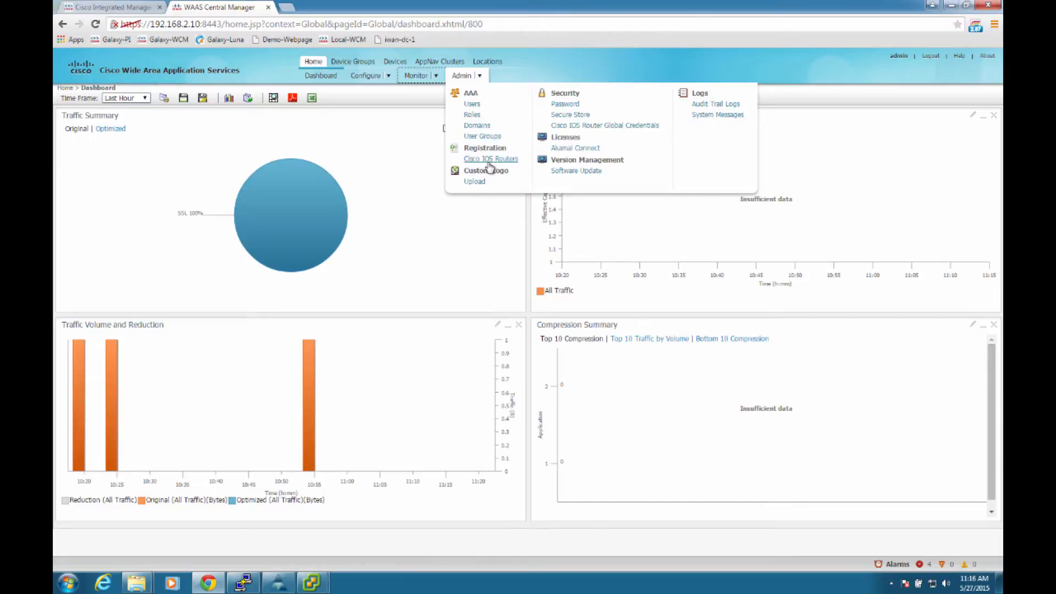
click(510, 163)
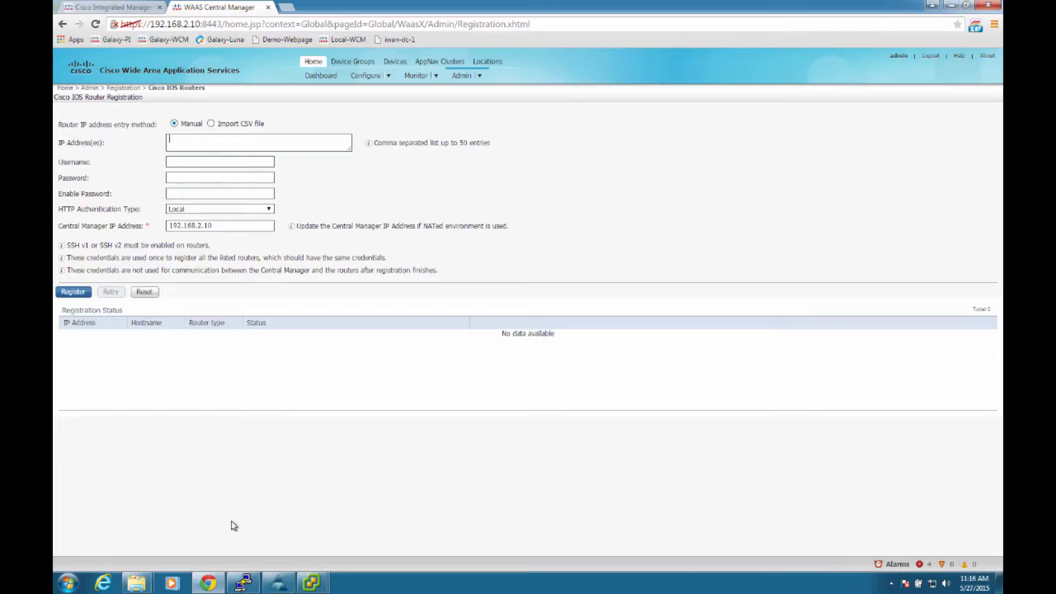
Step: Switch to the PuTTY session, run sh ip int br on BR1-4331 and copy the GigabitEthernet0/0/0 IP address
click(242, 583)
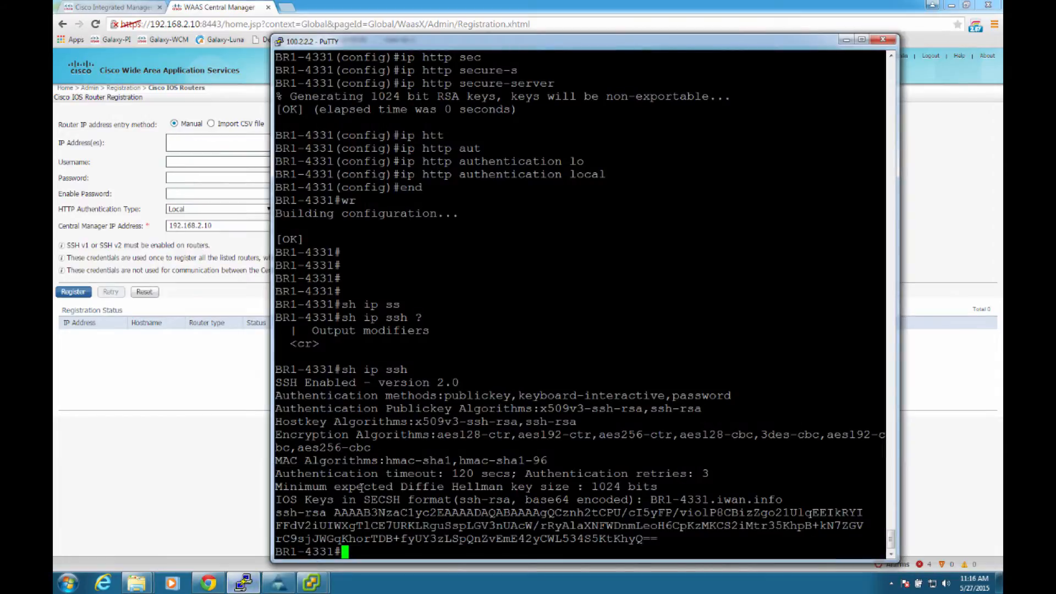
text(sh ip int br)
key(Return)
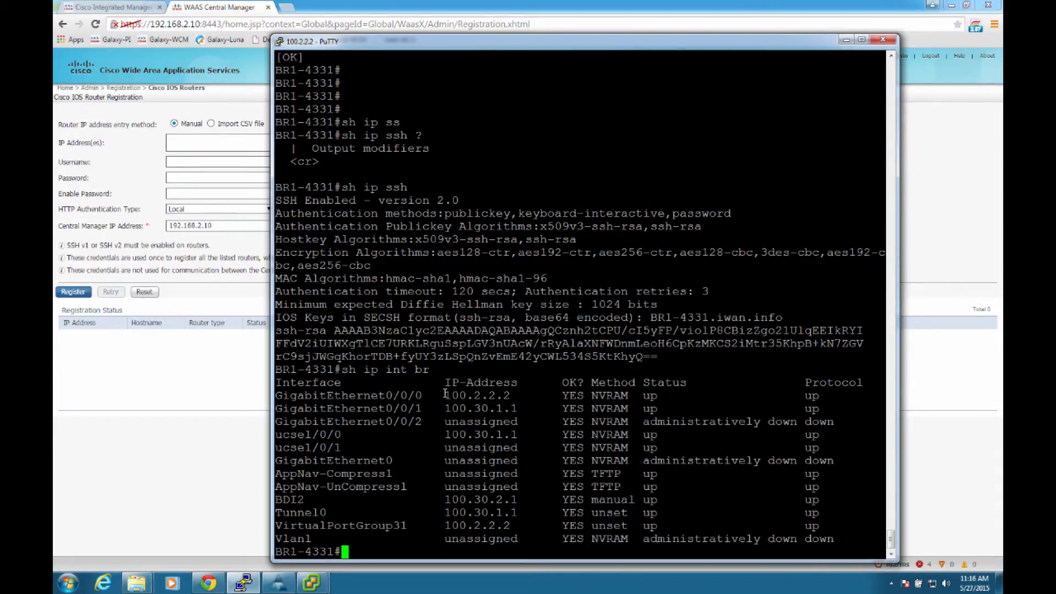
drag(446, 395, 510, 395)
key(ctrl+c)
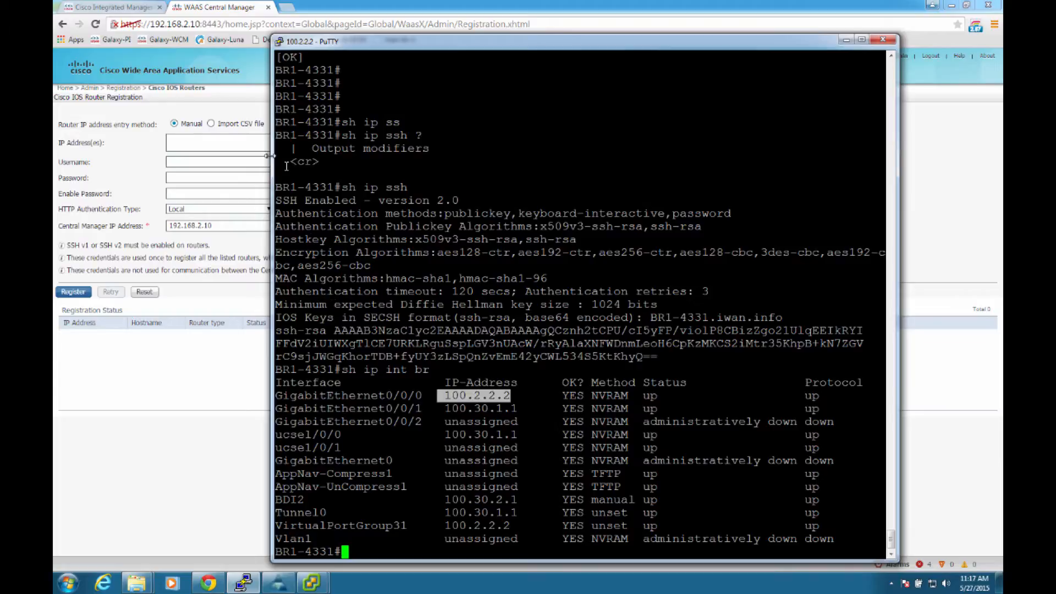
Step: In the Central Manager registration form, enter 100.2.2.2 as the router IP address and cisco as the username
click(251, 141)
right_click(250, 141)
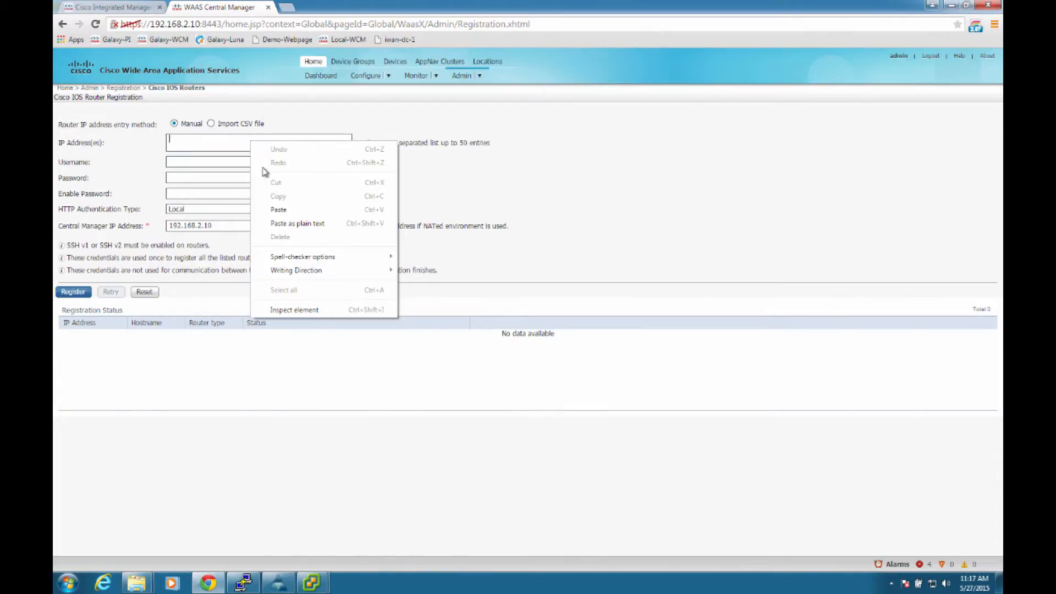
click(274, 210)
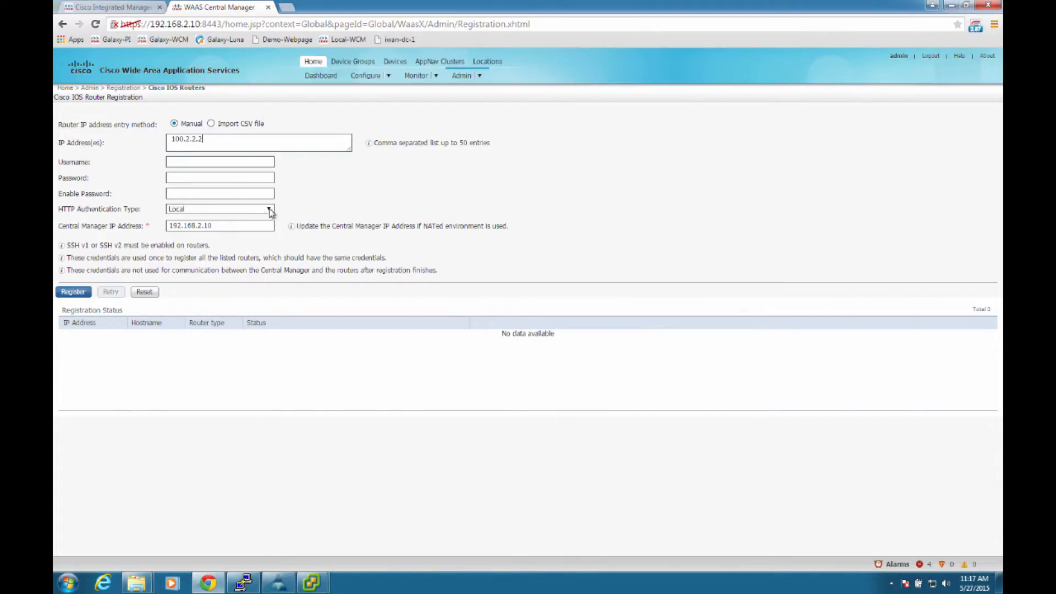
click(180, 160)
text(cisco)
Step: Check the router's configured login in the PuTTY session, then enter the account password in Central Manager's registration form and register the router
key(alt+Tab)
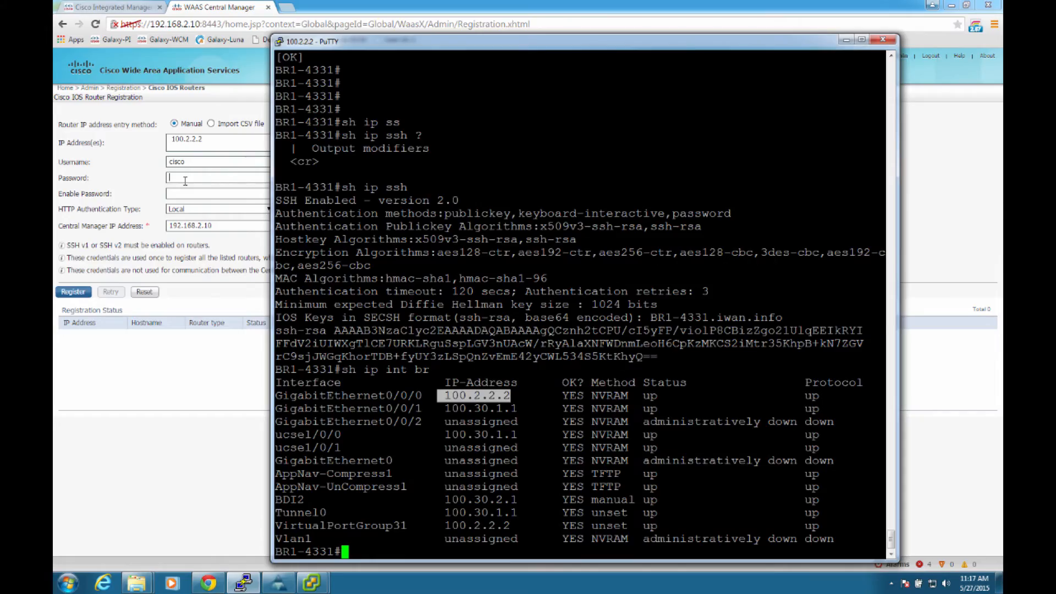
scroll(402, 167, up, 13)
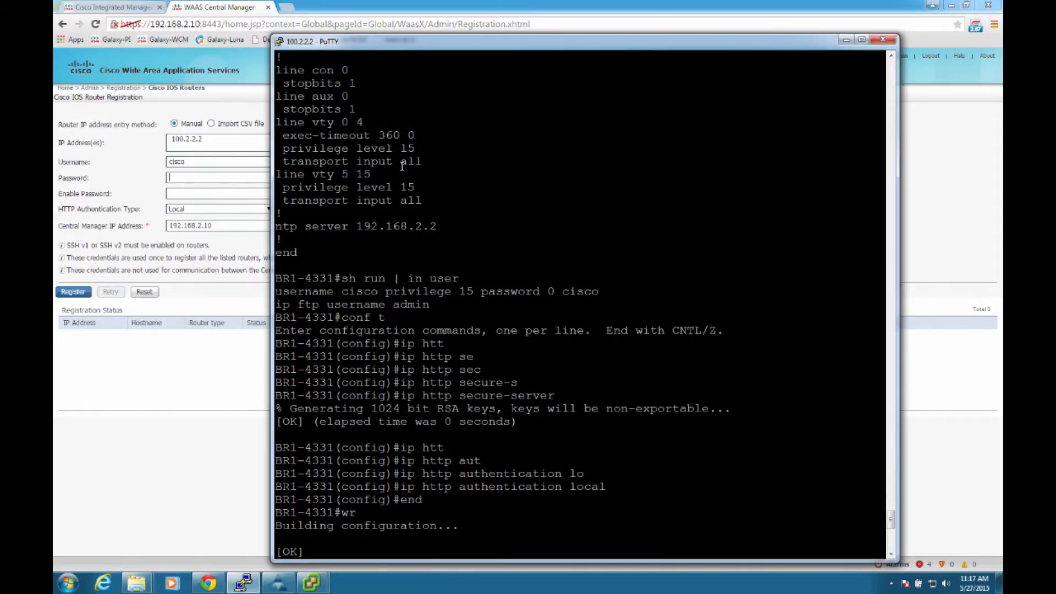
key(alt+Tab)
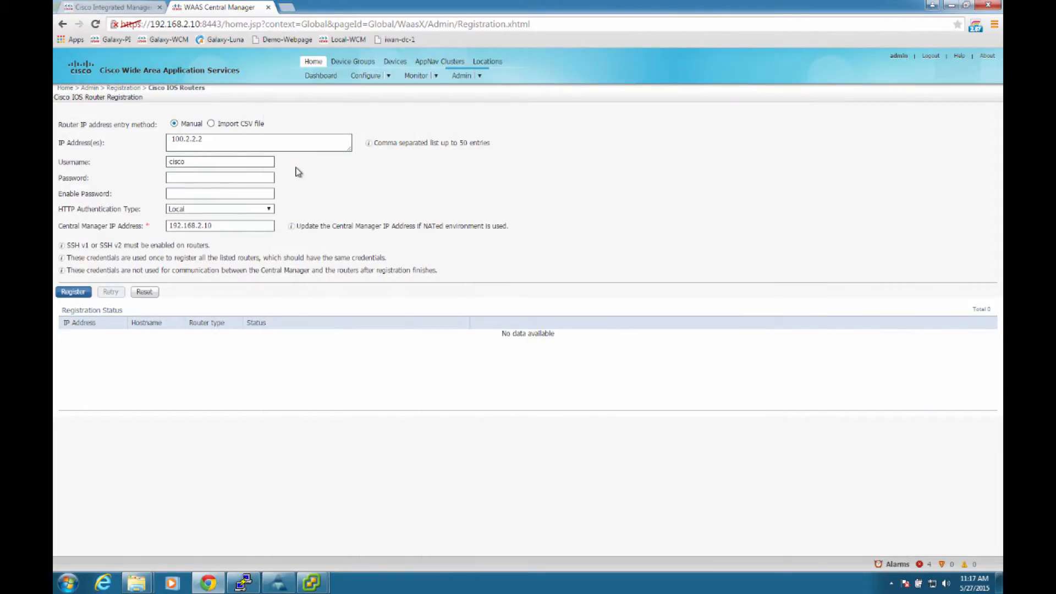
text(isco)
click(74, 291)
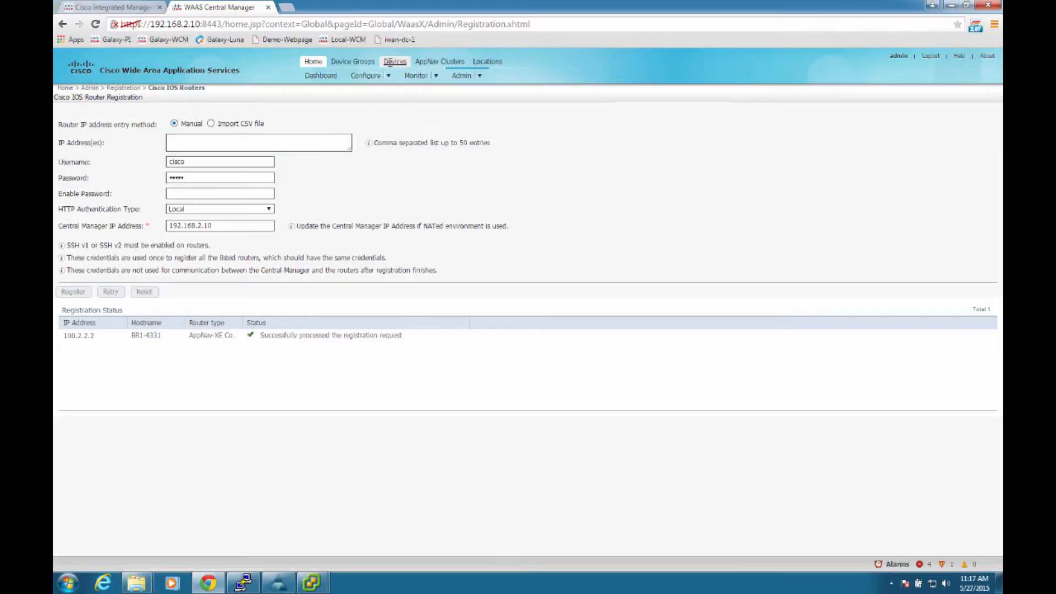
Step: Open the list of all devices and check BR1-4331's service type and management status
mouse_move(389, 62)
click(408, 101)
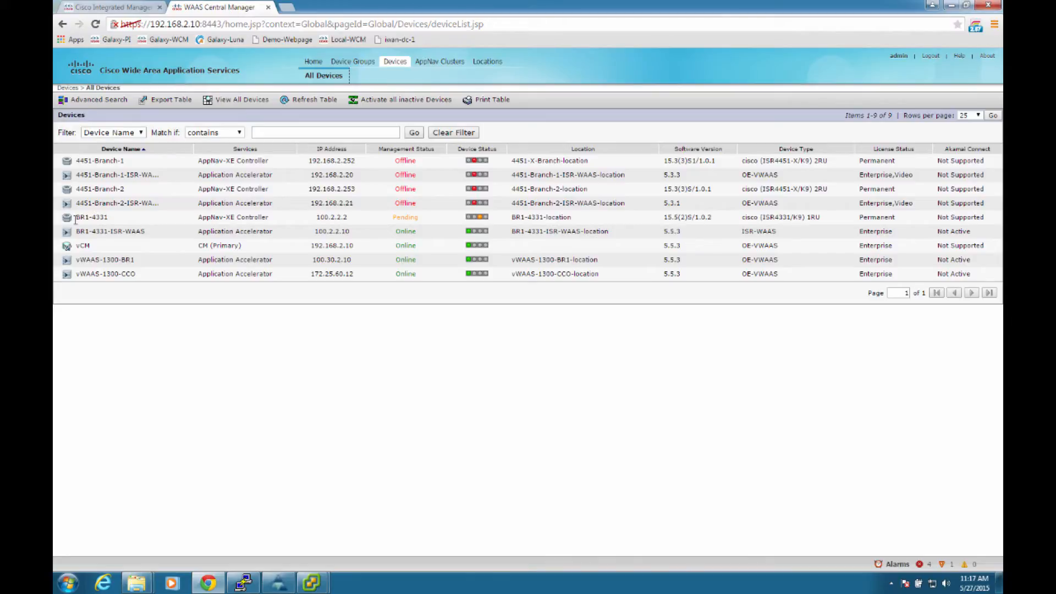
drag(77, 219, 106, 219)
drag(195, 220, 270, 218)
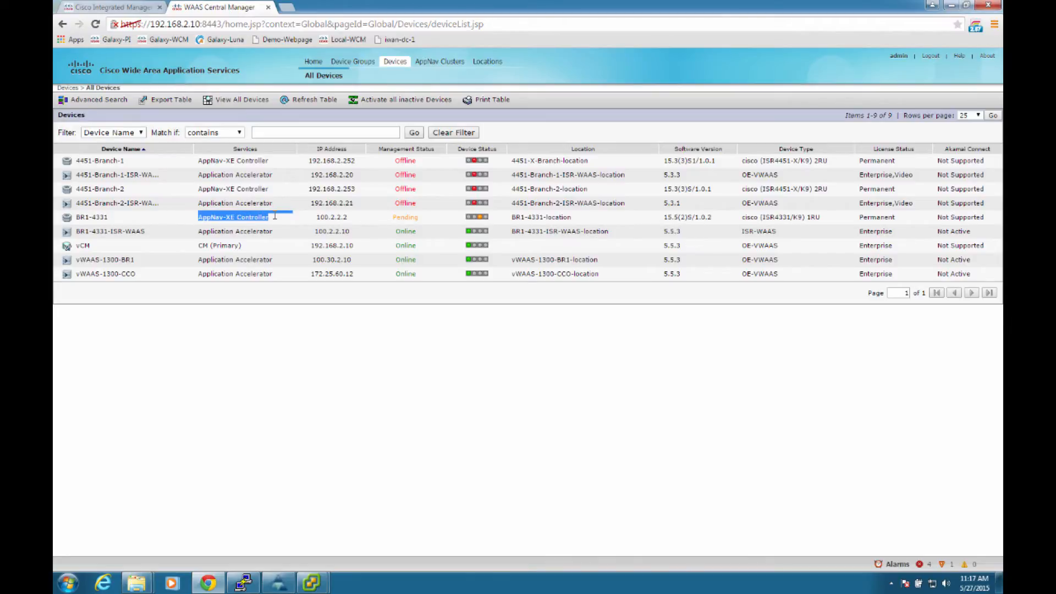
double_click(406, 218)
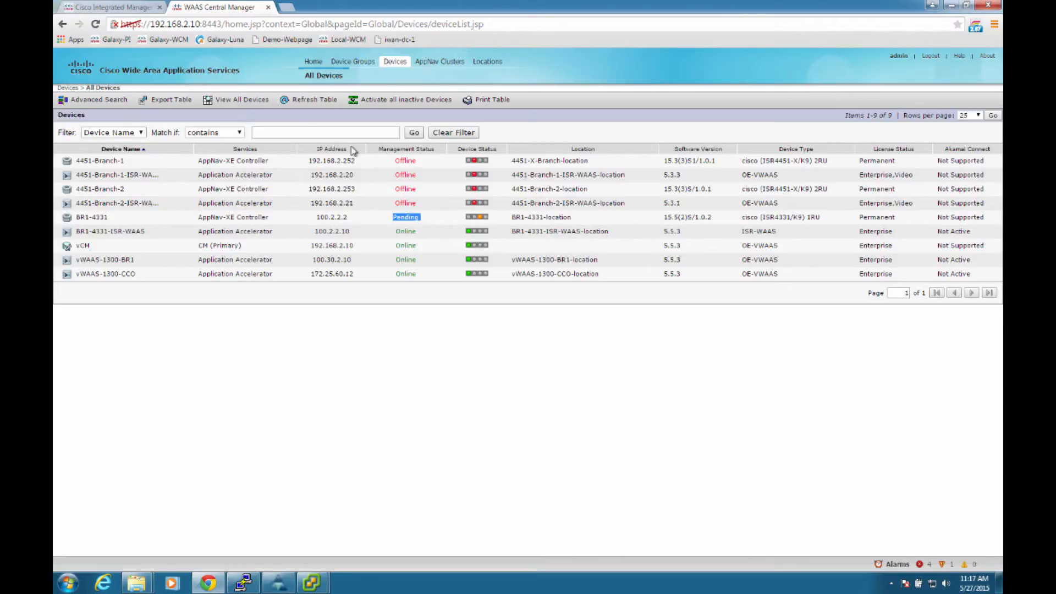
Step: Refresh the device table, inspect BR1-4331's alarm details, and refresh again to check its management status
click(289, 104)
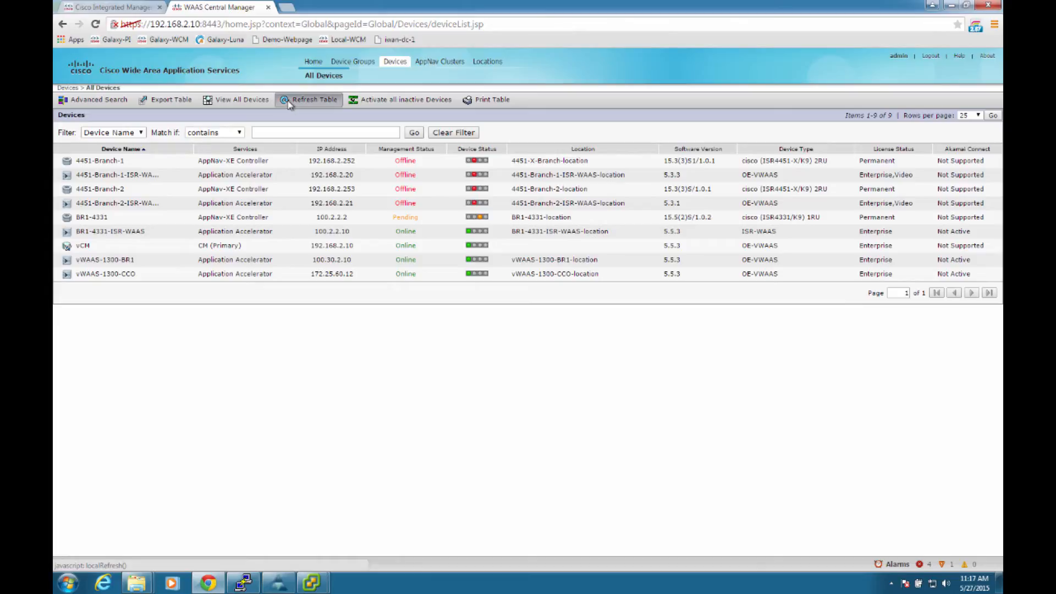
click(481, 220)
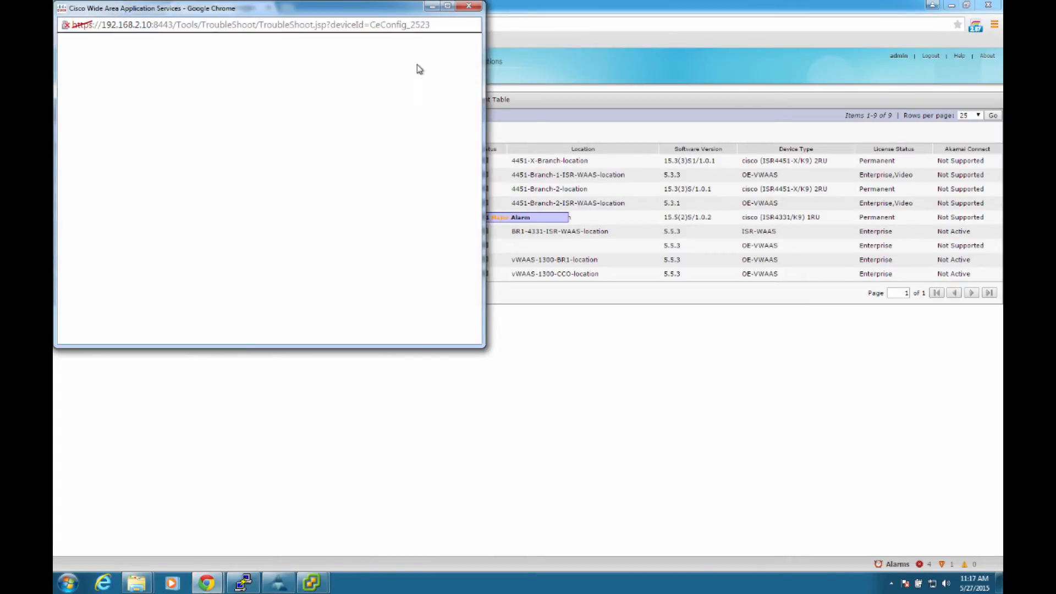
click(472, 7)
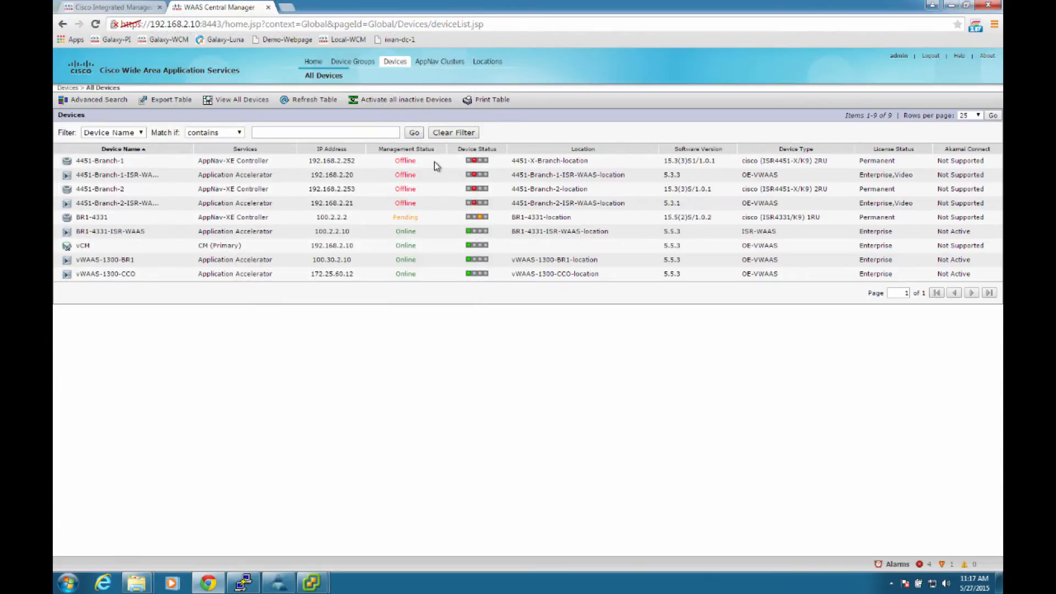
click(320, 103)
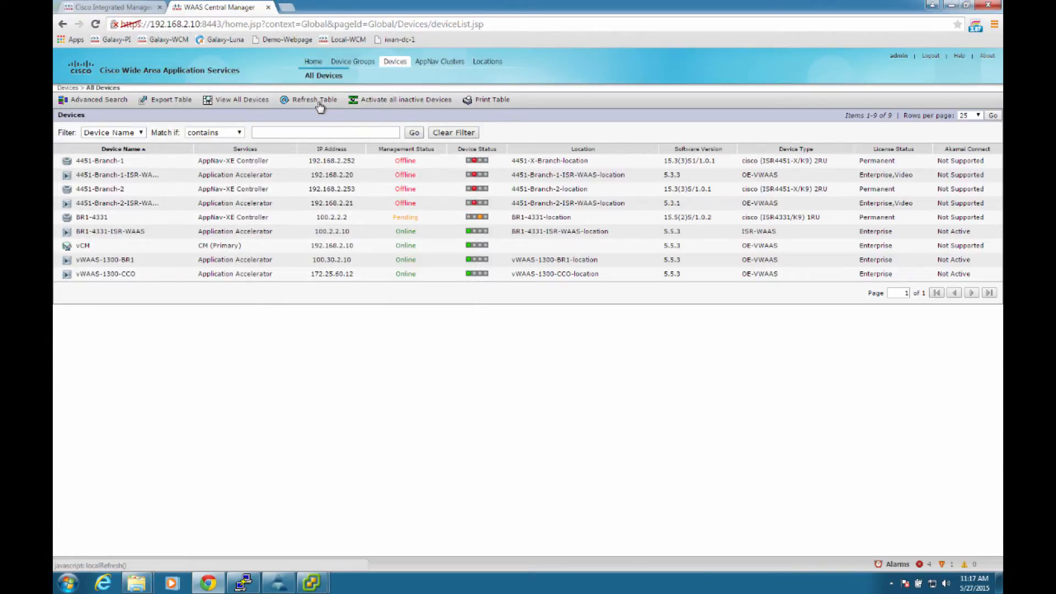
click(306, 105)
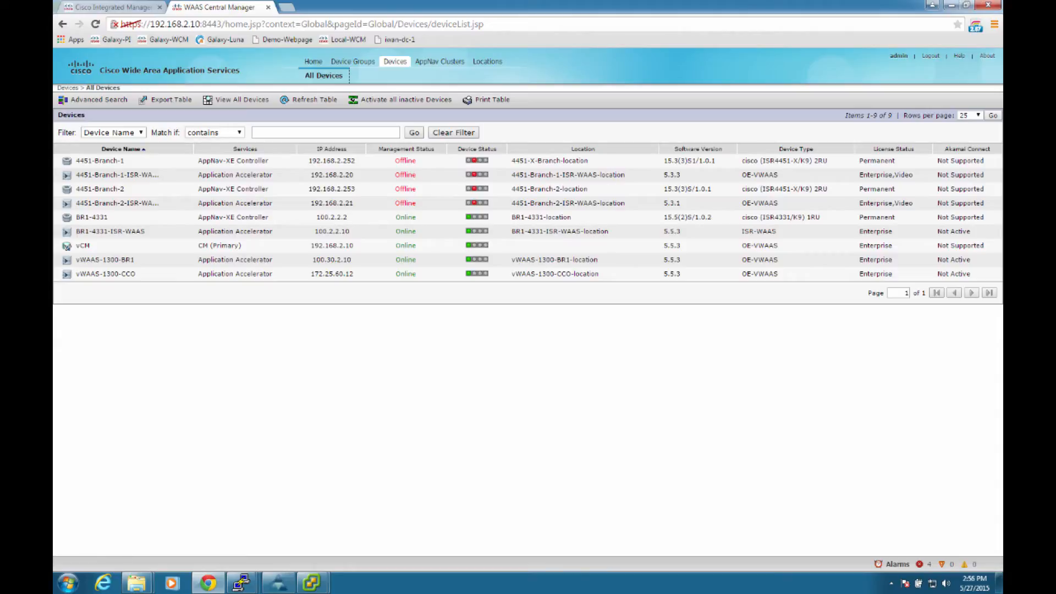
Step: Start the AppNav Cluster Wizard from the all-clusters page and set the AppNav platform to ISR AX Series
mouse_move(439, 62)
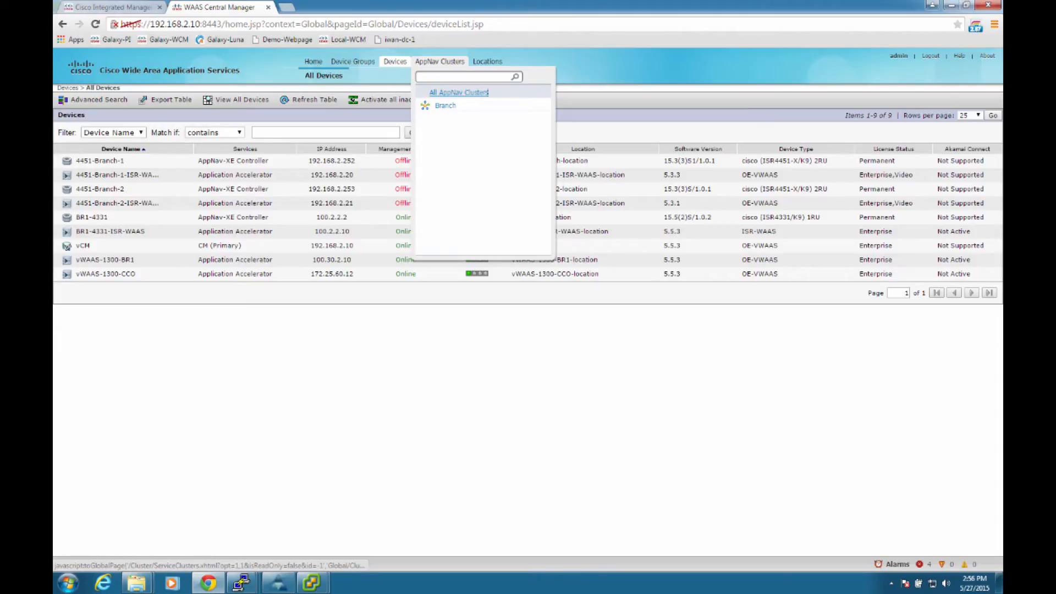
click(487, 92)
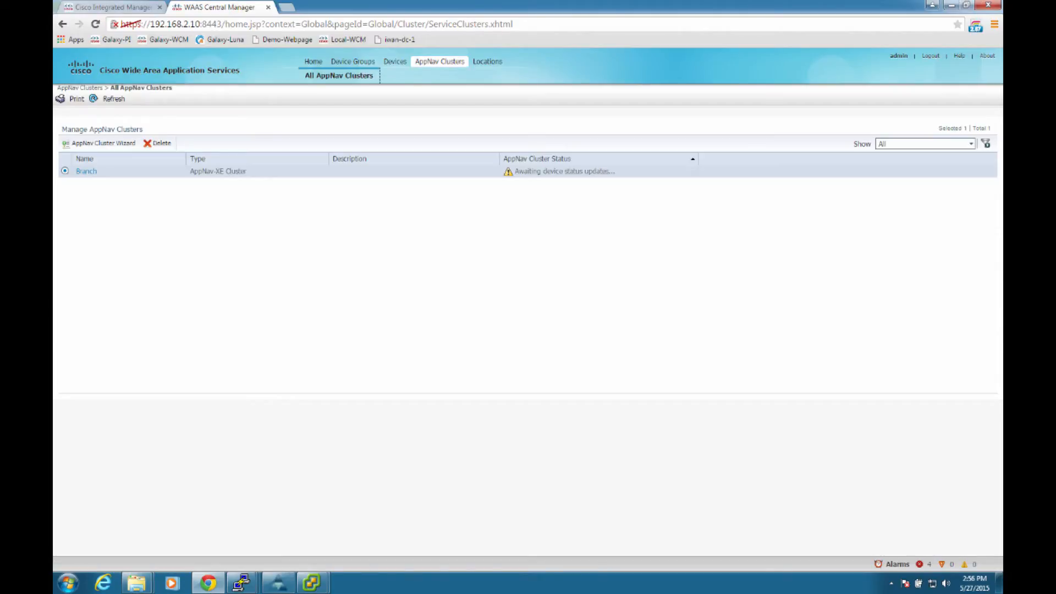
click(99, 143)
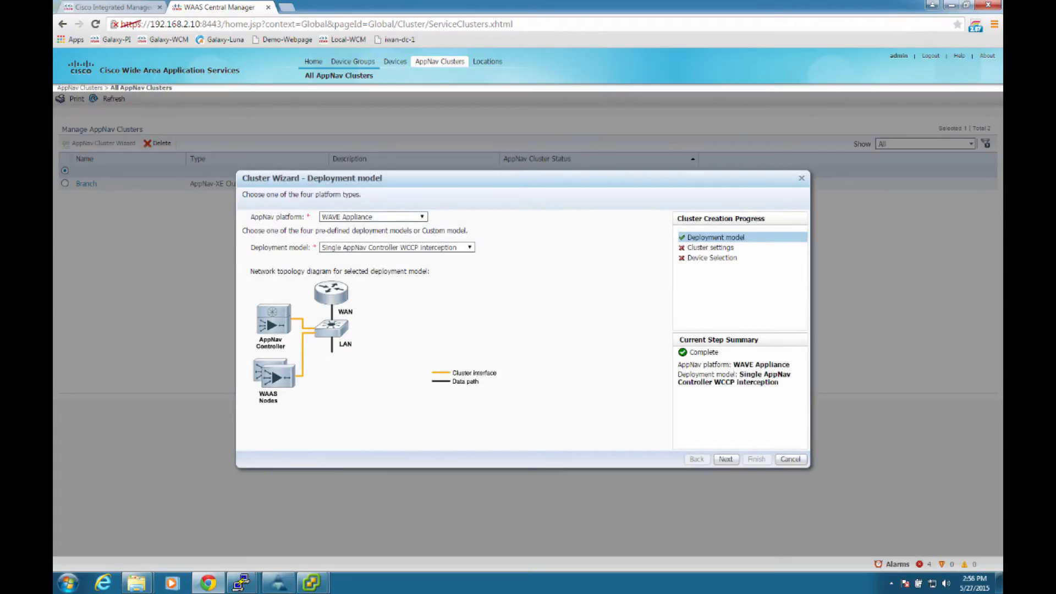
click(422, 217)
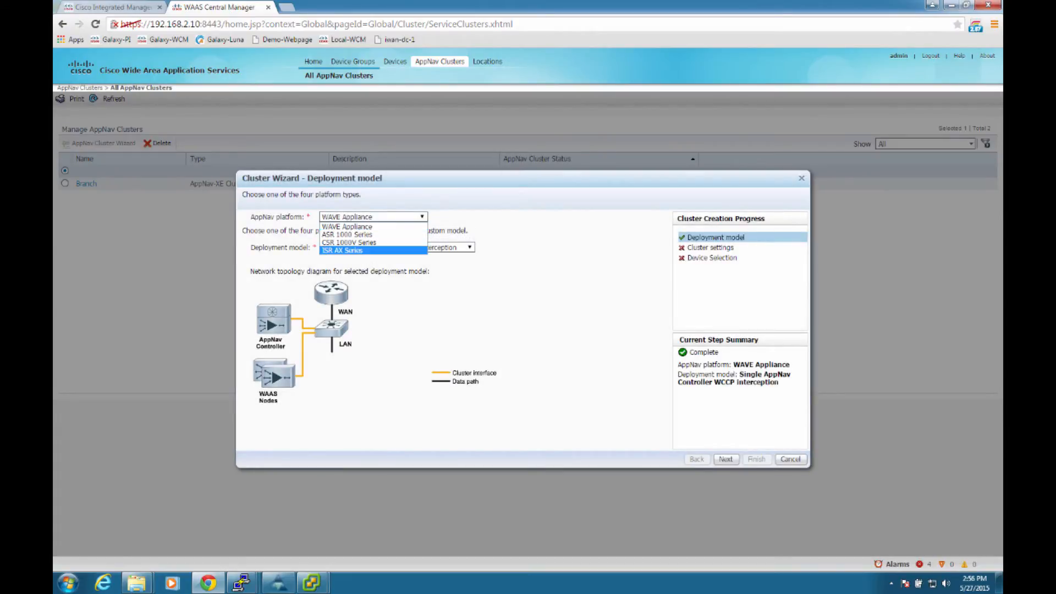
click(343, 250)
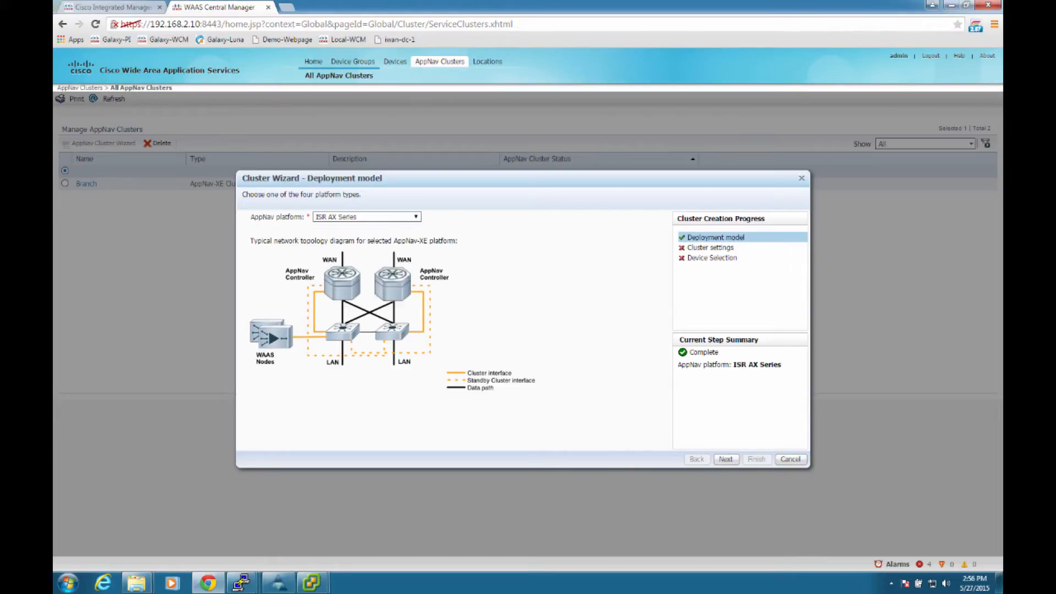
click(727, 459)
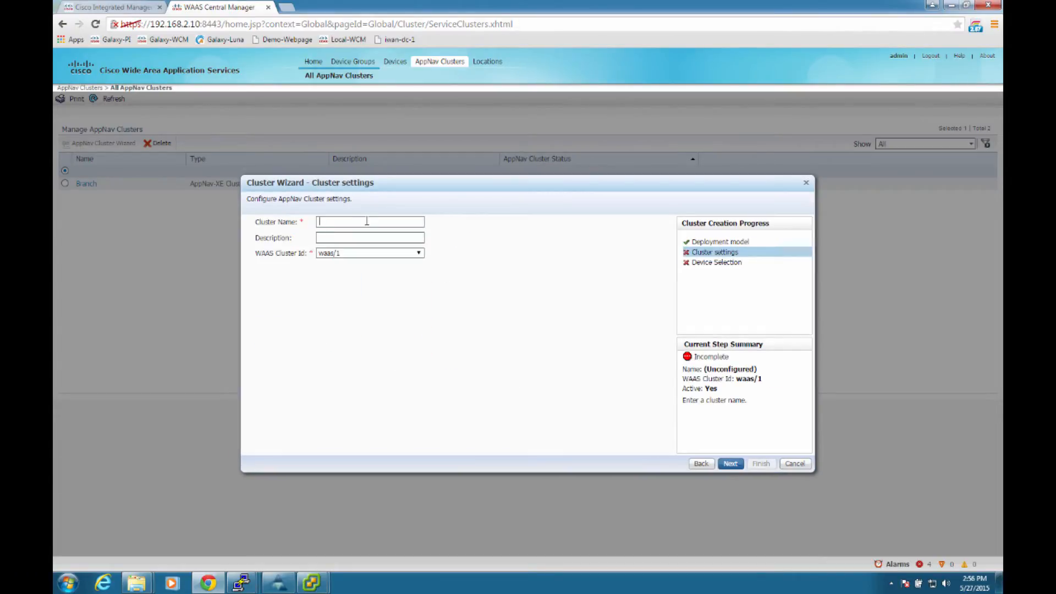
Step: Name the cluster BR1 and include vWAAS-1300-BR1 as its WAAS node alongside the BR1-4331 controller
text(BR1)
click(730, 463)
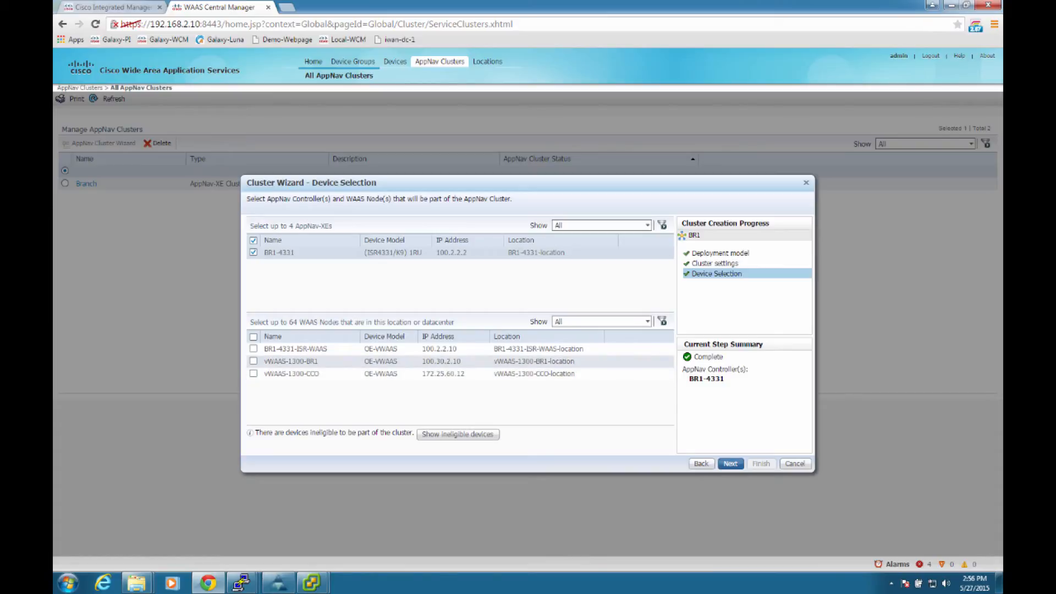
click(253, 362)
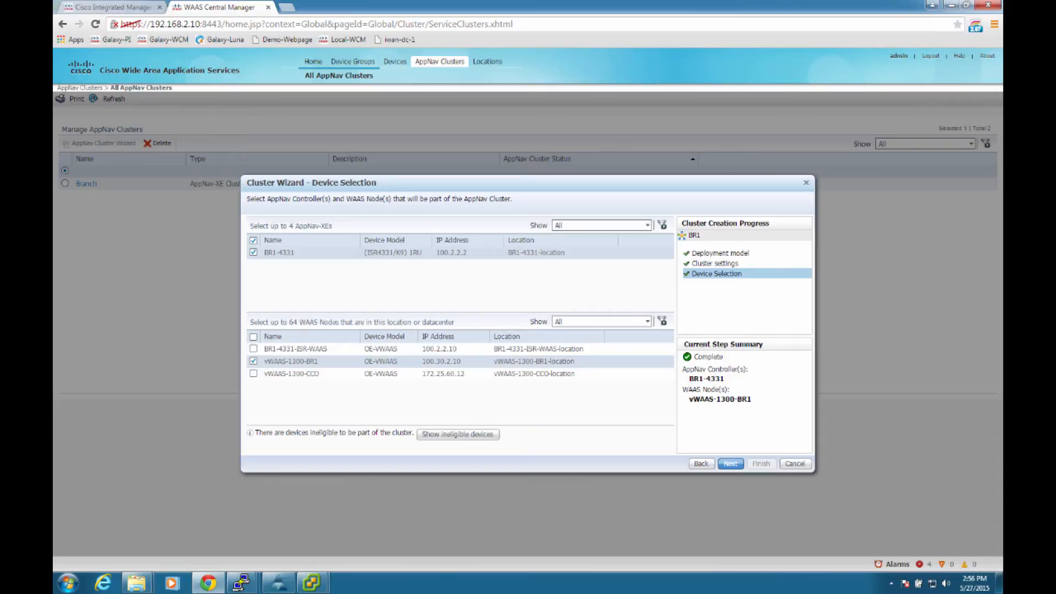
click(731, 464)
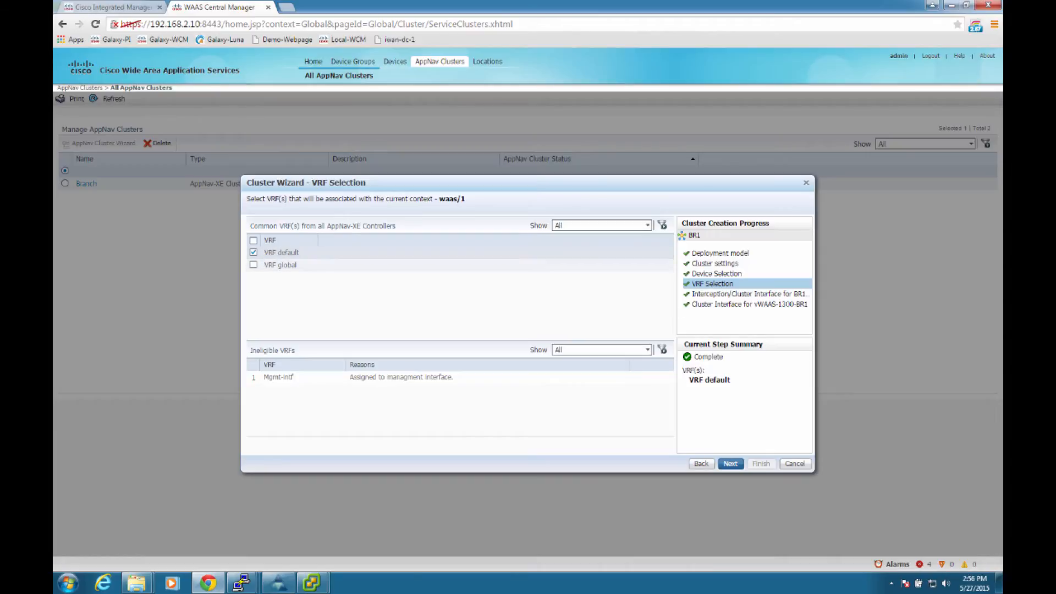
Step: Accept VRF default and set BR1-4331's cluster interface to GigabitEthernet0/0/1, keeping GigabitEthernet0/0/0 as the WAN interception interface
drag(462, 183, 478, 176)
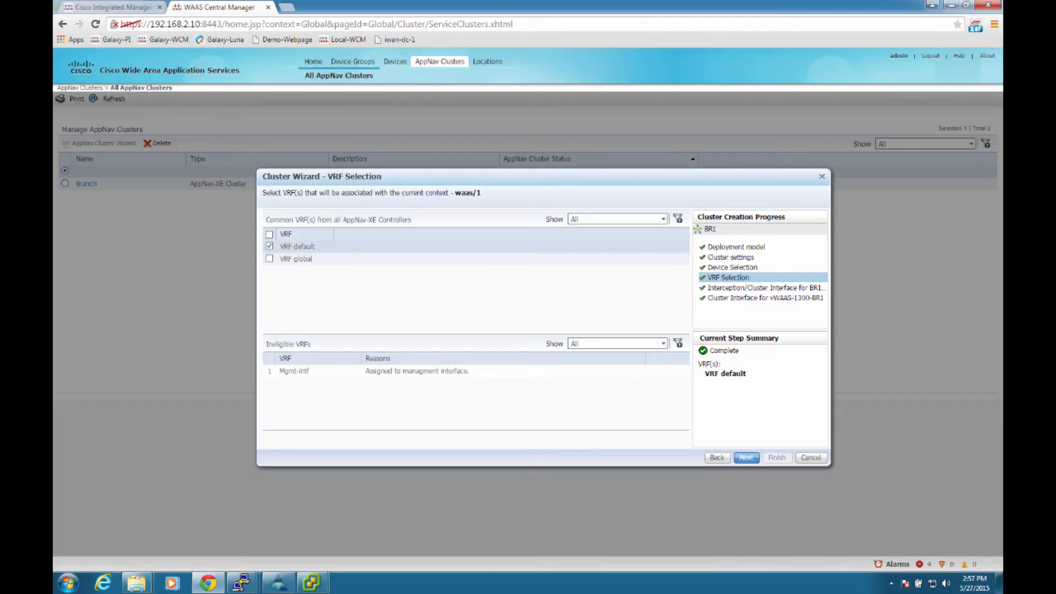
click(747, 457)
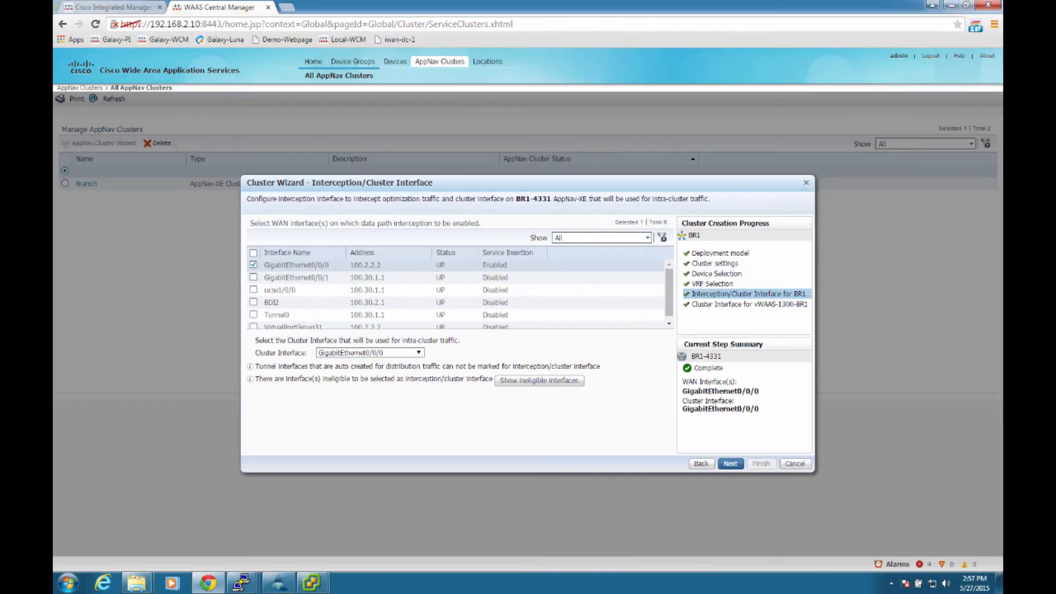
click(369, 353)
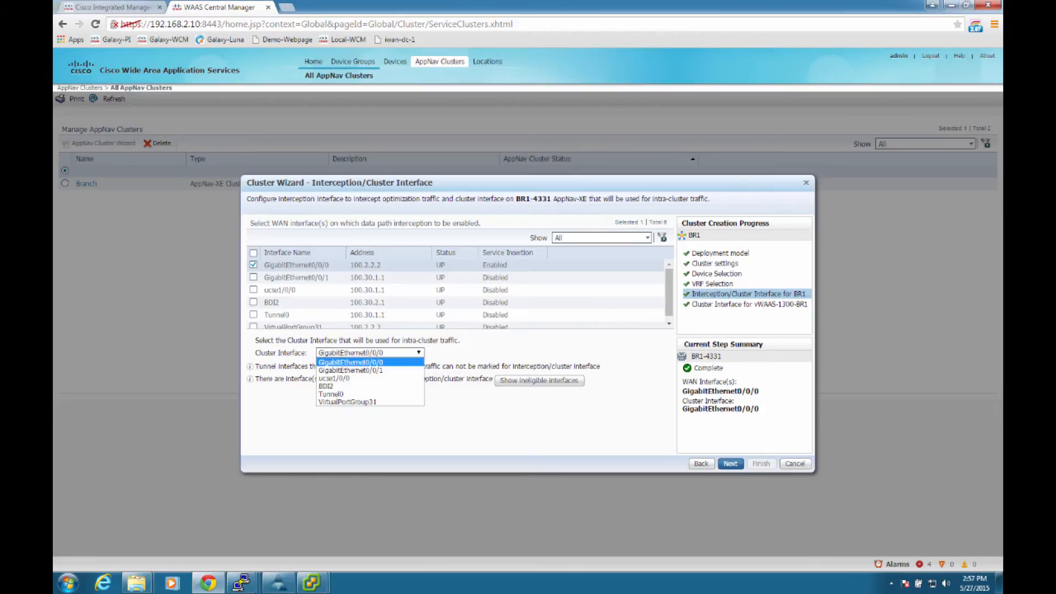
click(350, 371)
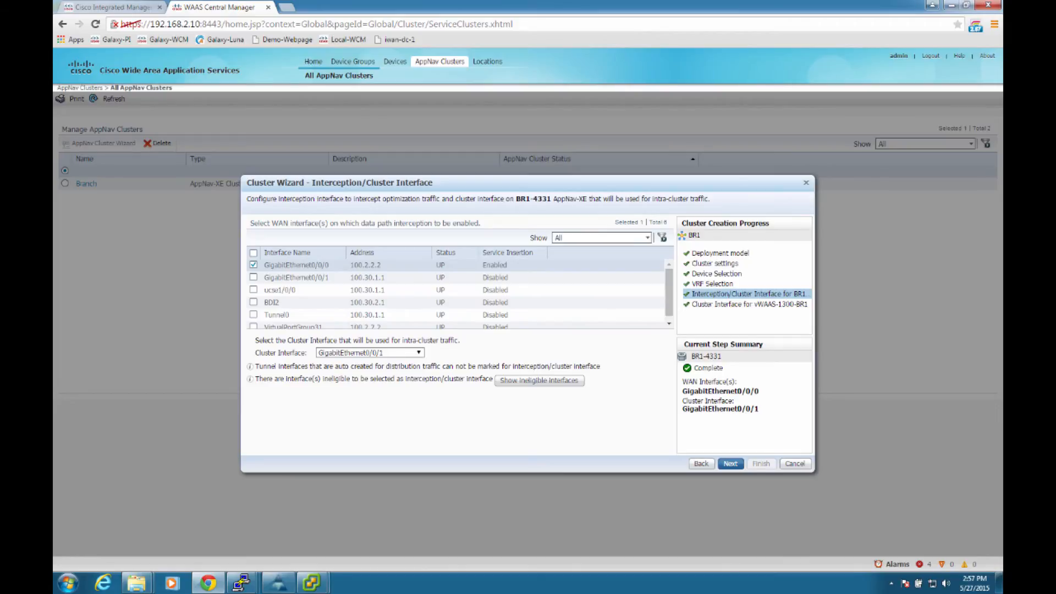
click(731, 464)
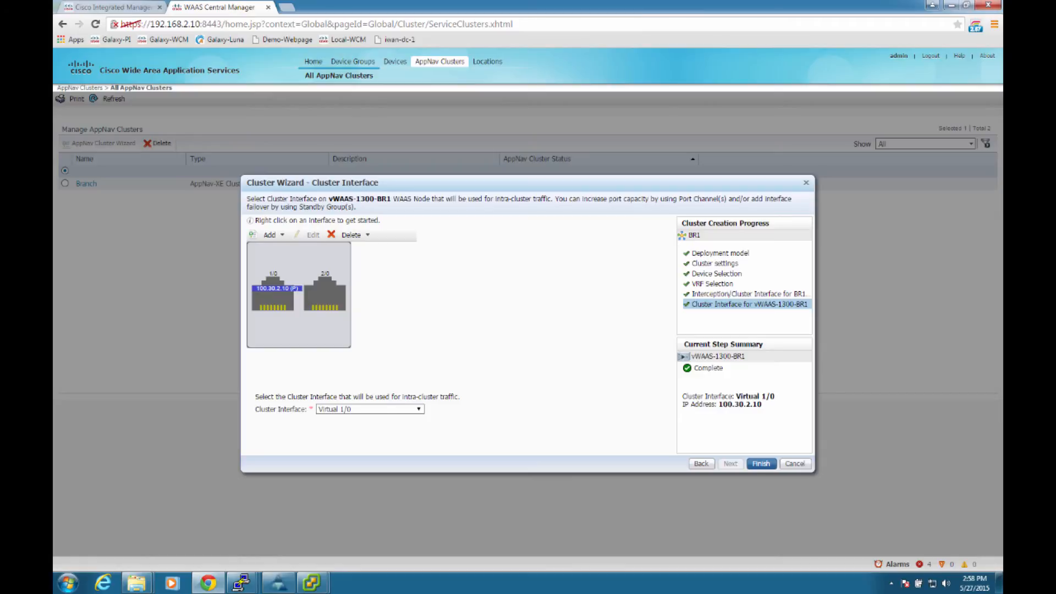
Step: Use Virtual 1/0 as the cluster interface on vWAAS-1300-BR1 and finish creating the cluster
click(419, 409)
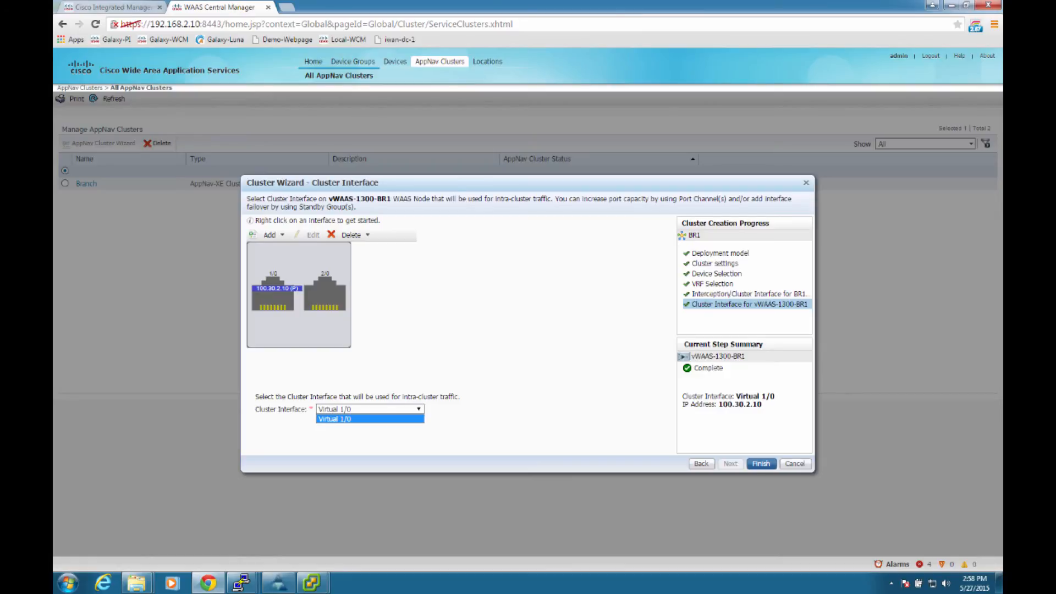
click(370, 419)
click(762, 464)
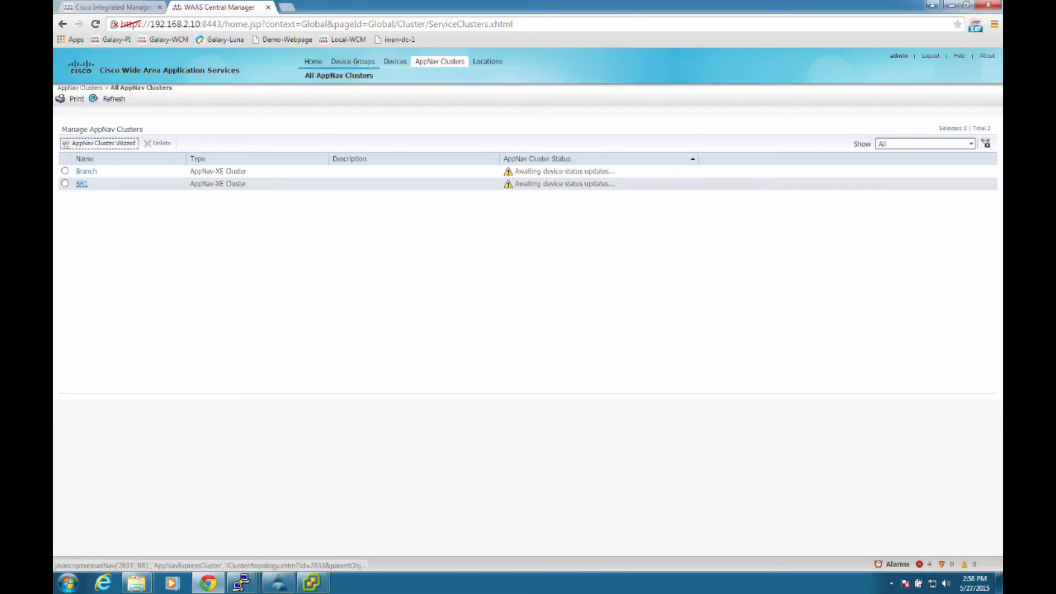
Step: Open the BR1 cluster's topology page and check the status of the BR1-4331 controller
click(81, 183)
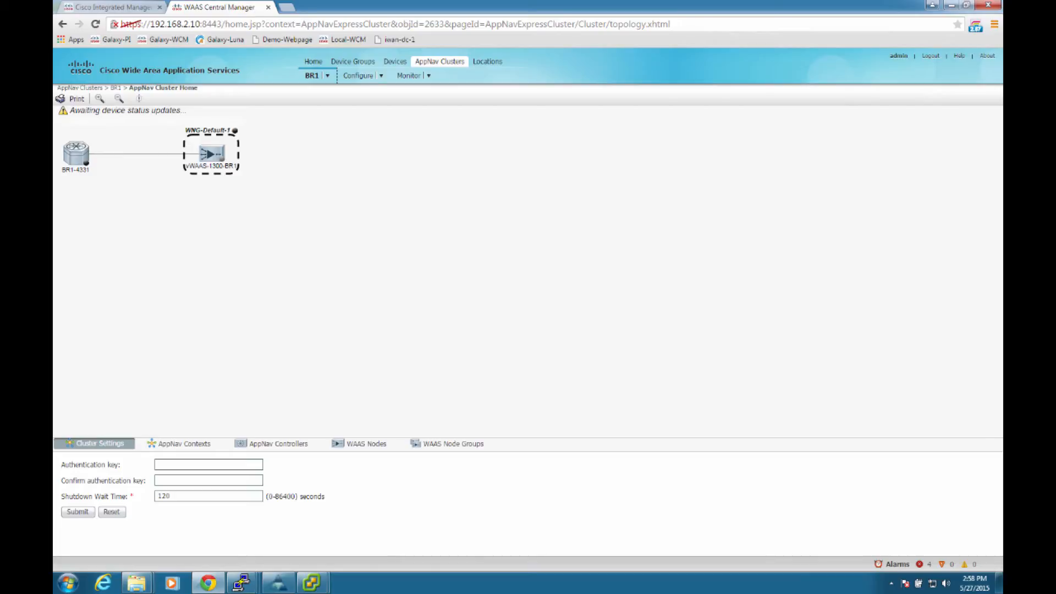
mouse_move(87, 163)
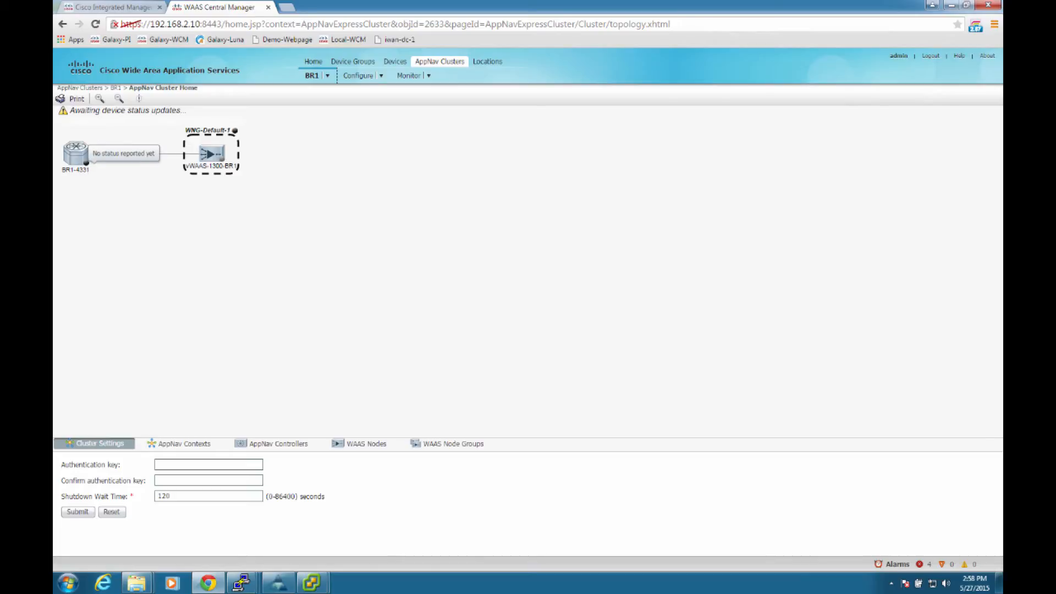
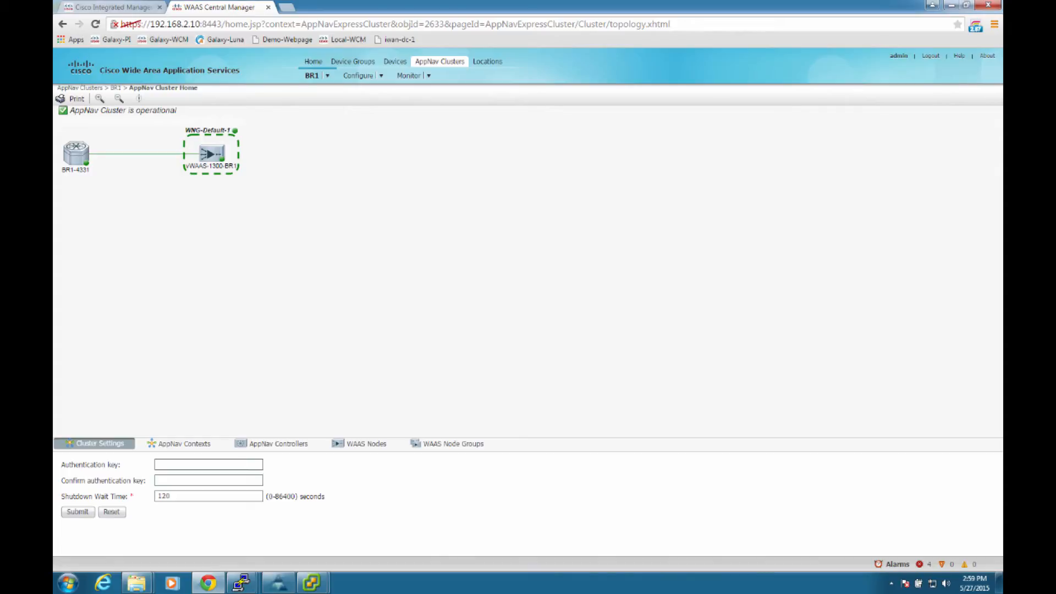
Step: Switch to the BR1-4331 PuTTY session and run sh service-insertion appnav-controller-group
click(242, 583)
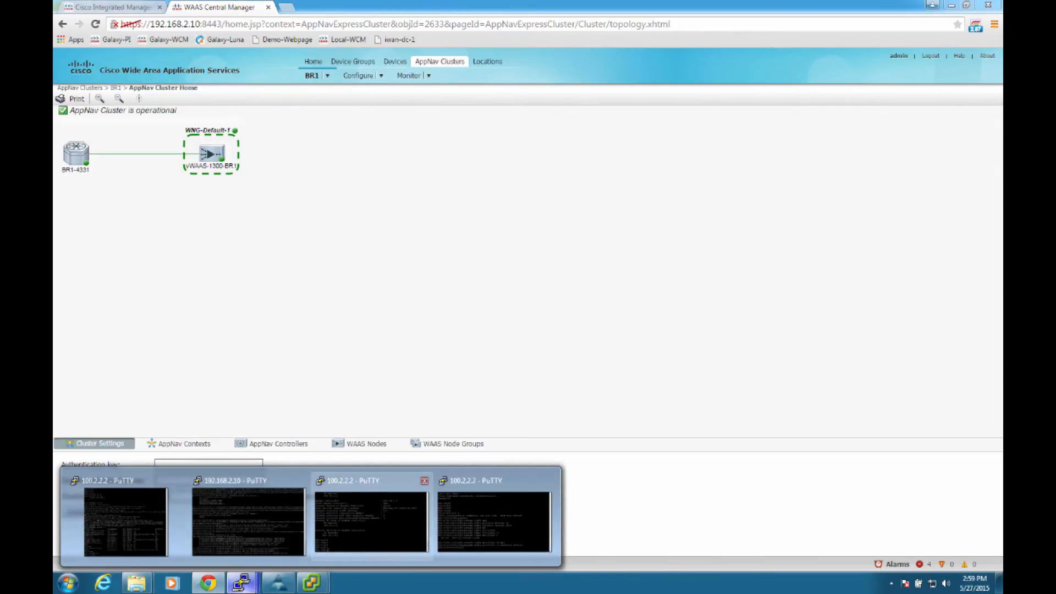
click(370, 520)
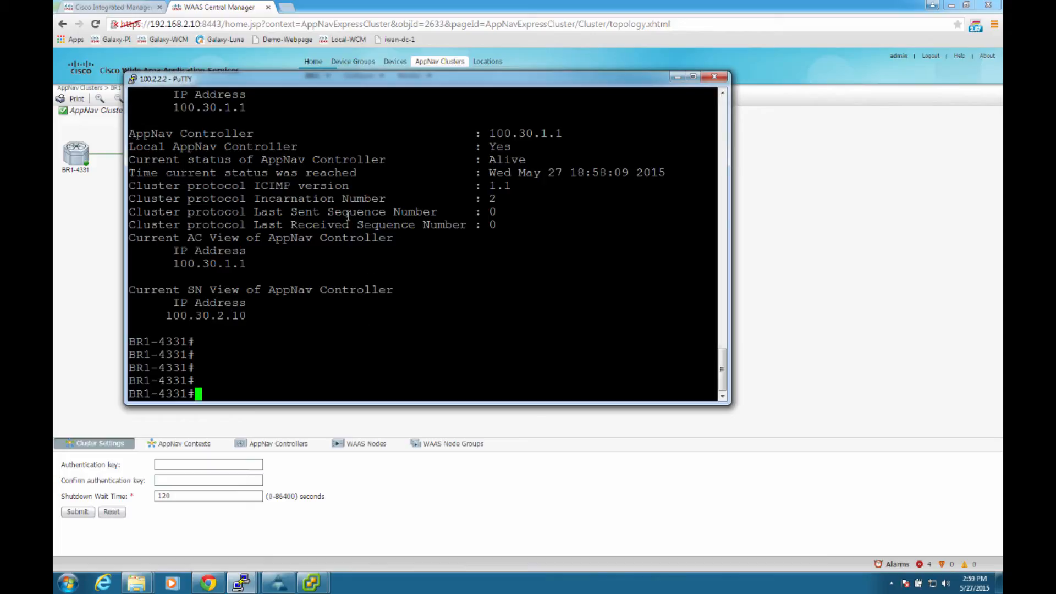
key(Up)
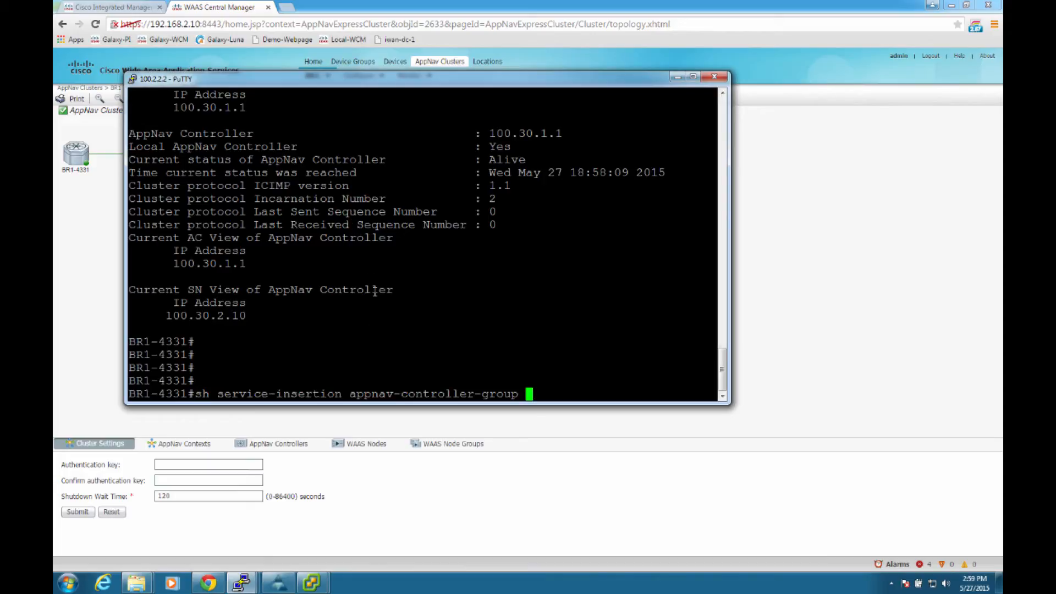
key(Return)
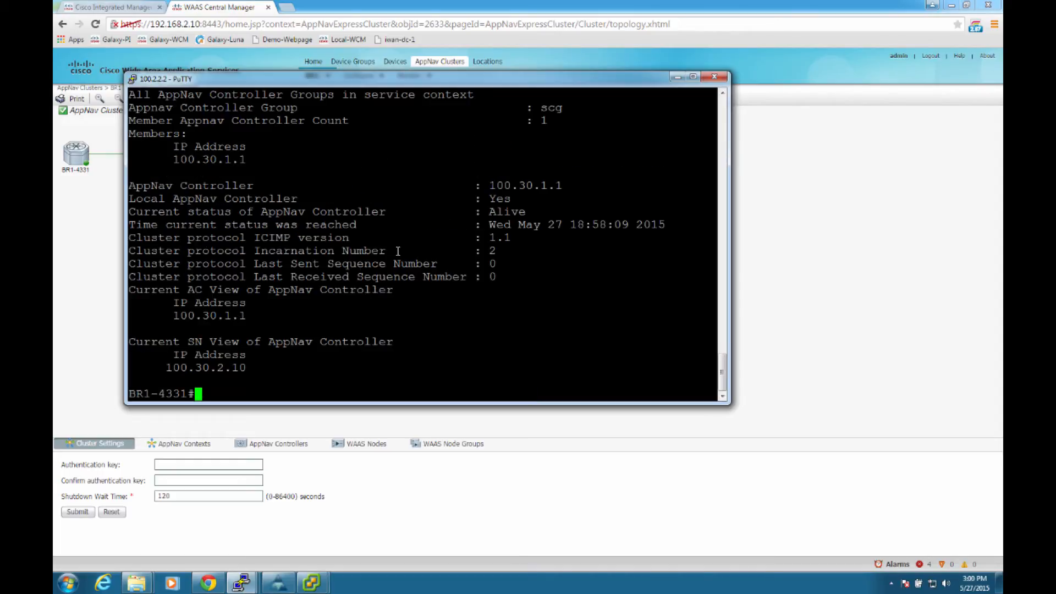
Step: Examine the controller group's member address, the local controller entry, and the controller's AC and SN view addresses
triple_click(231, 160)
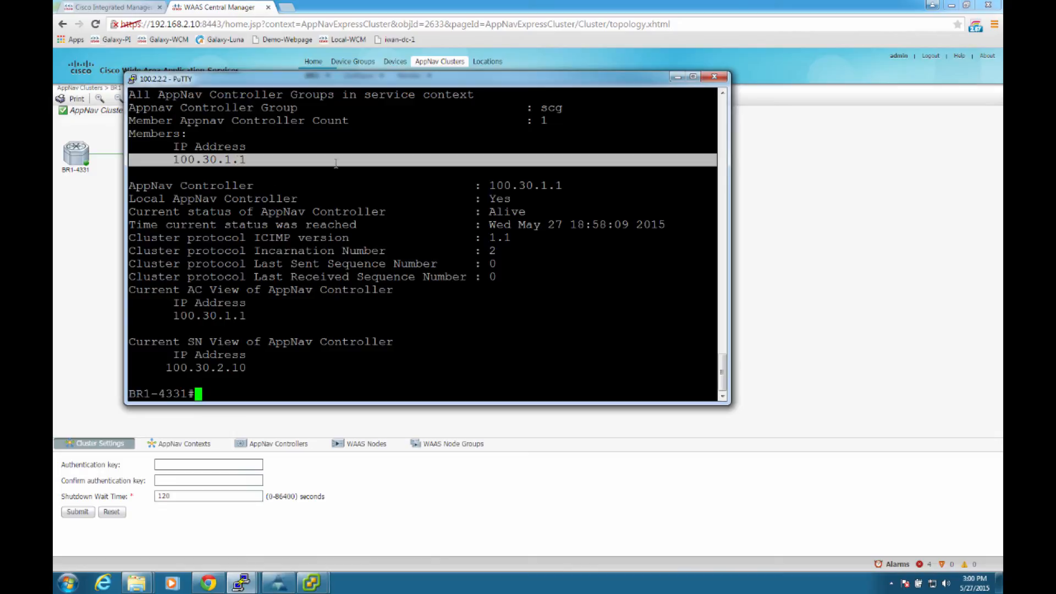
triple_click(505, 204)
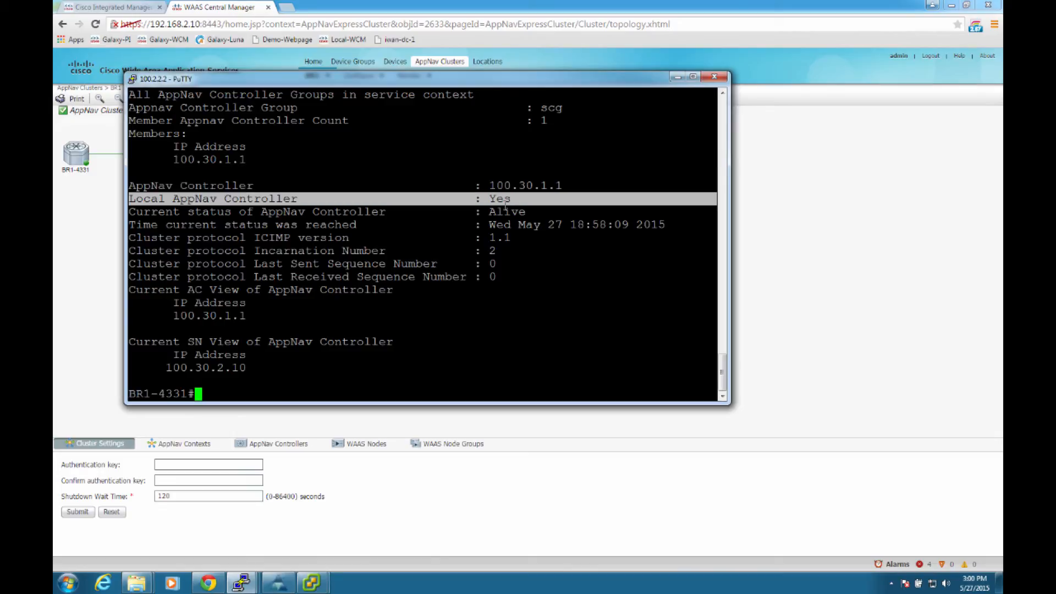
triple_click(236, 367)
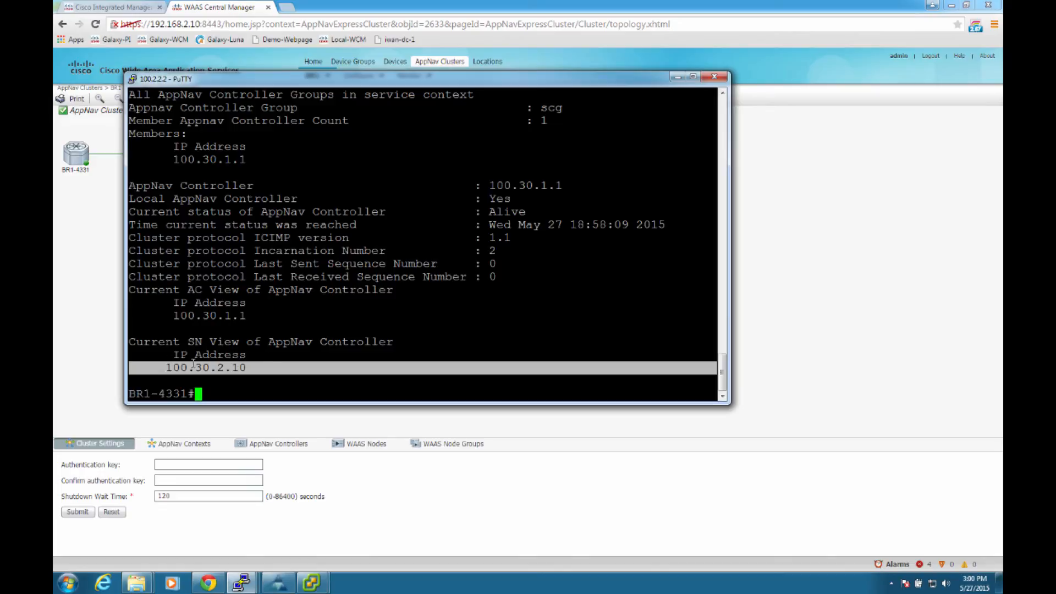
triple_click(227, 316)
click(221, 368)
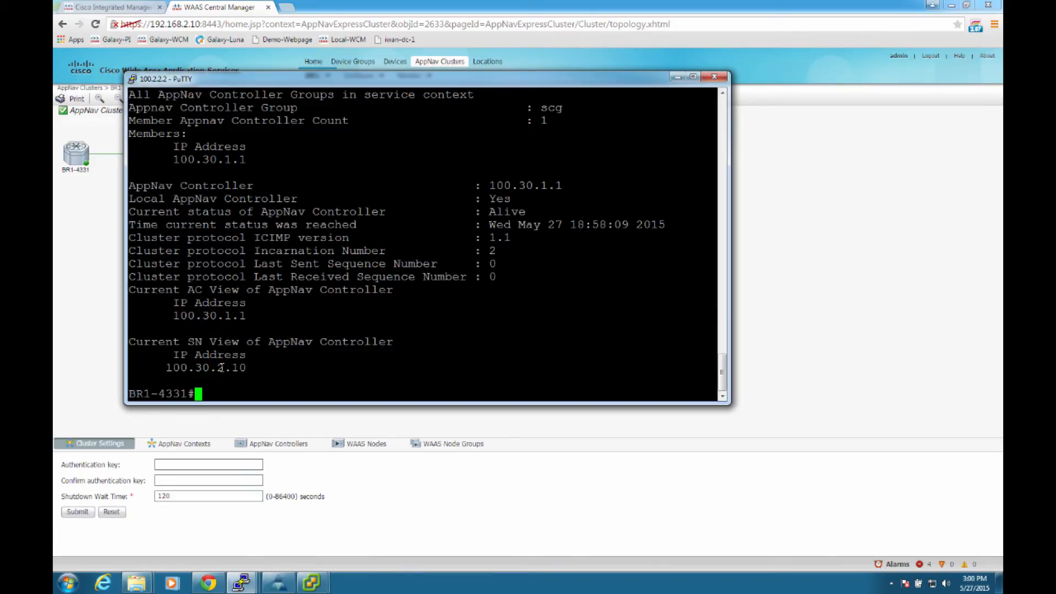
triple_click(221, 368)
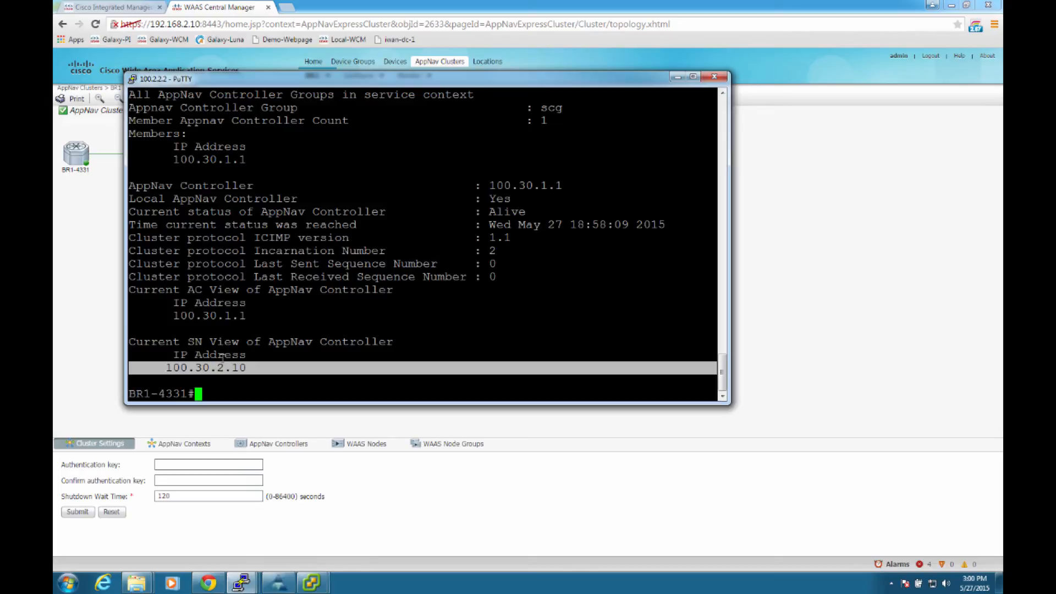
click(235, 368)
Step: List the service-insertion show options and run sh service-insertion config appnav-controller-group on BR1-4331
text(sh )
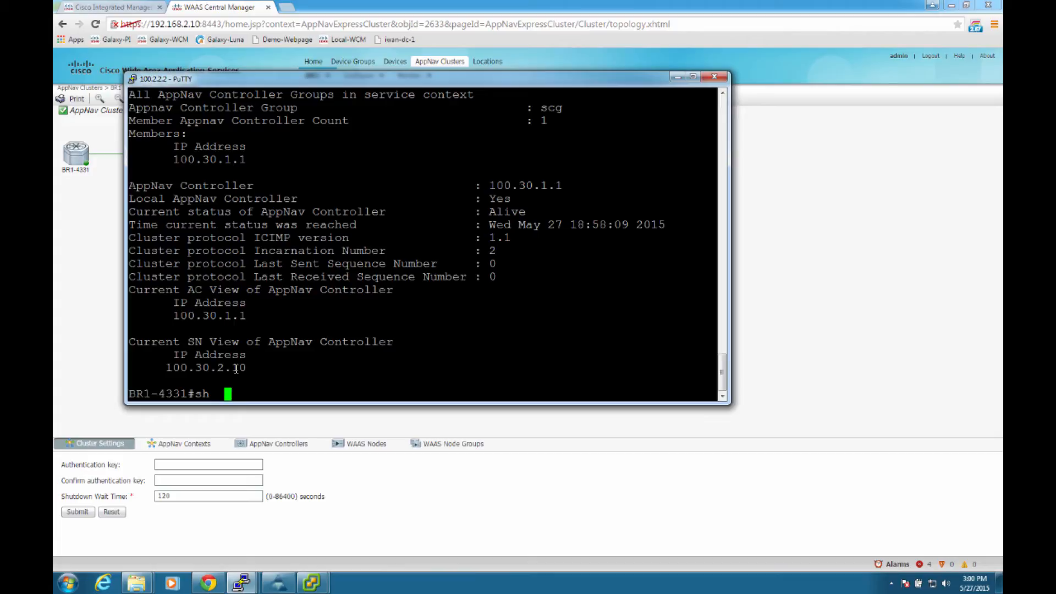
text( serv)
key(Tab)
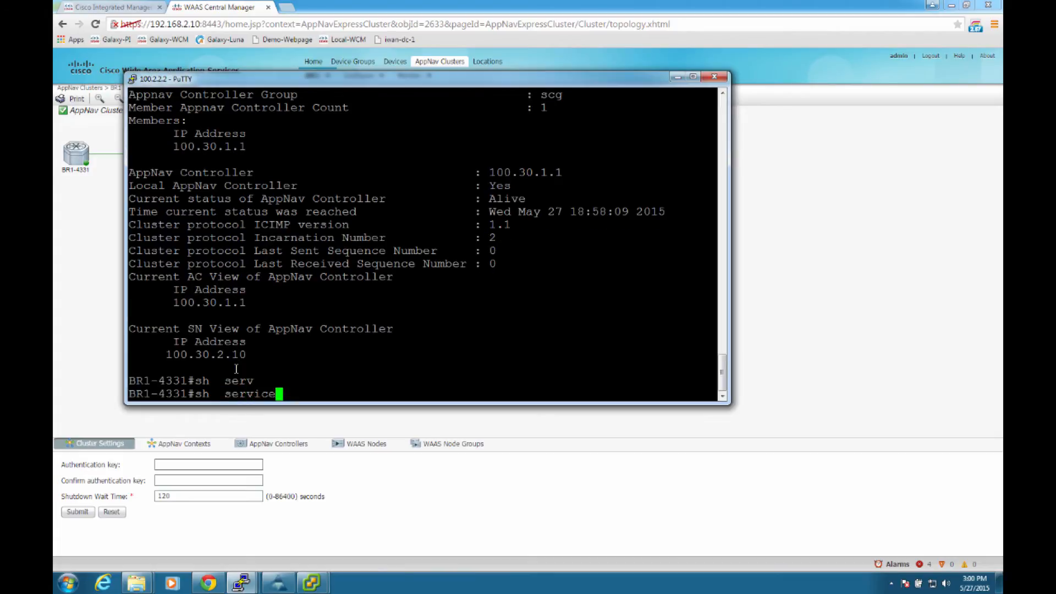
text(-ins)
key(Tab)
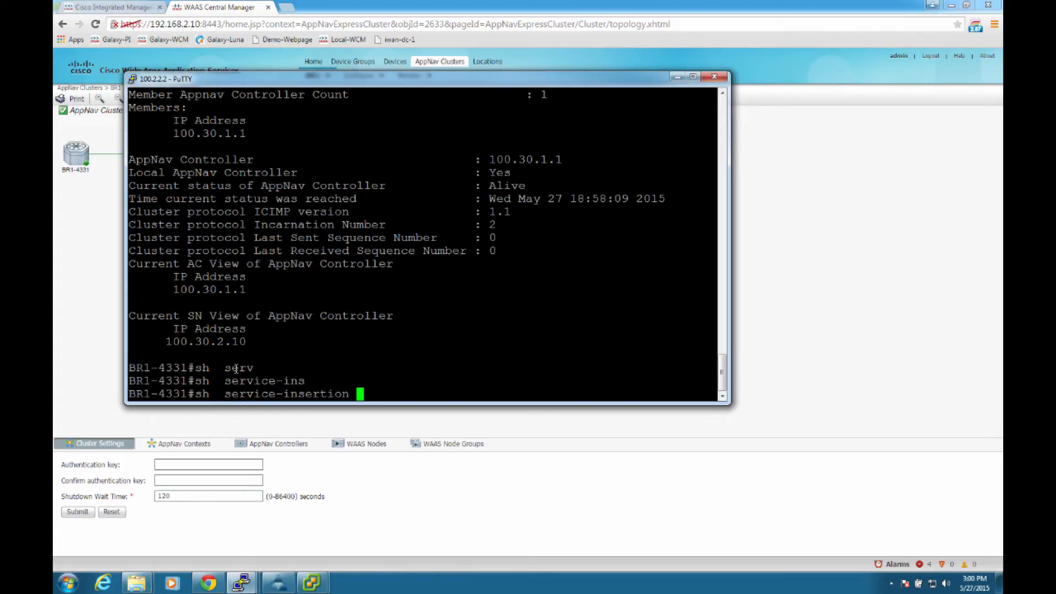
text(?)
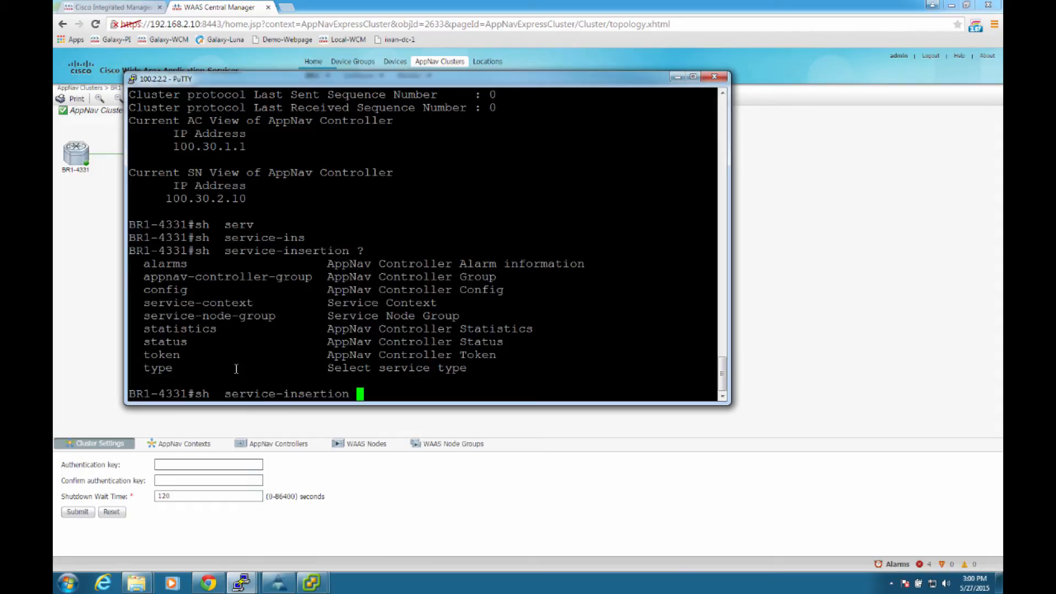
text(conf)
key(Tab)
text(?)
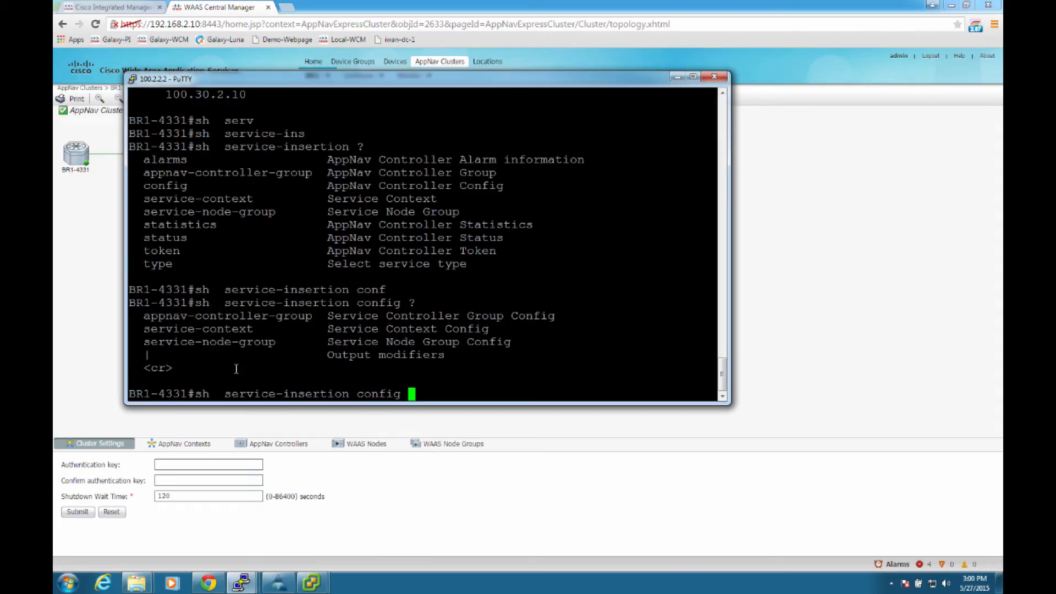
text(ap)
key(Tab)
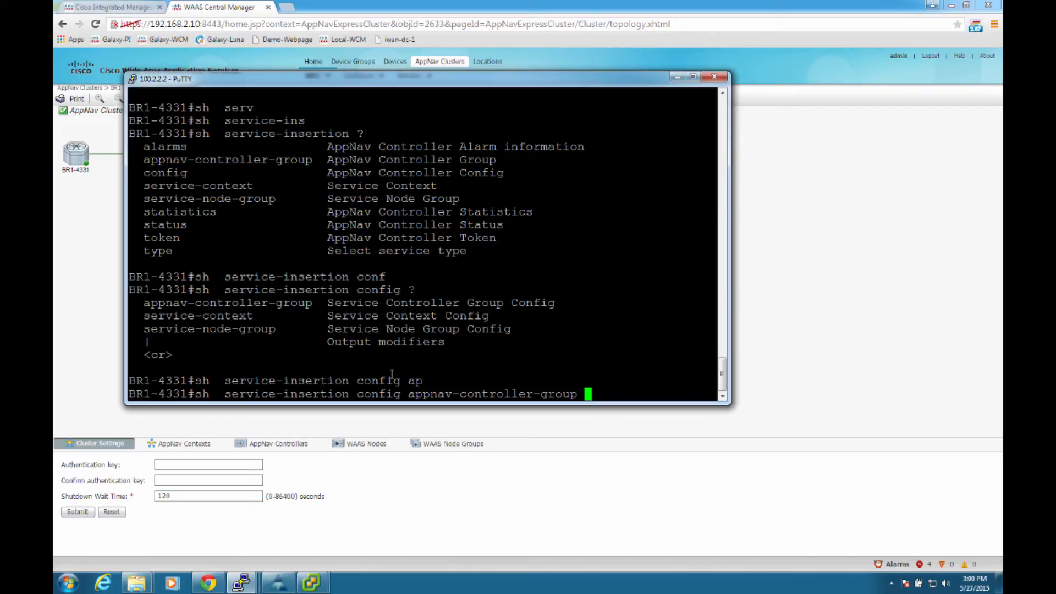
key(Return)
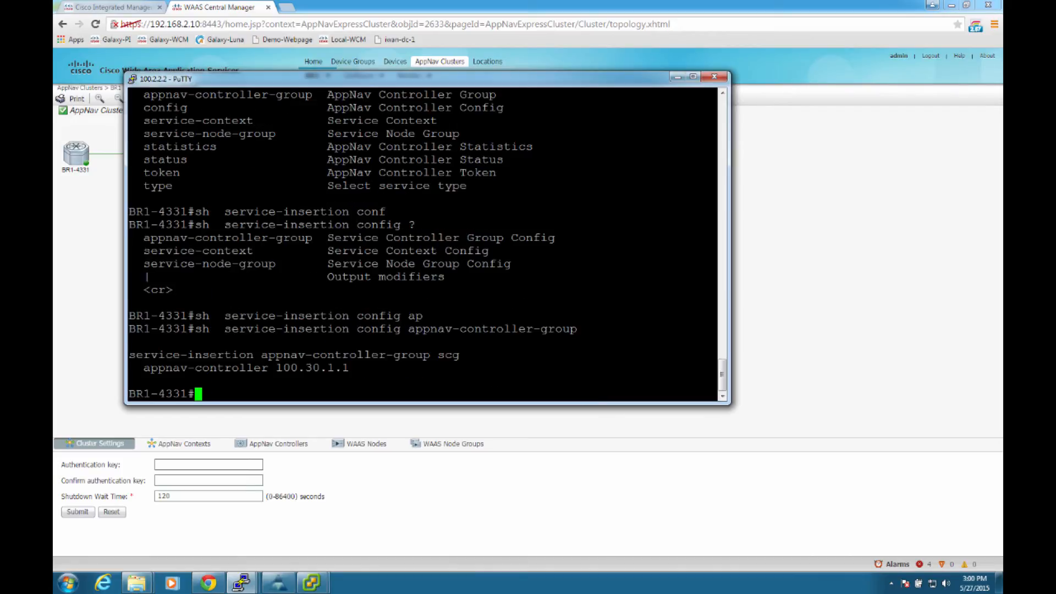
Step: Run sh service-insertion config service-context on BR1-4331 and check the service policy assigned to the context
key(Up)
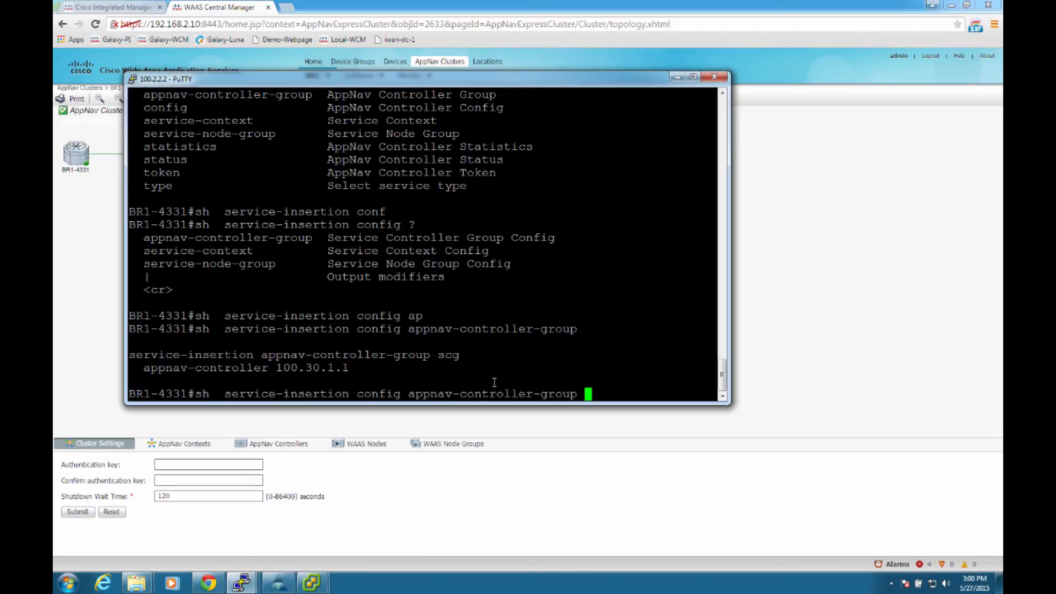
key(BackSpace)
key(BackSpace)
key(BackSpace)
key(BackSpace)
key(BackSpace)
key(BackSpace)
key(BackSpace)
key(BackSpace)
key(BackSpace)
key(BackSpace)
key(BackSpace)
key(BackSpace)
key(BackSpace)
key(BackSpace)
key(BackSpace)
key(BackSpace)
key(BackSpace)
key(BackSpace)
key(BackSpace)
key(BackSpace)
key(BackSpace)
key(BackSpace)
key(BackSpace)
key(BackSpace)
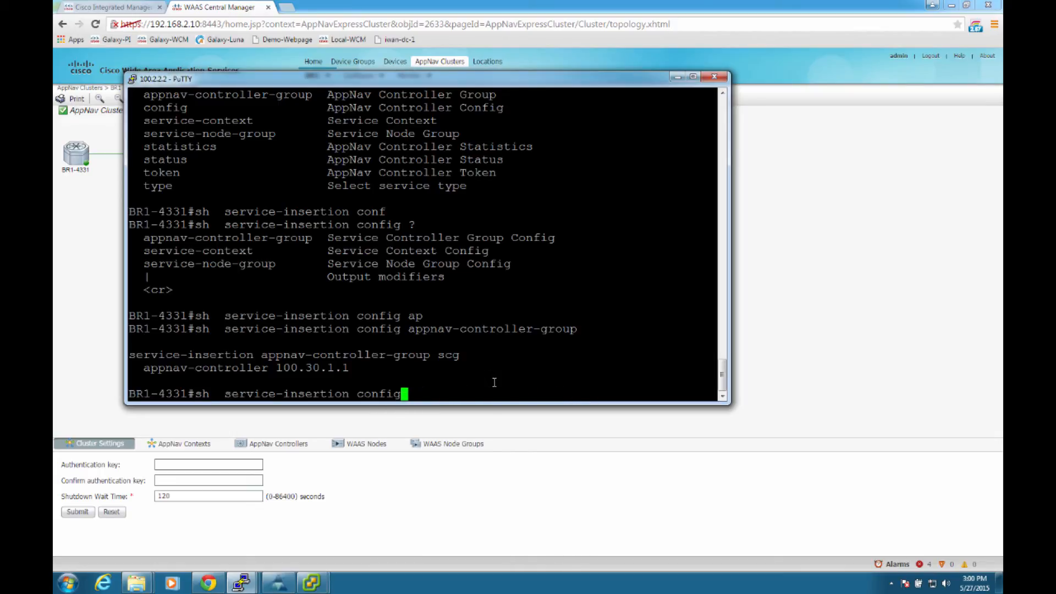
key(BackSpace)
text(g ser)
key(Tab)
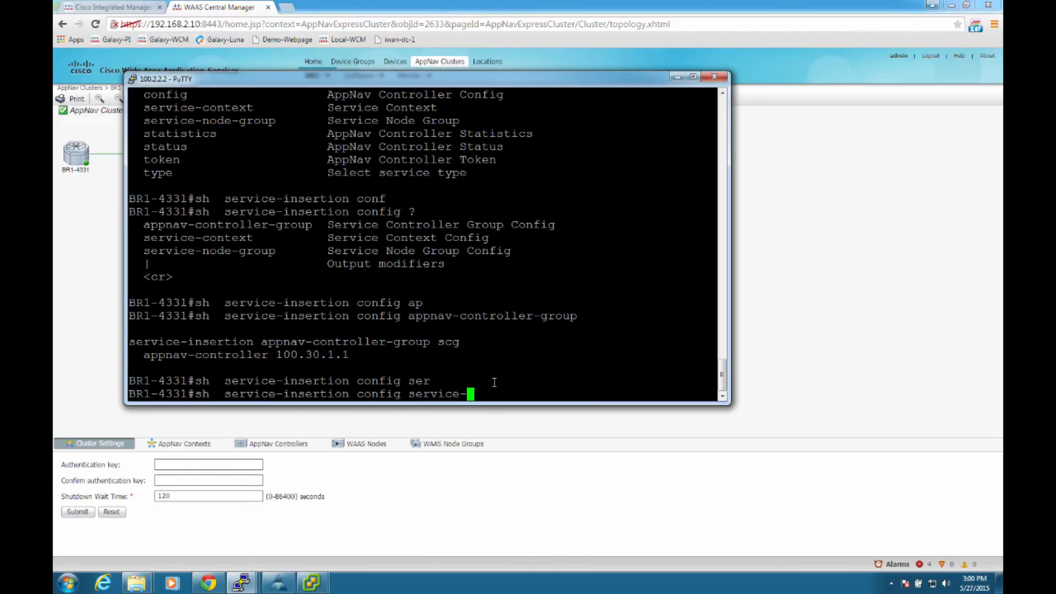
text(con)
key(Tab)
key(Return)
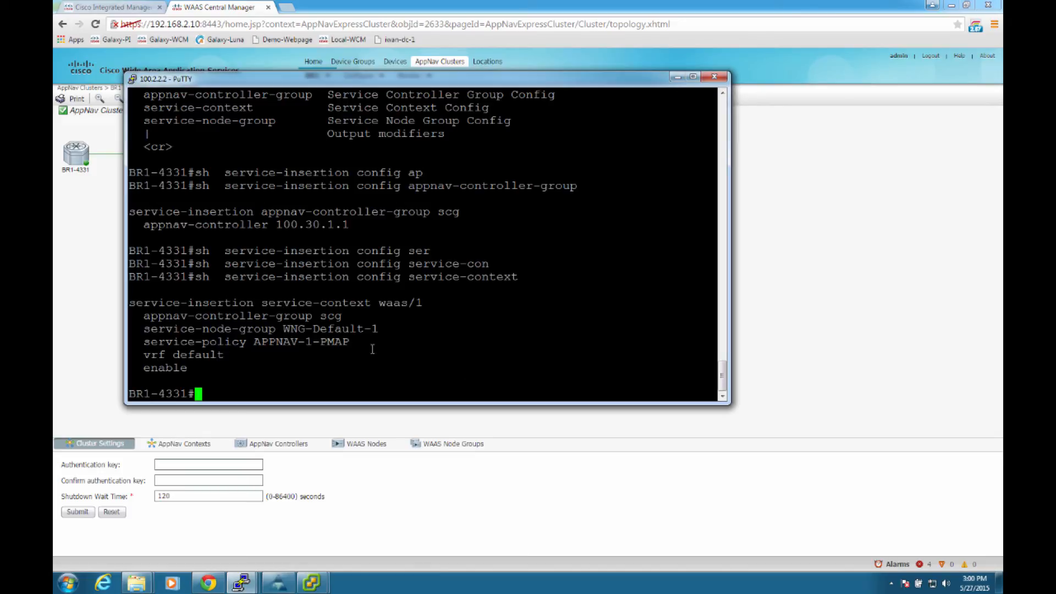
triple_click(298, 343)
click(299, 343)
Step: Look for a service-policy show command and list the available options of show service-insertion
text(show service-po)
key(Tab)
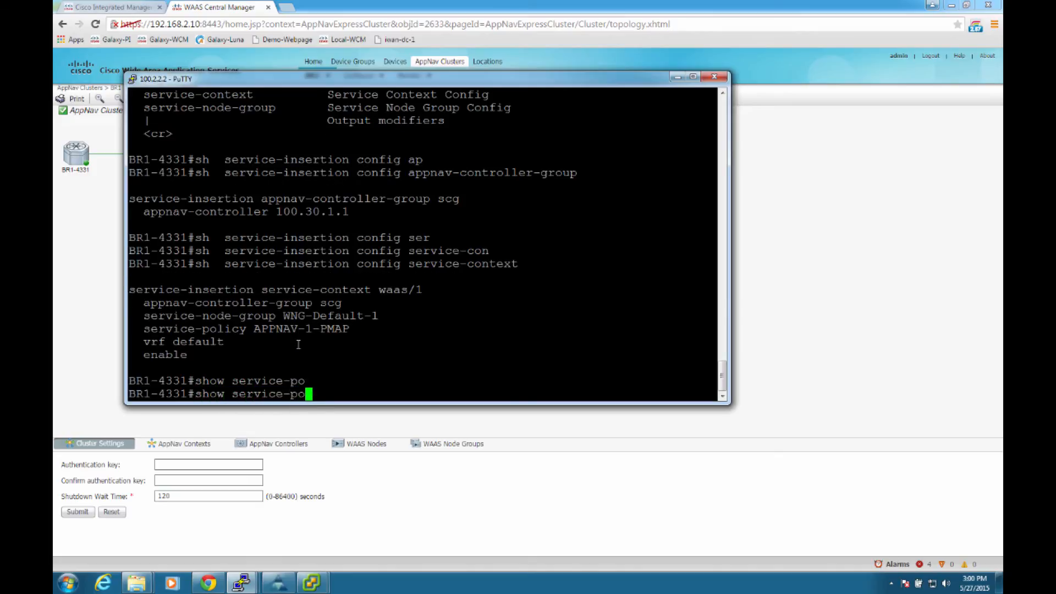
text(l)
key(Tab)
key(BackSpace)
key(BackSpace)
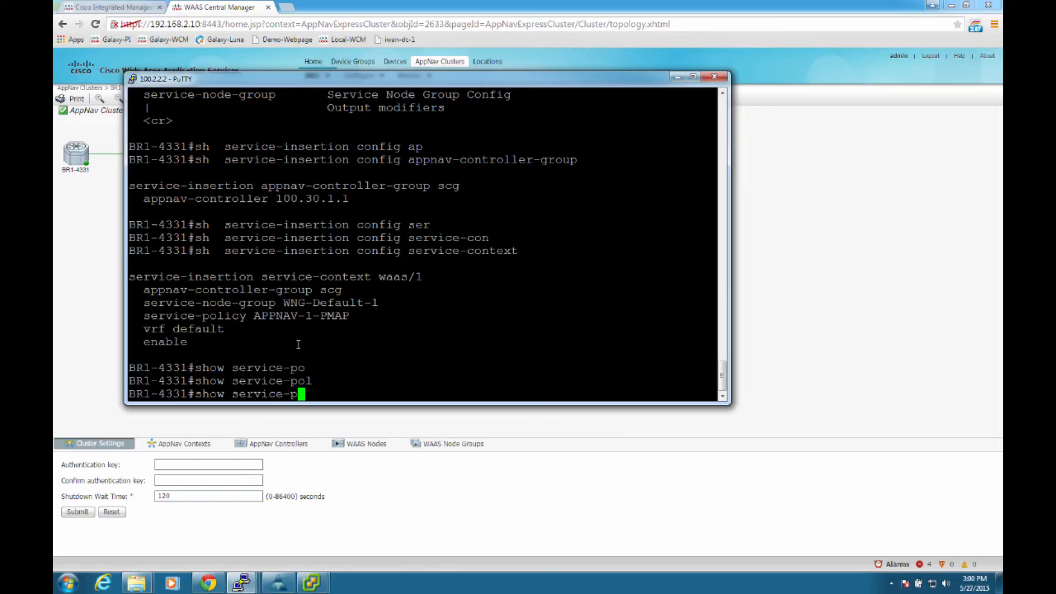
key(BackSpace)
key(Tab)
text(i)
key(Tab)
text(?)
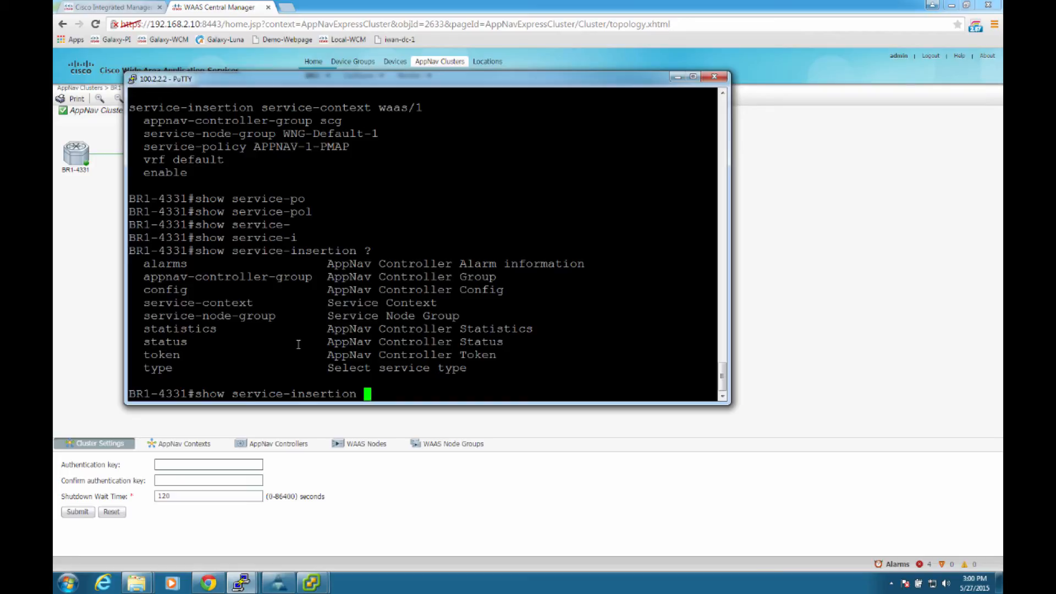
text(conf)
Step: List the service-insertion config options and run show service-insertion config service-node-group
key(Tab)
text(?)
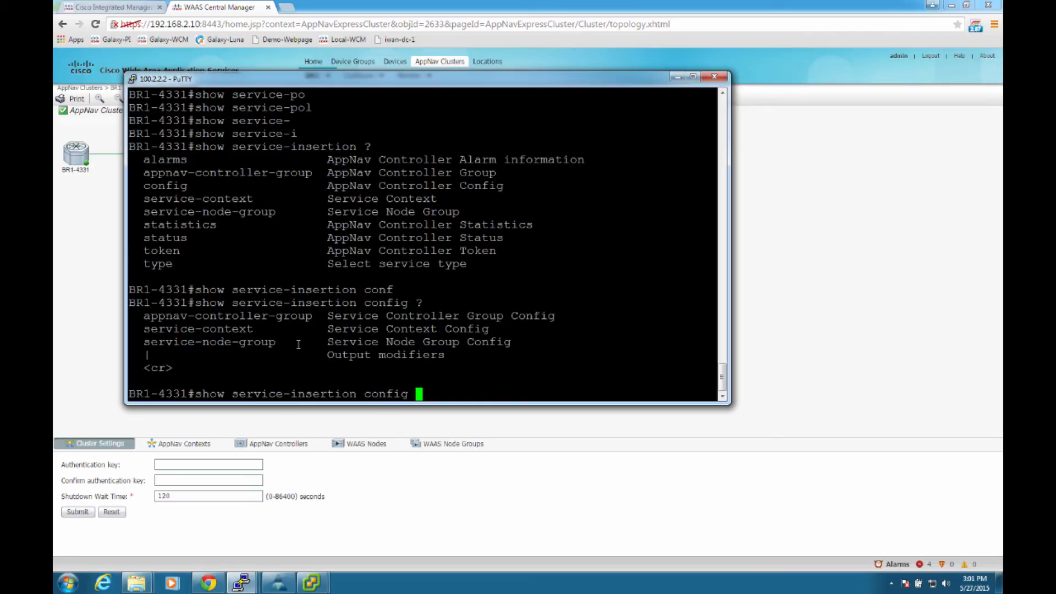
text(ser)
key(Tab)
text(n)
key(Tab)
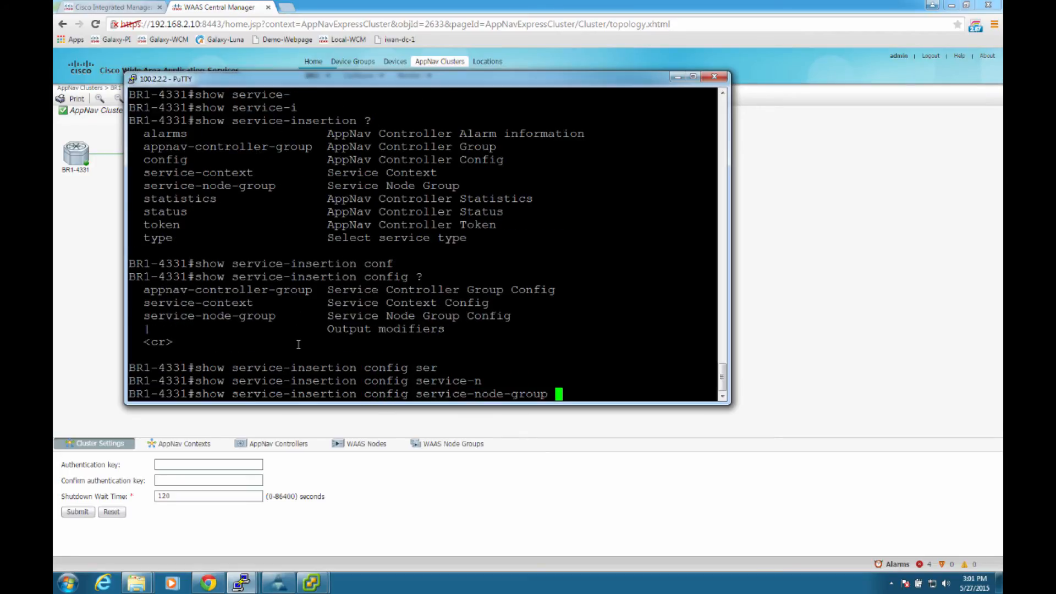
key(Return)
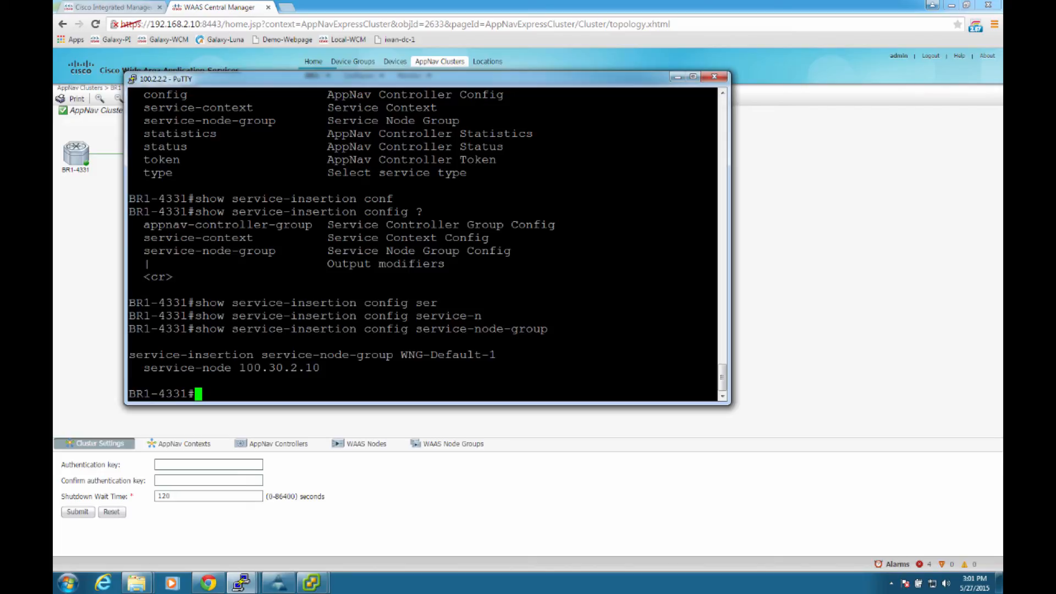
Step: Display BR1-4331's running configuration with sh run and page through it to the AppNav class maps
text(sh run)
key(Return)
key(space)
key(space)
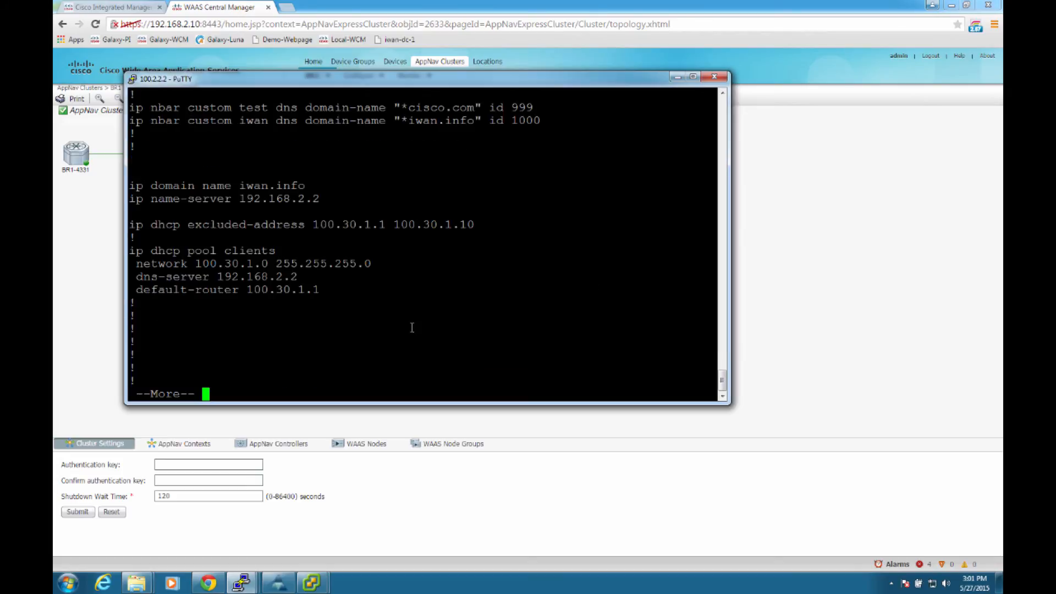
key(space)
key(space)
key(space)
key(space)
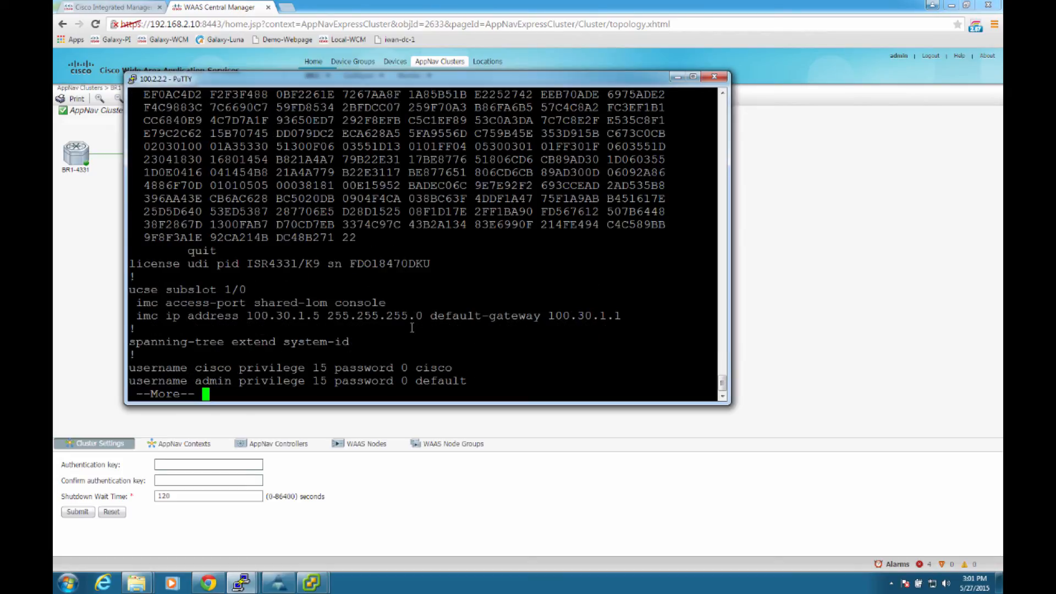
key(space)
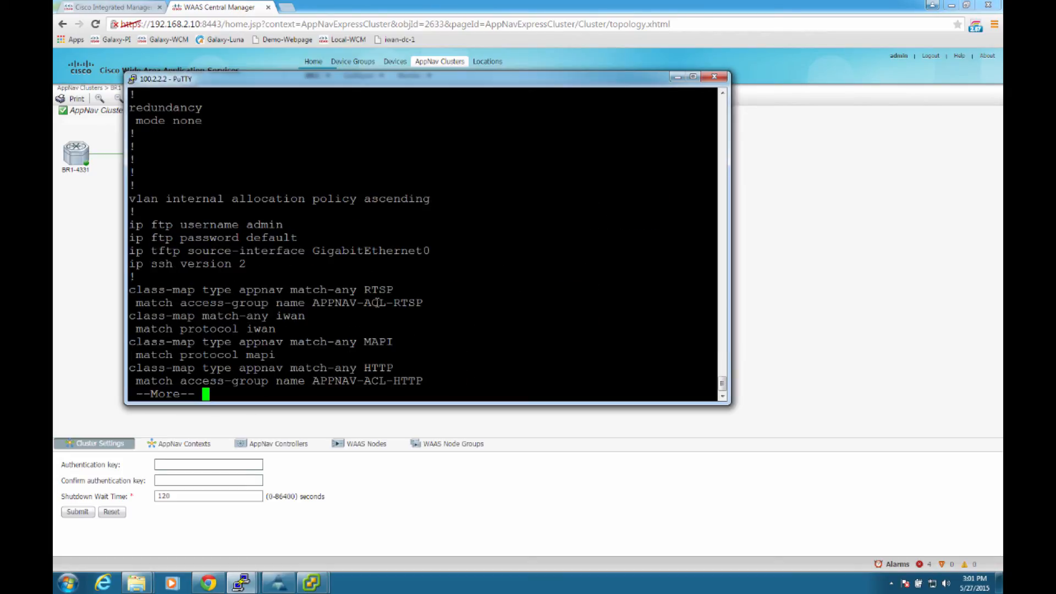
Step: Examine the AppNav class maps in the running configuration, including the one matching HTTP
key(Return)
key(Return)
key(Return)
key(Return)
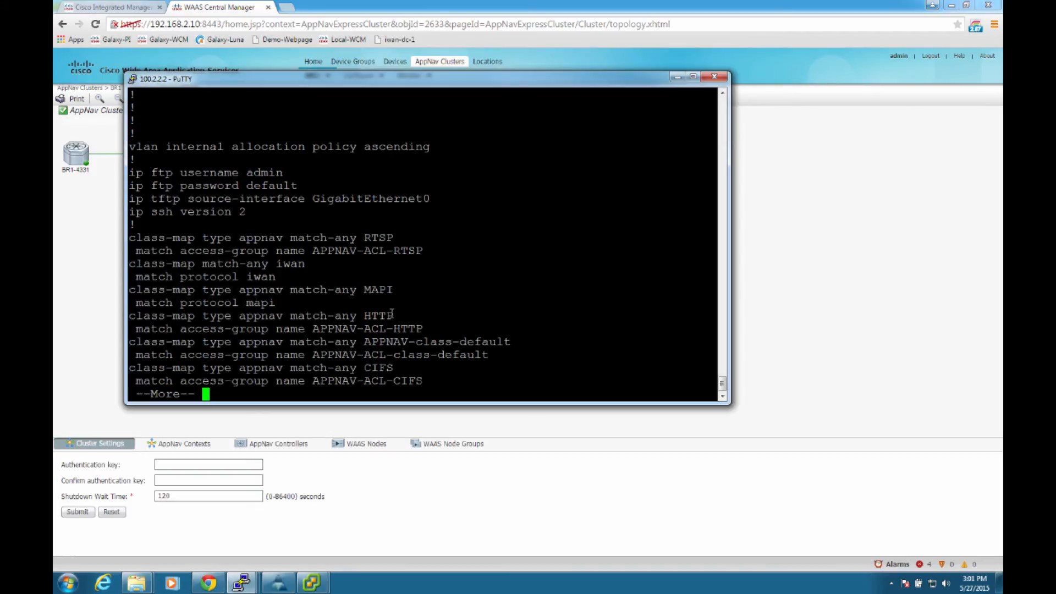
key(Return)
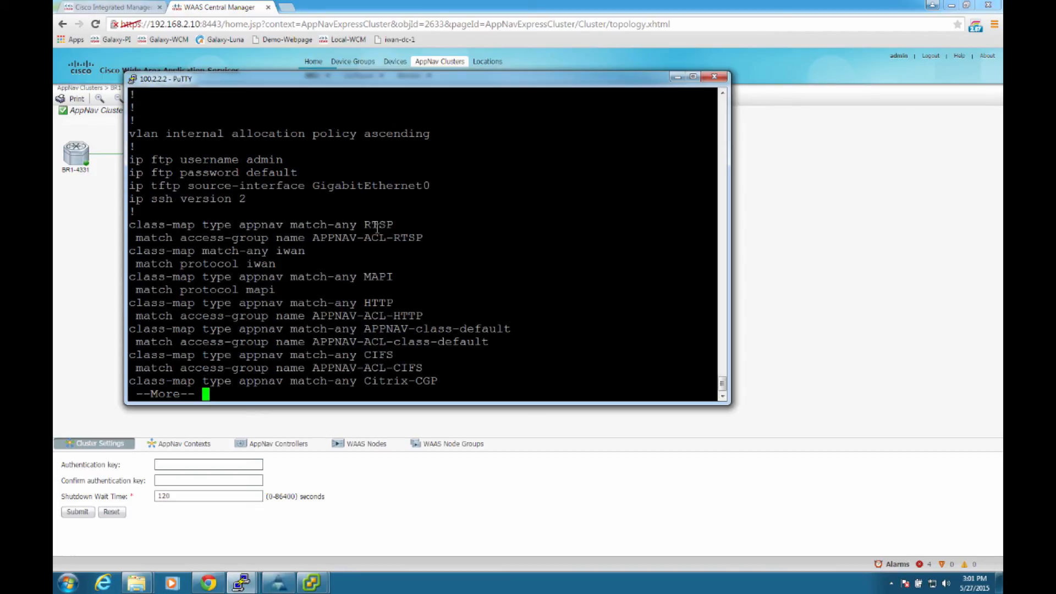
triple_click(382, 302)
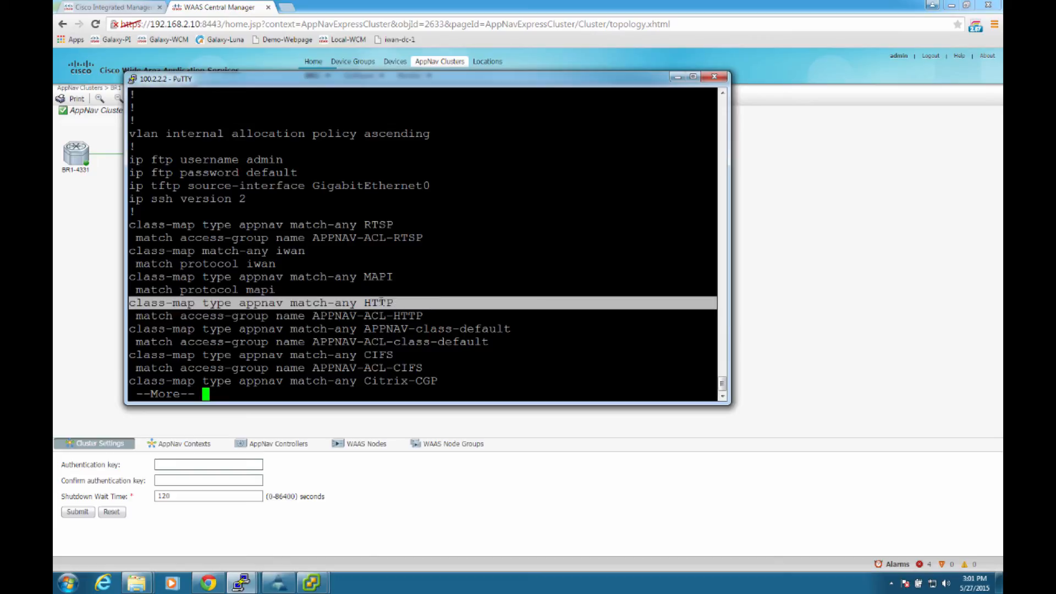
click(382, 302)
Step: Page to policy map APPNAV-1-PMAP in the running configuration and examine class MAPI and its distribution to service-node-group WNG-Default-1
key(space)
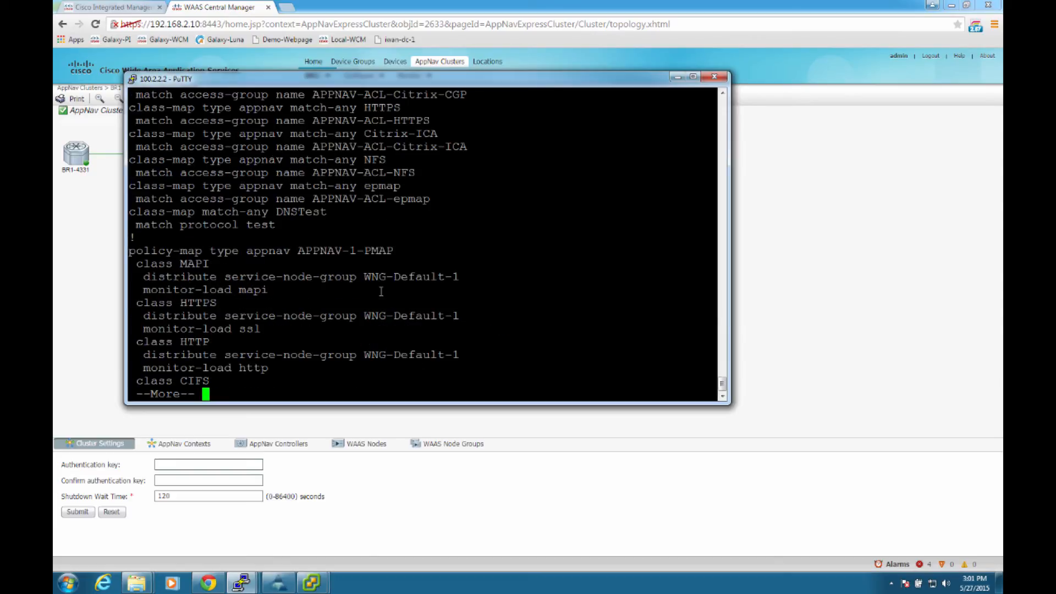
triple_click(196, 242)
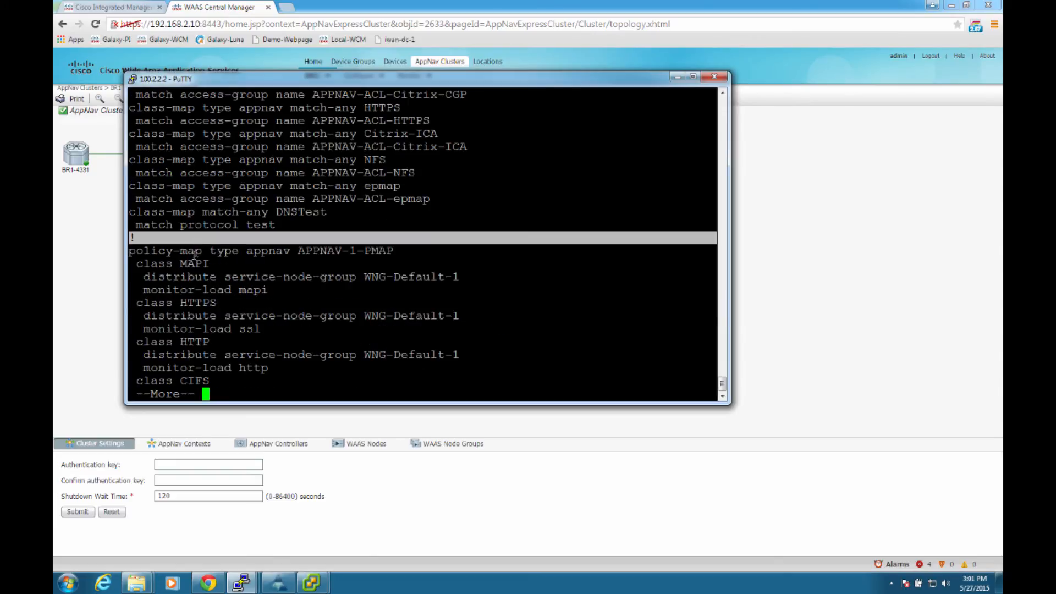
triple_click(194, 252)
triple_click(196, 264)
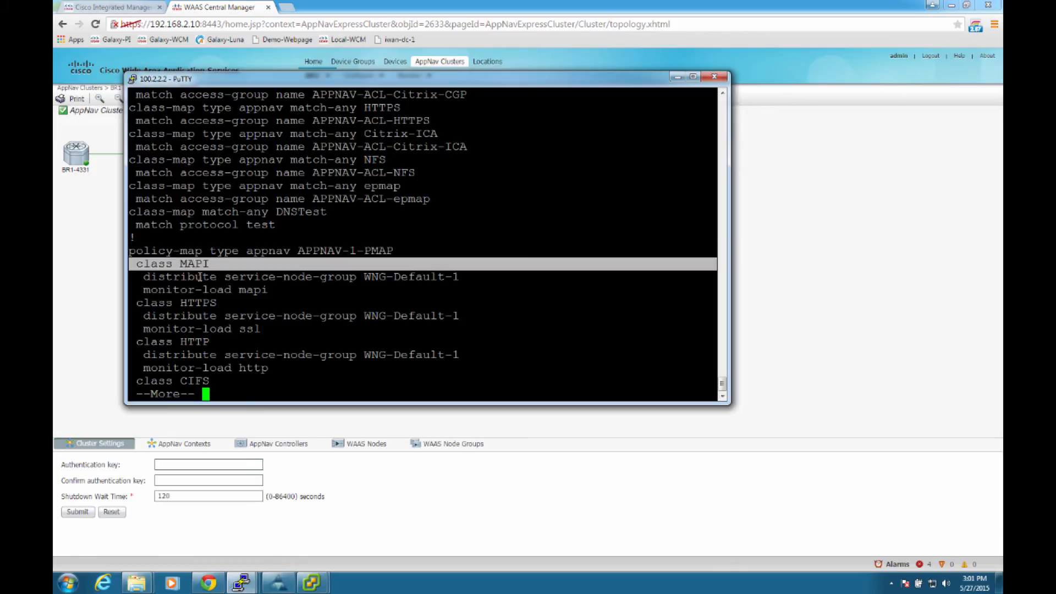
triple_click(200, 277)
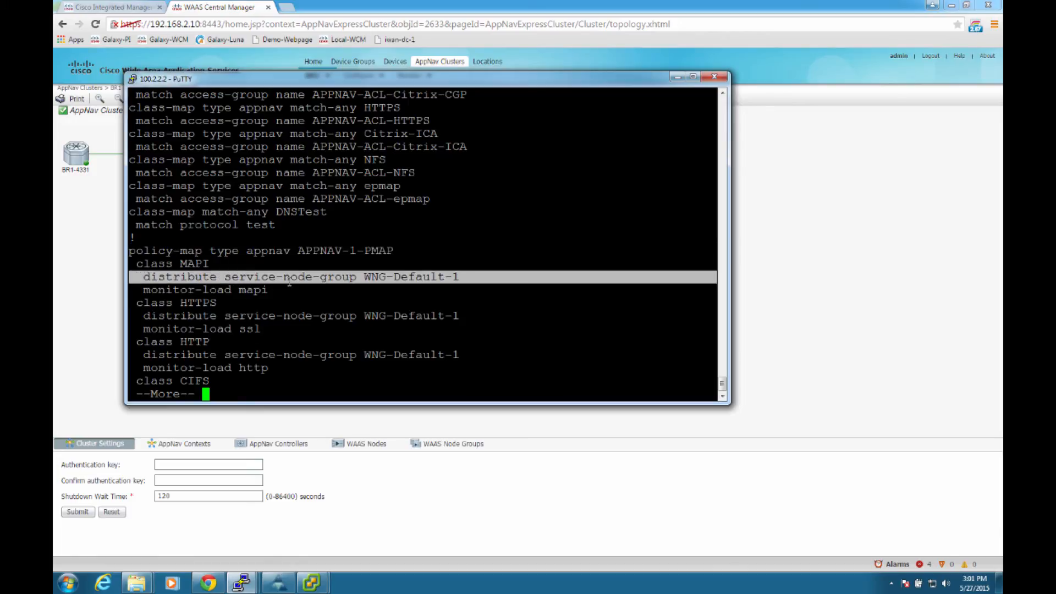
click(402, 275)
triple_click(393, 276)
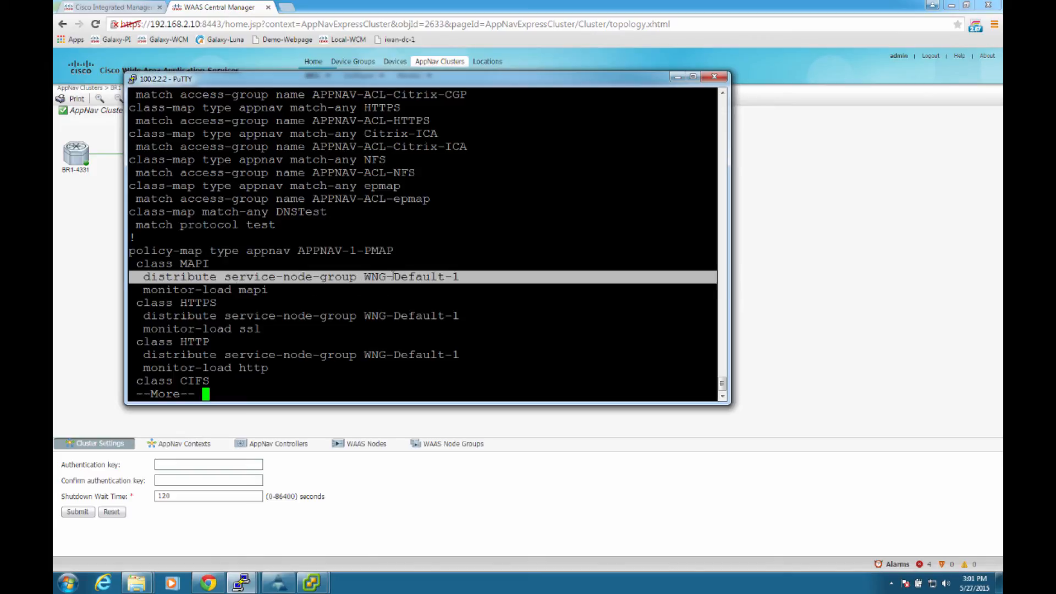
click(347, 304)
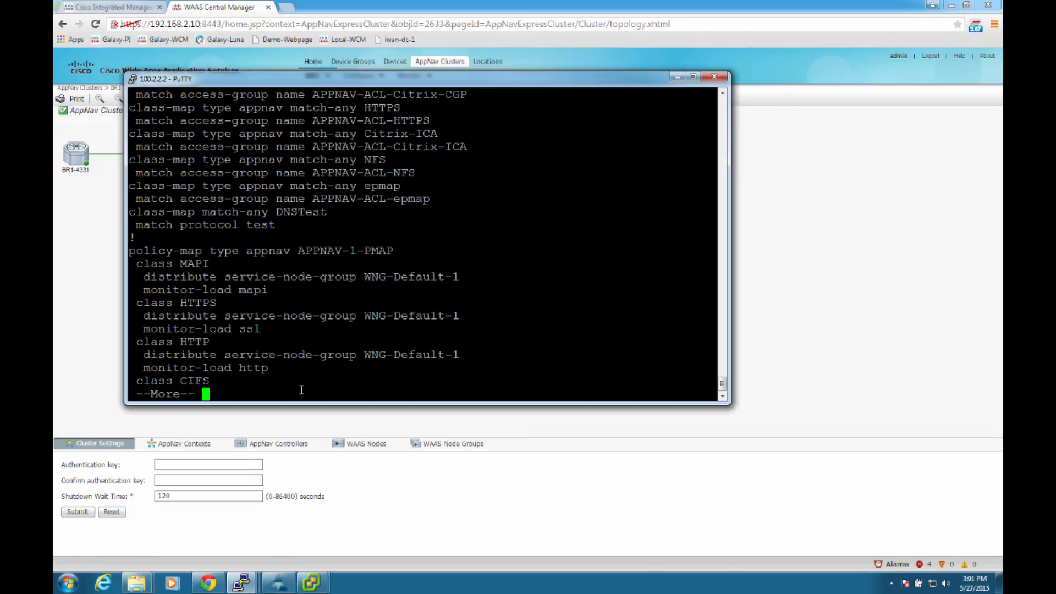
Step: Page on to the interface configuration and examine the service-insertion waas line under WAN interface GigabitEthernet0/0/0
key(space)
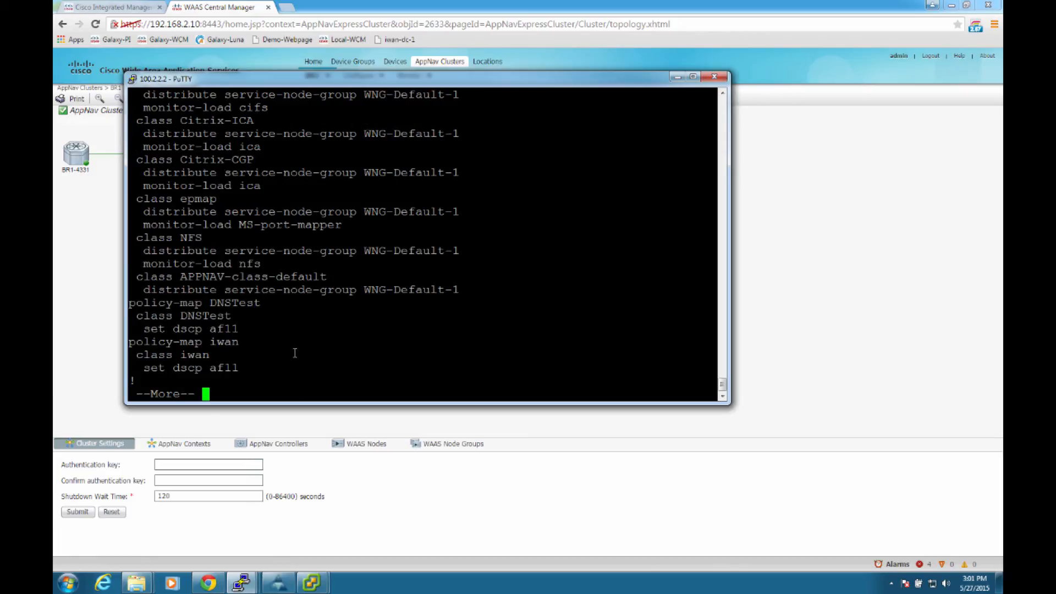
key(space)
key(space)
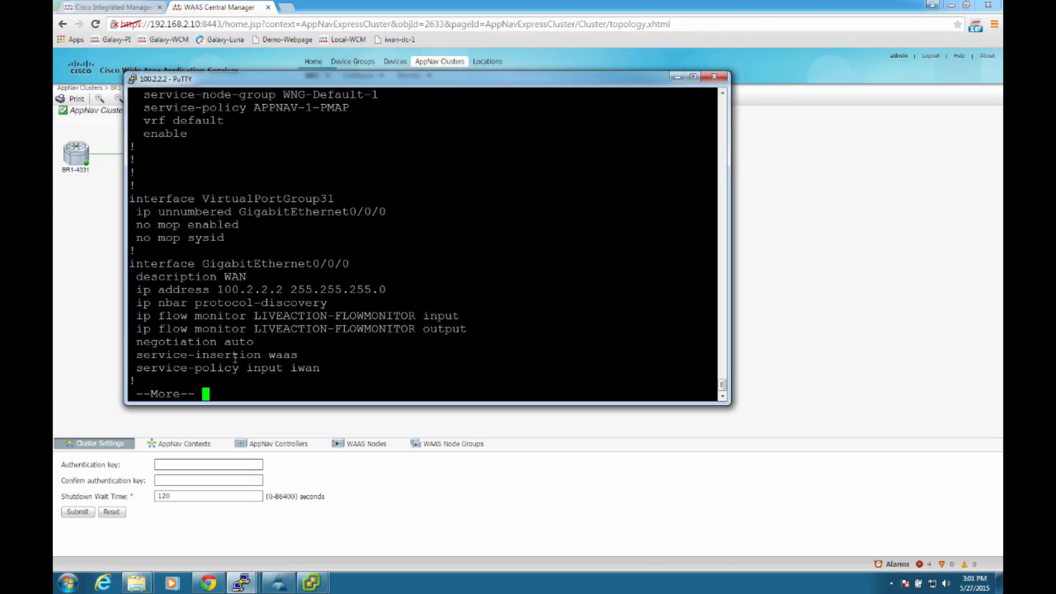
key(space)
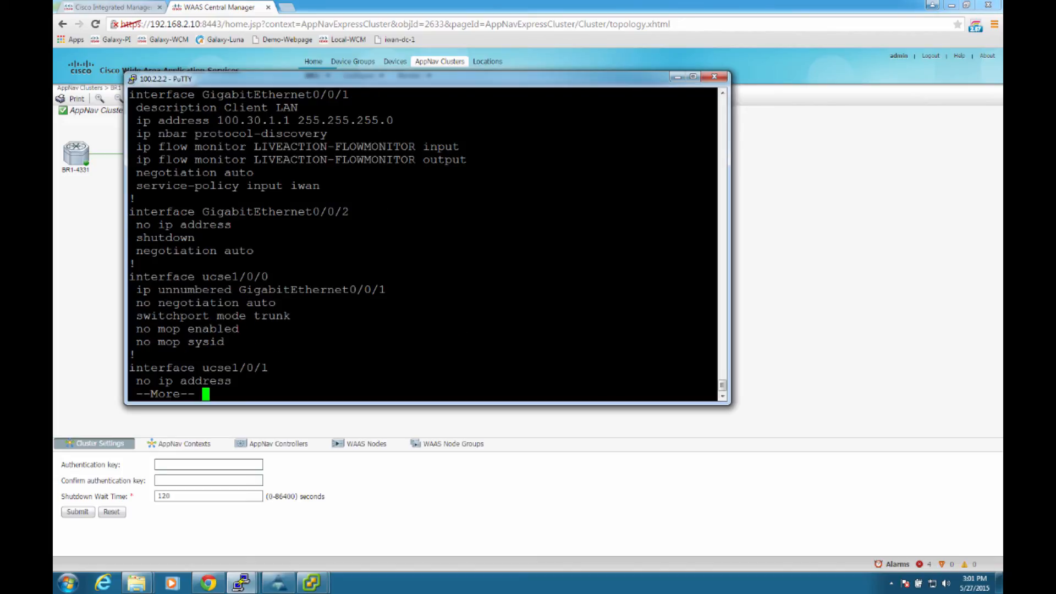
scroll(191, 300, up, 8)
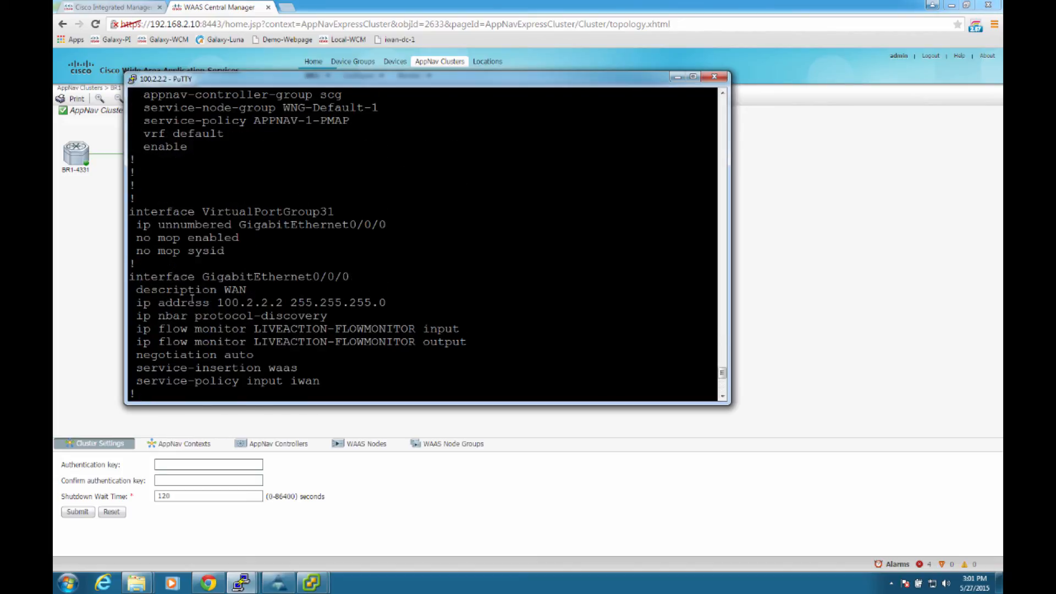
double_click(216, 276)
triple_click(216, 276)
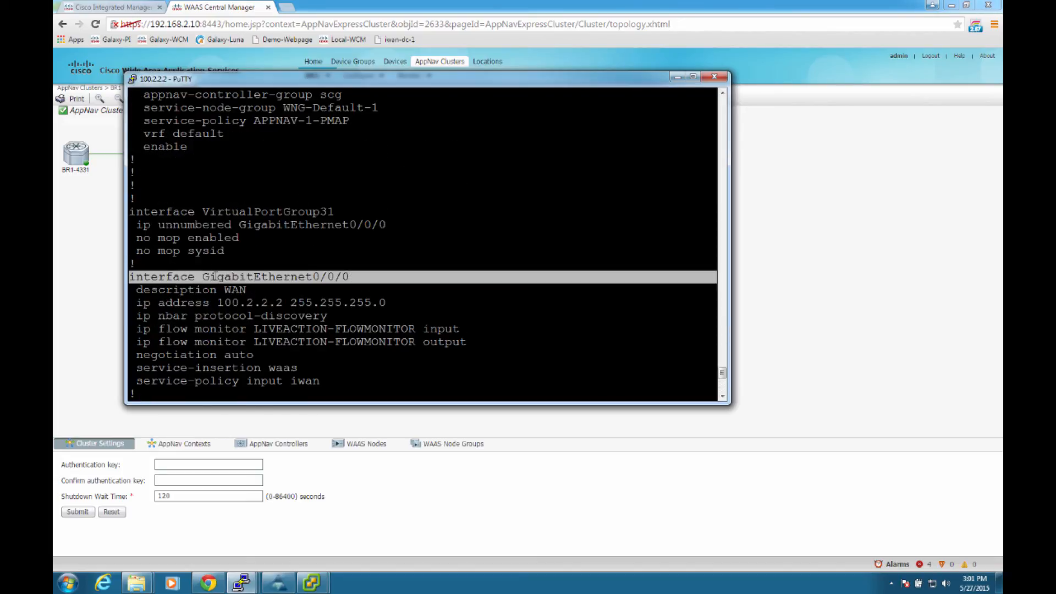
triple_click(259, 374)
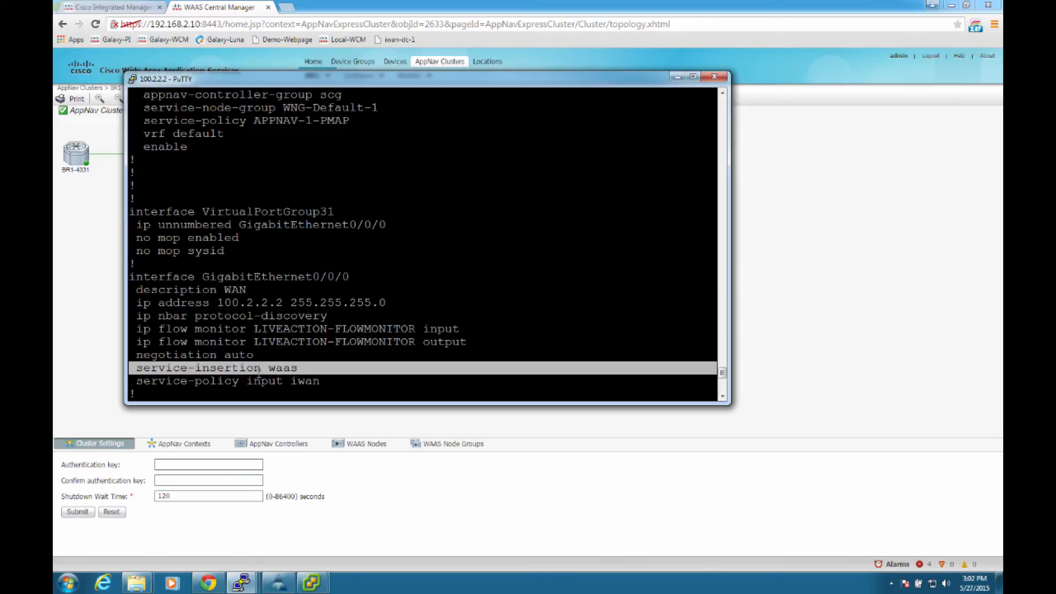
click(319, 367)
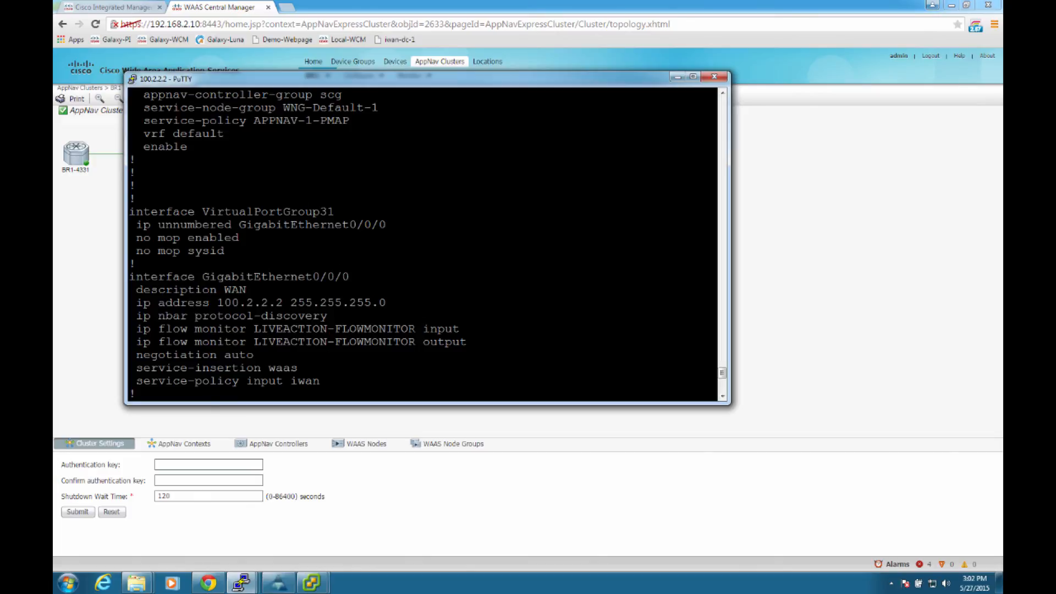
Step: Switch to WAAS Central Manager and open the AppNav Policies configuration for the BR1 cluster
key(alt+Tab)
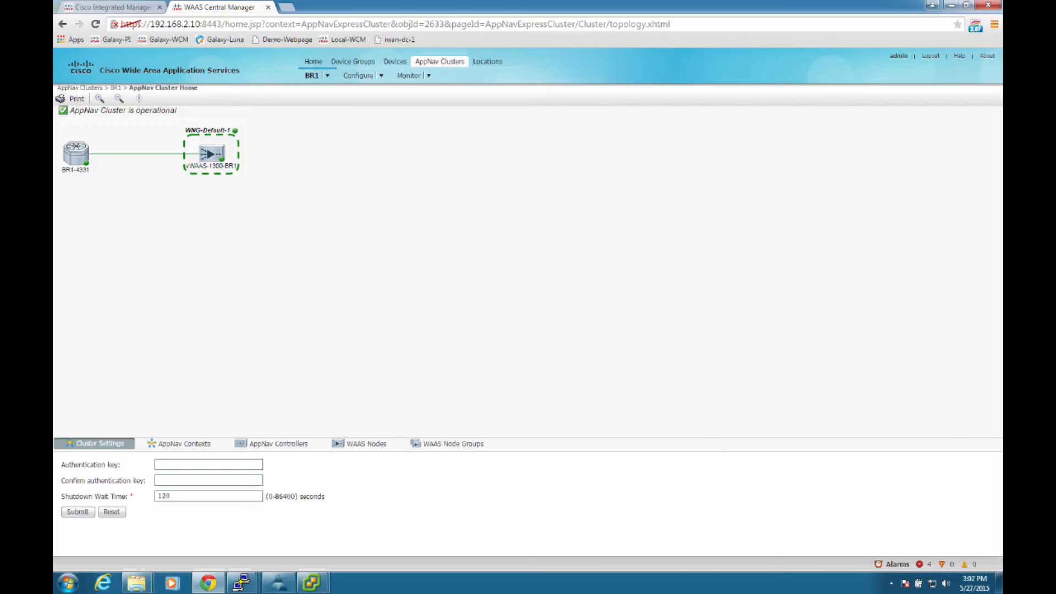
mouse_move(363, 76)
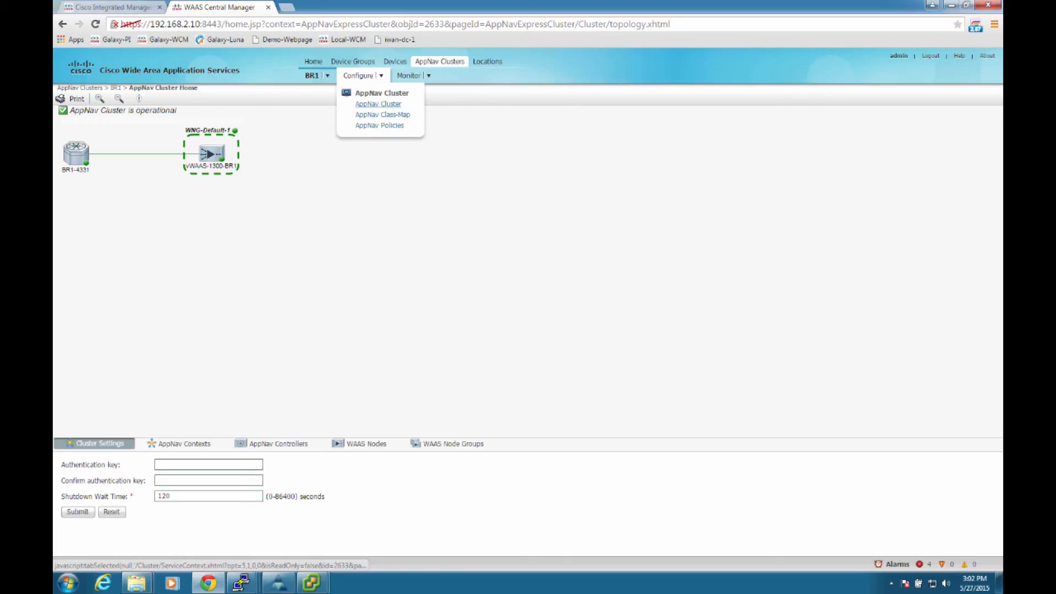
click(380, 125)
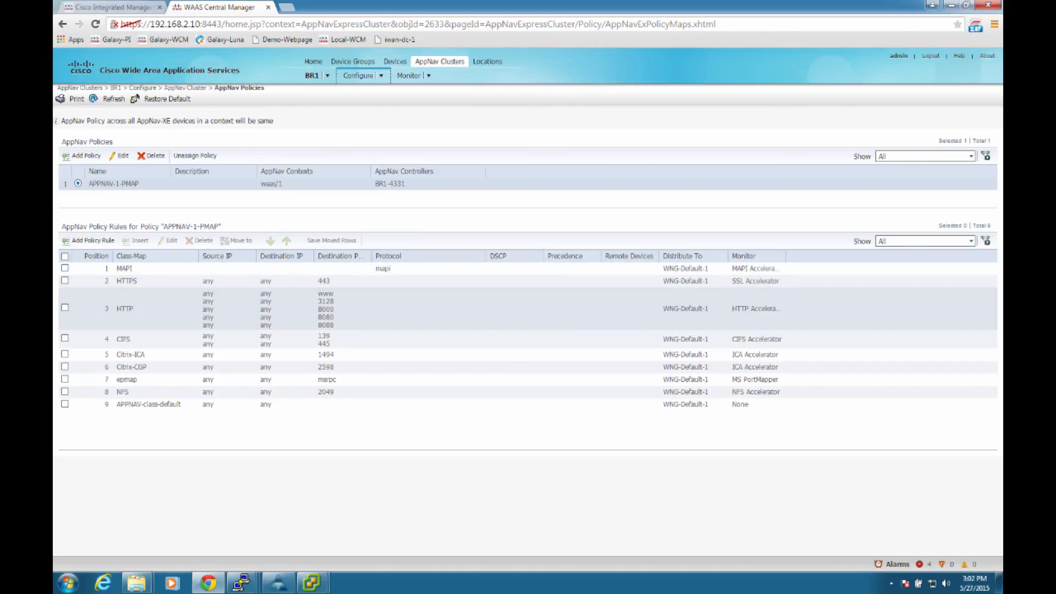
Step: Open the HTTP rule of policy APPNAV-1-PMAP, look at its Distribute To options, and close it without saving
click(65, 308)
click(168, 241)
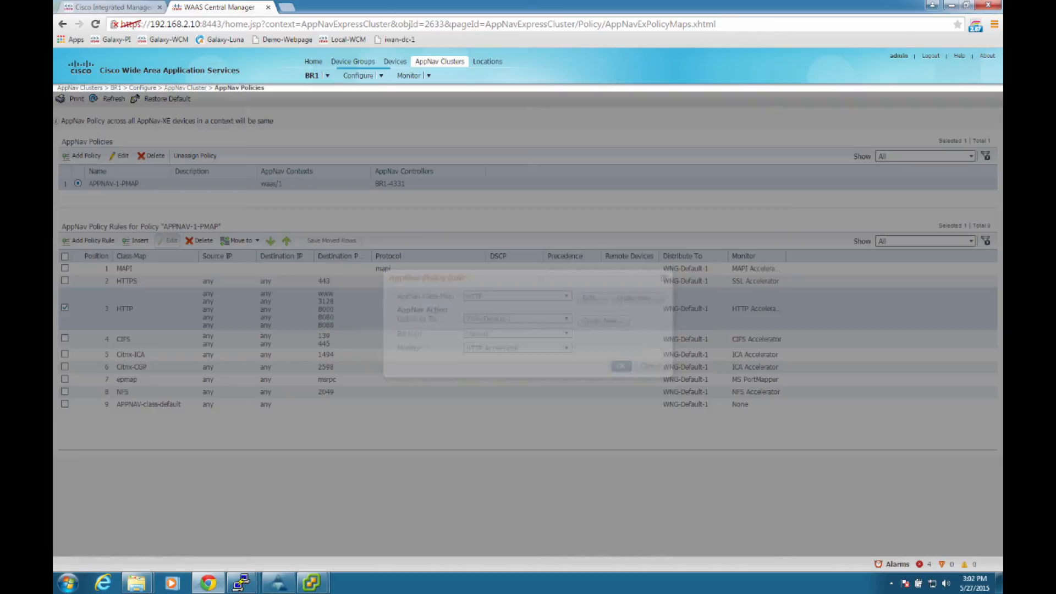
click(518, 320)
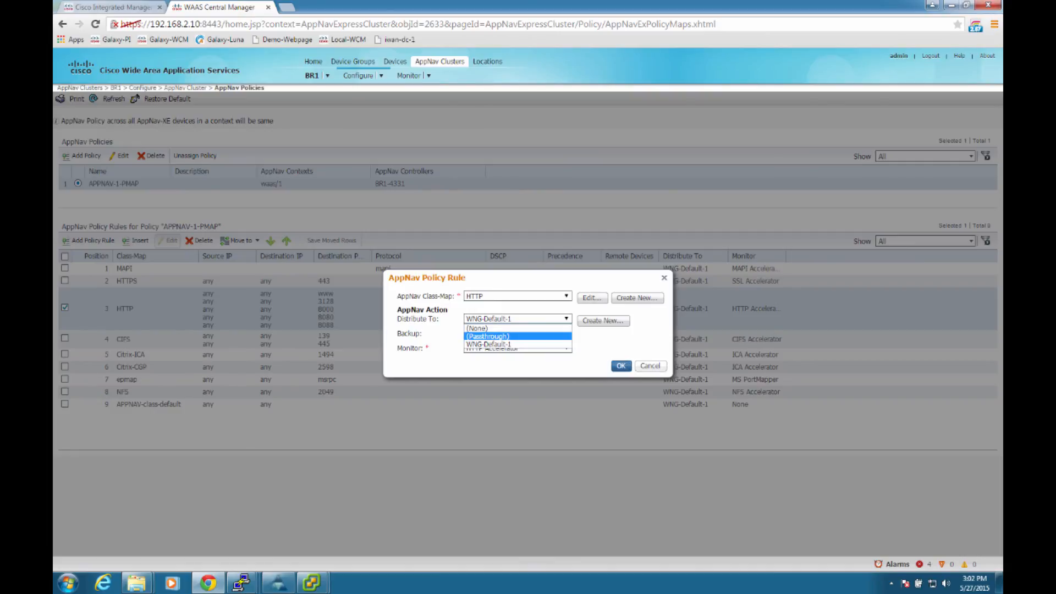
click(650, 366)
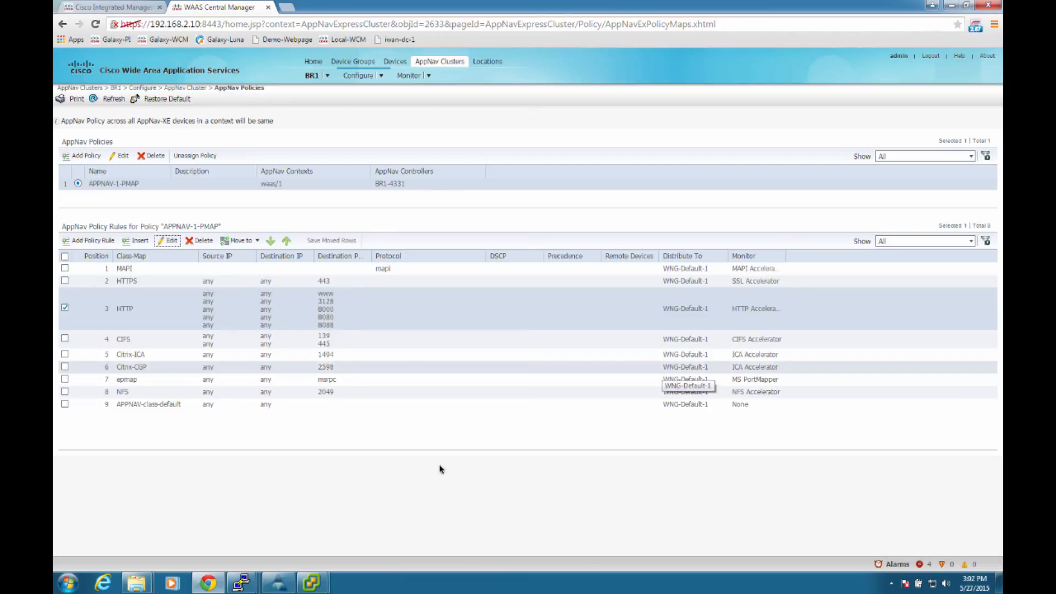